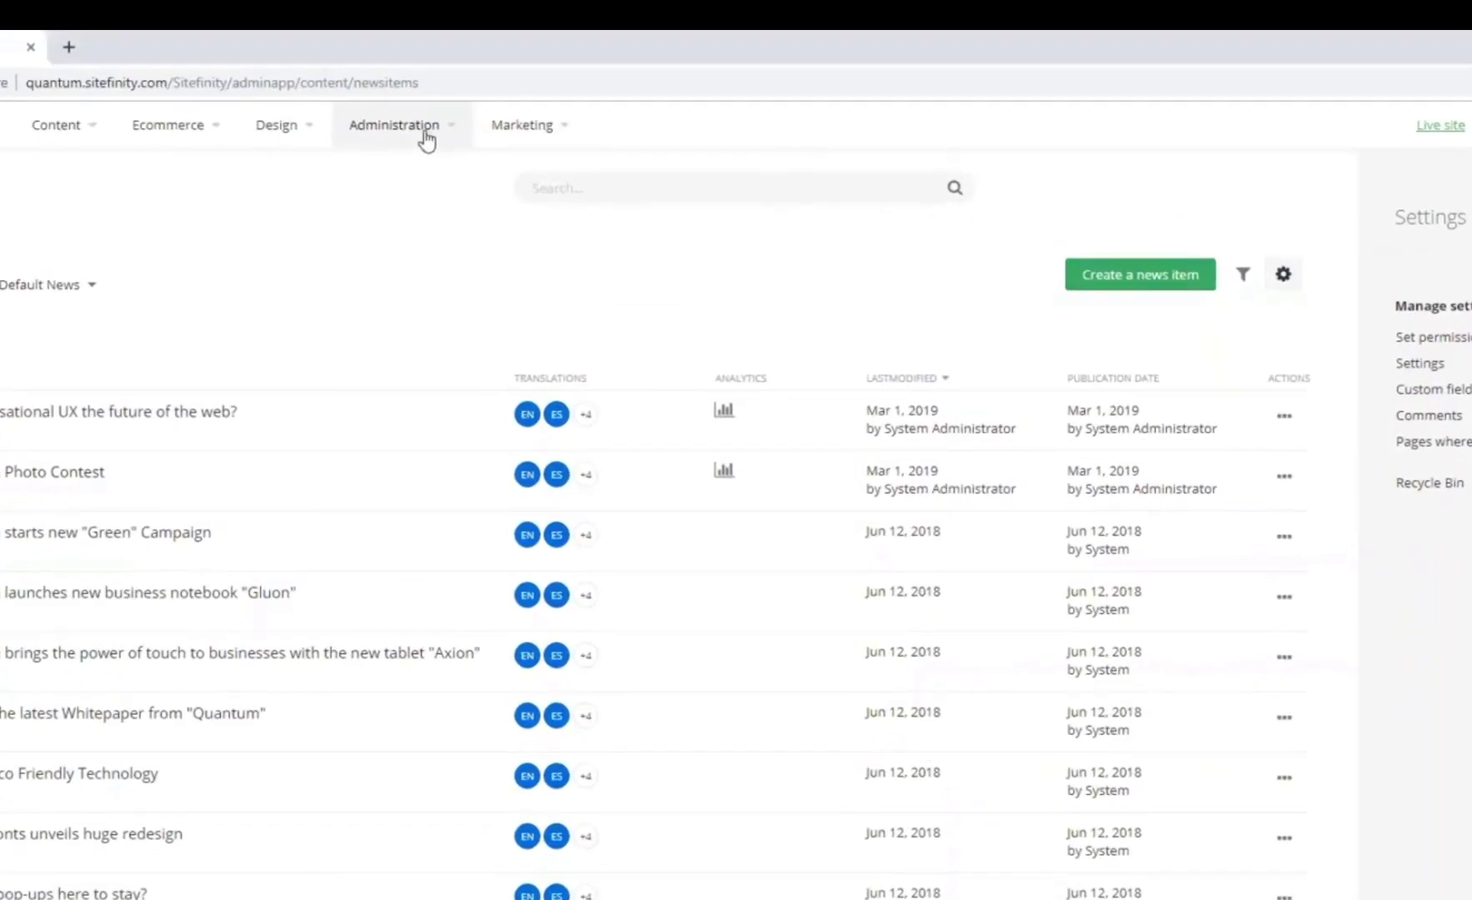
# Go from the news items list to the Module builder via the Administration menu.
pyautogui.click(446, 72)
pyautogui.click(483, 701)
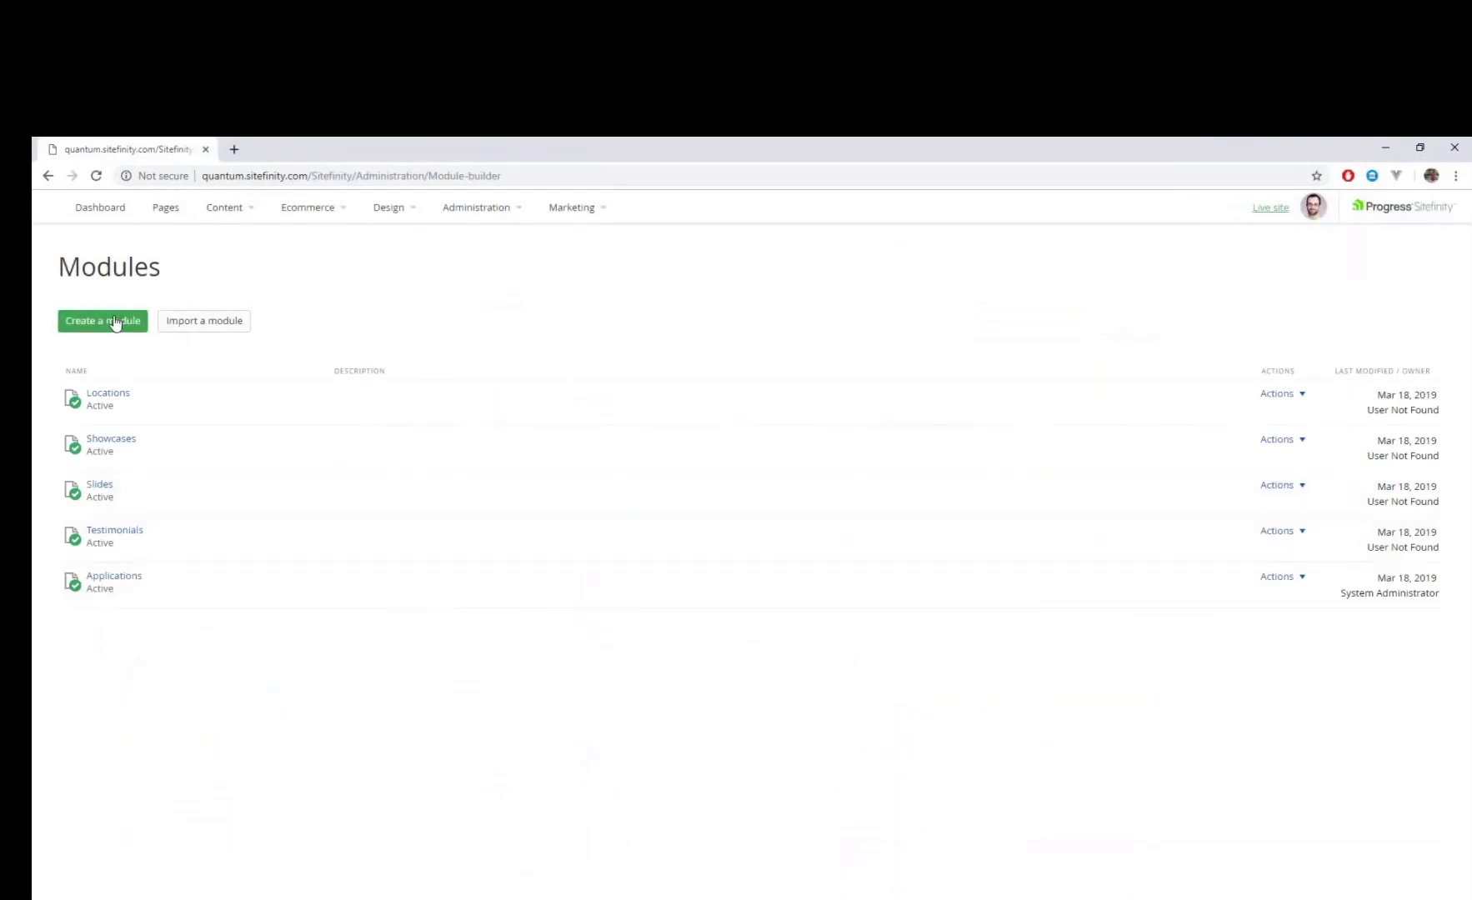
# Create a new module named Partners and continue to the content type definition step.
pyautogui.click(115, 324)
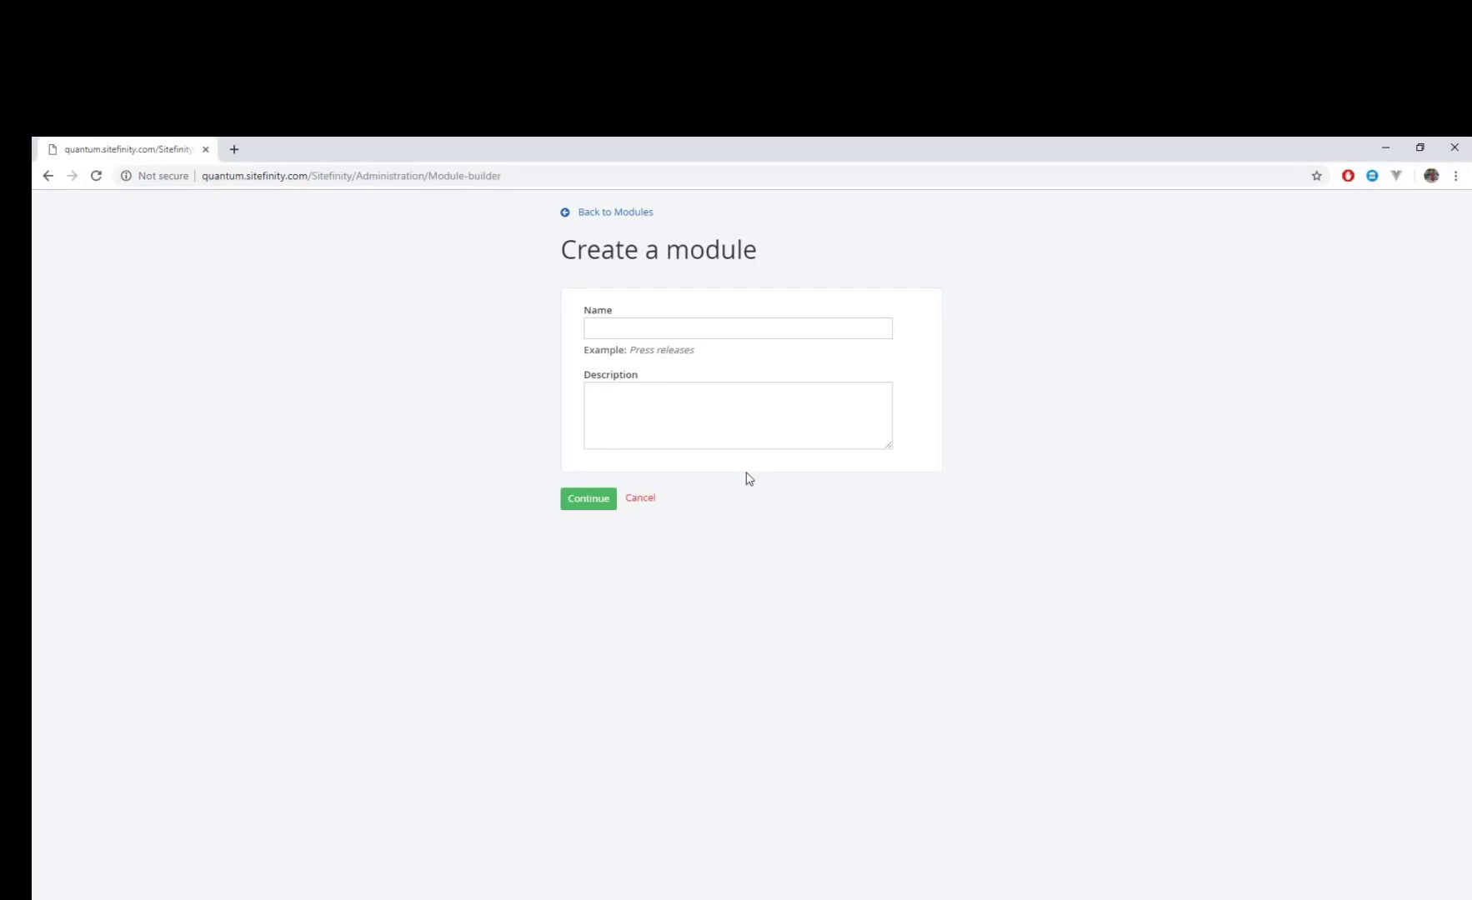
pyautogui.click(879, 245)
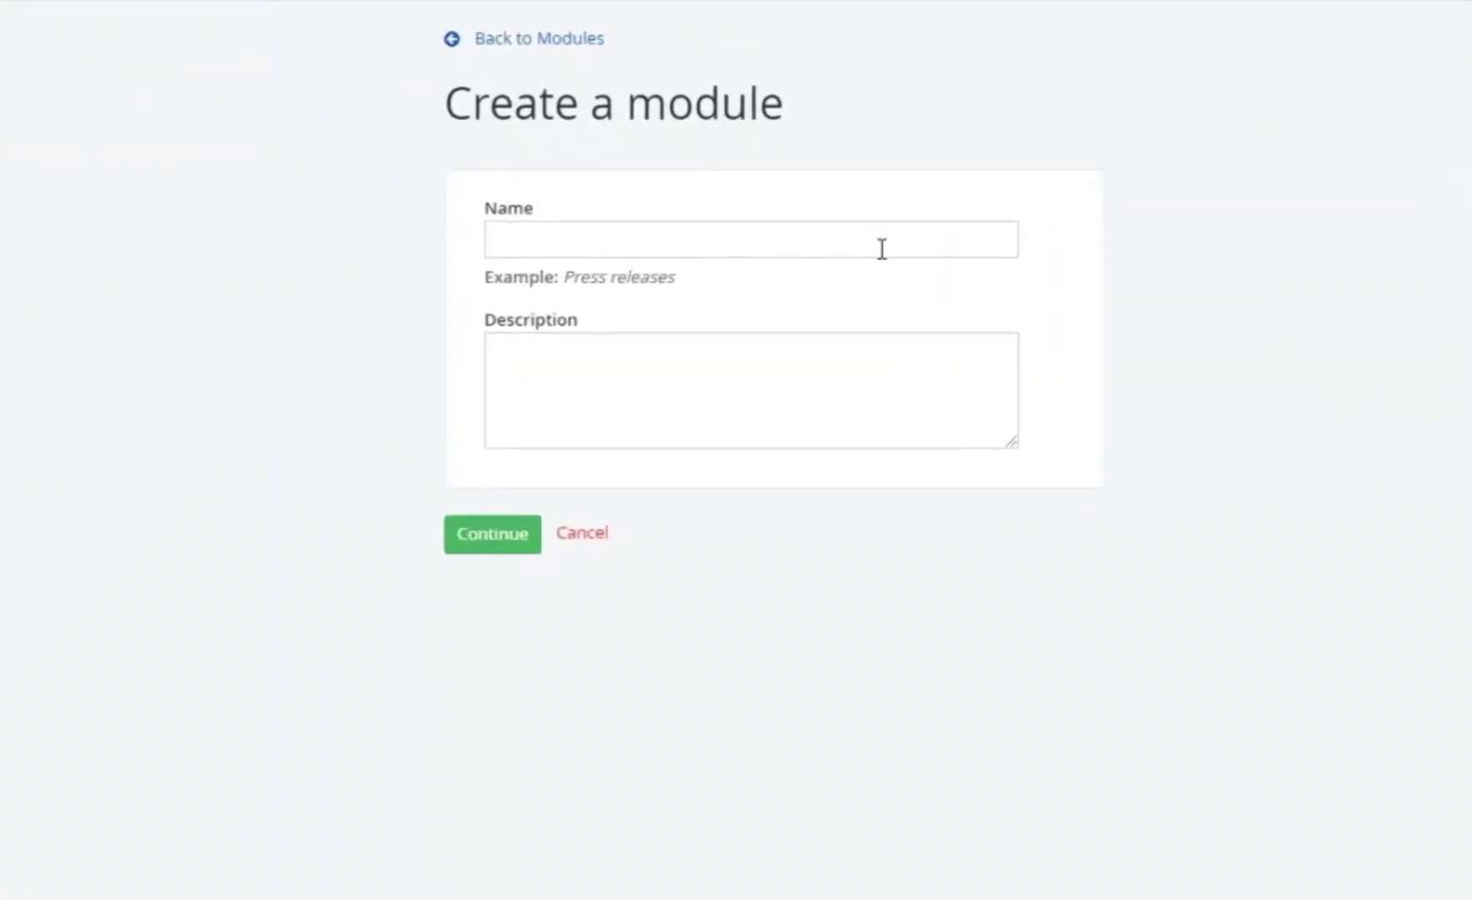
pyautogui.write('Pas')
pyautogui.press('BackSpace')
pyautogui.write('rtners')
pyautogui.click(478, 541)
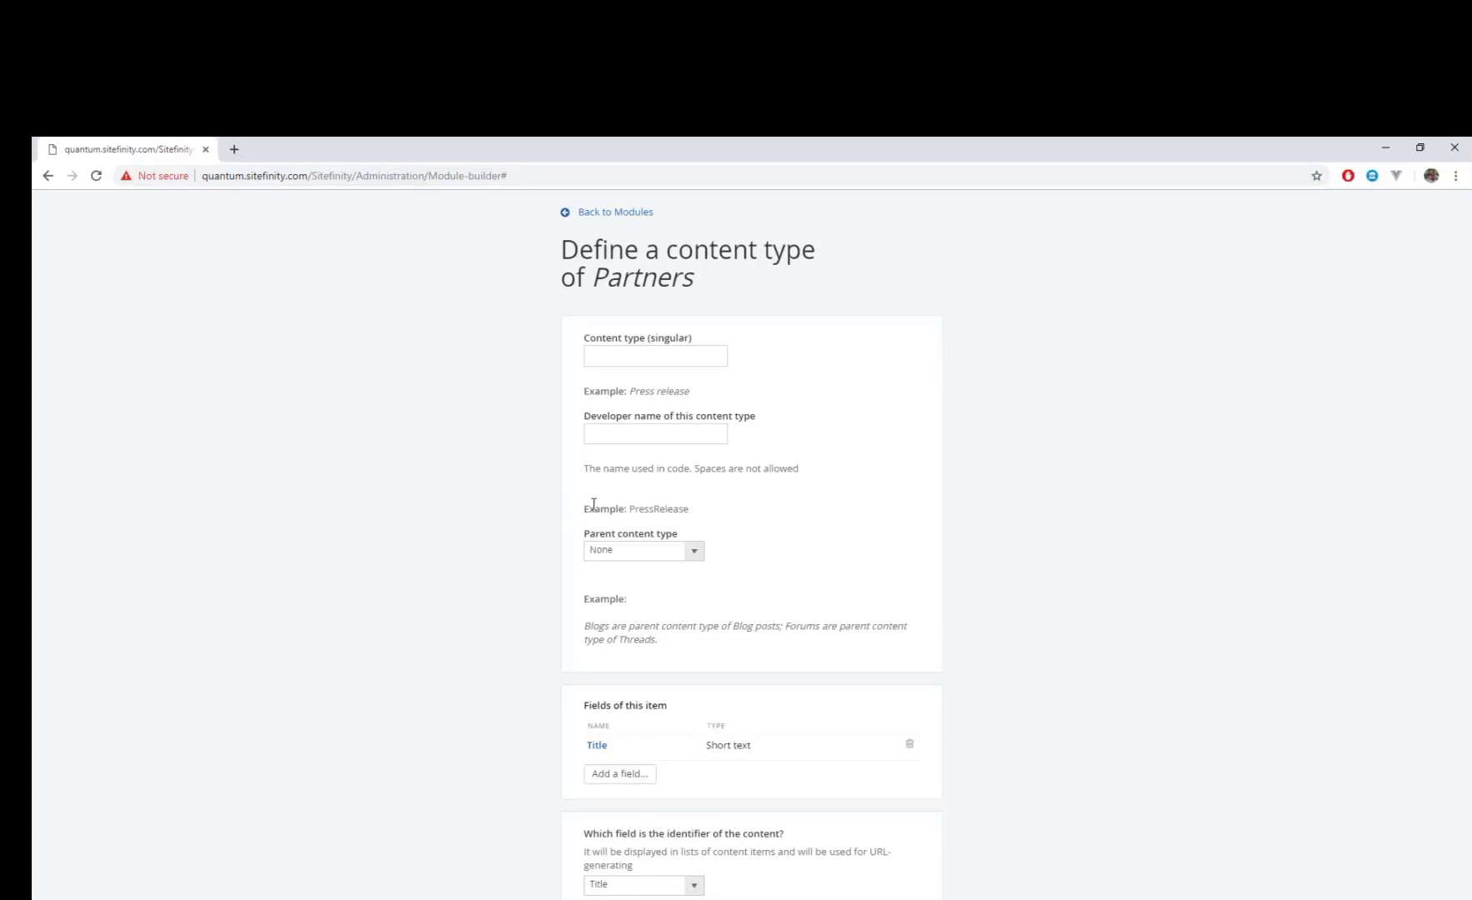
# Name the Partners module's content type Product, with Product auto-filled as developer name.
pyautogui.click(700, 348)
pyautogui.write('Product')
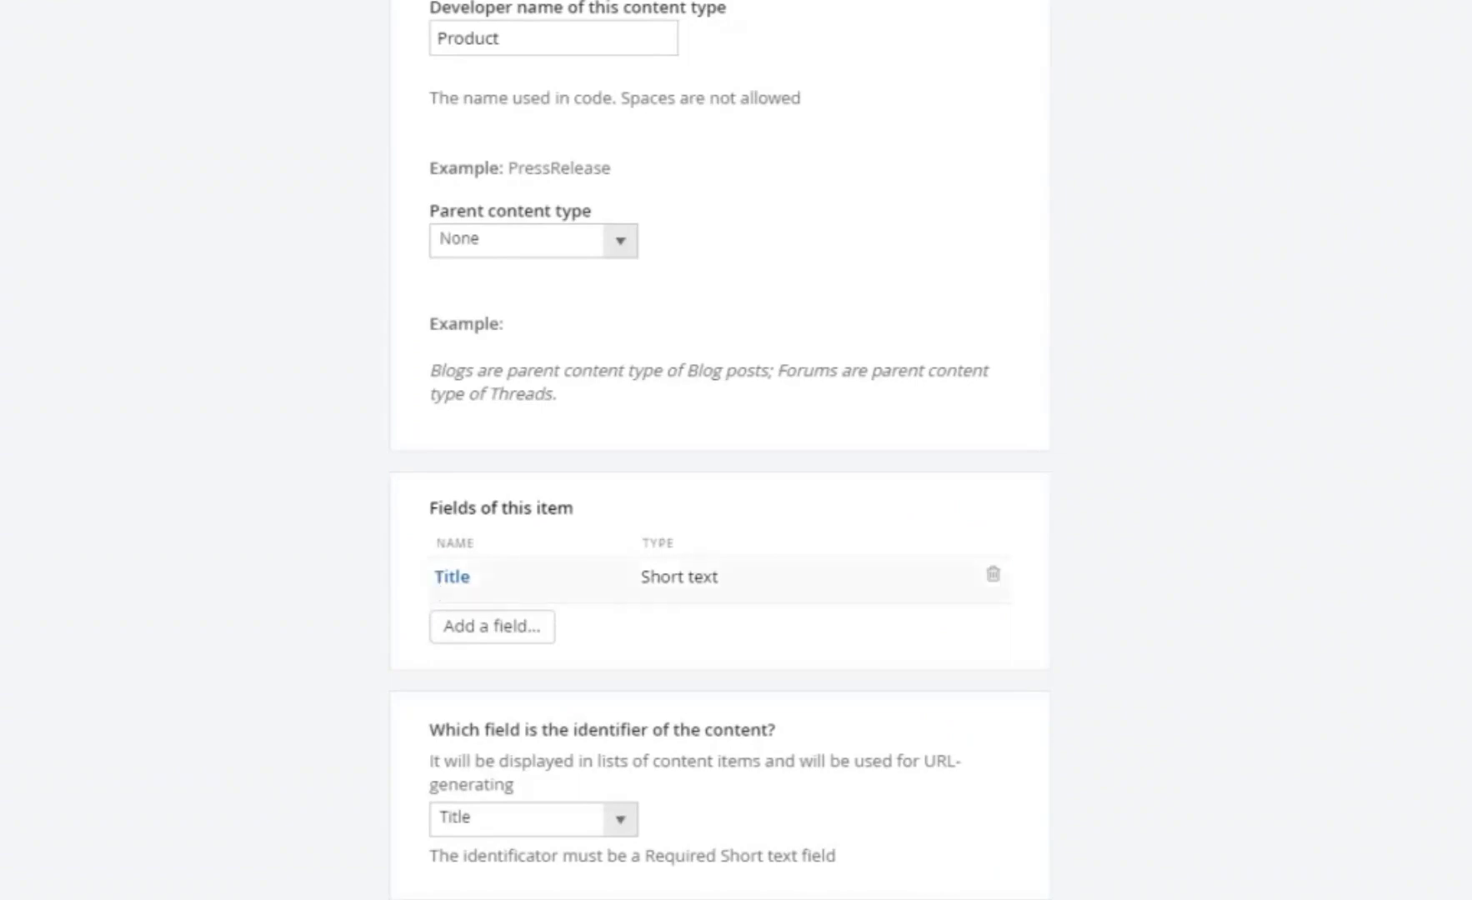
# Add a required Long text field named Description with rich text editing to the Product type.
pyautogui.click(466, 640)
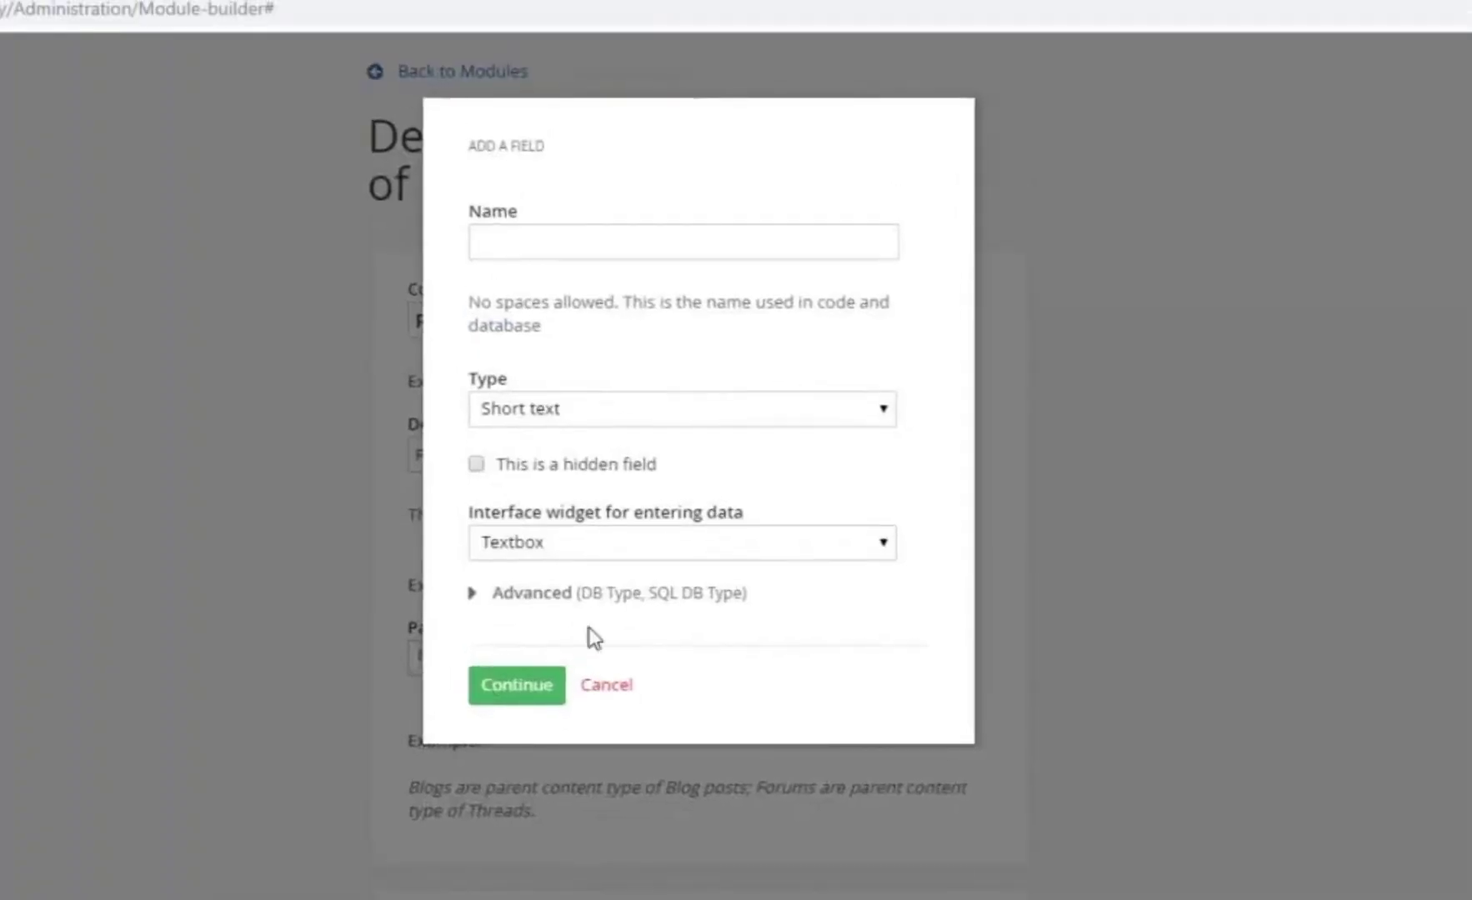
pyautogui.click(612, 410)
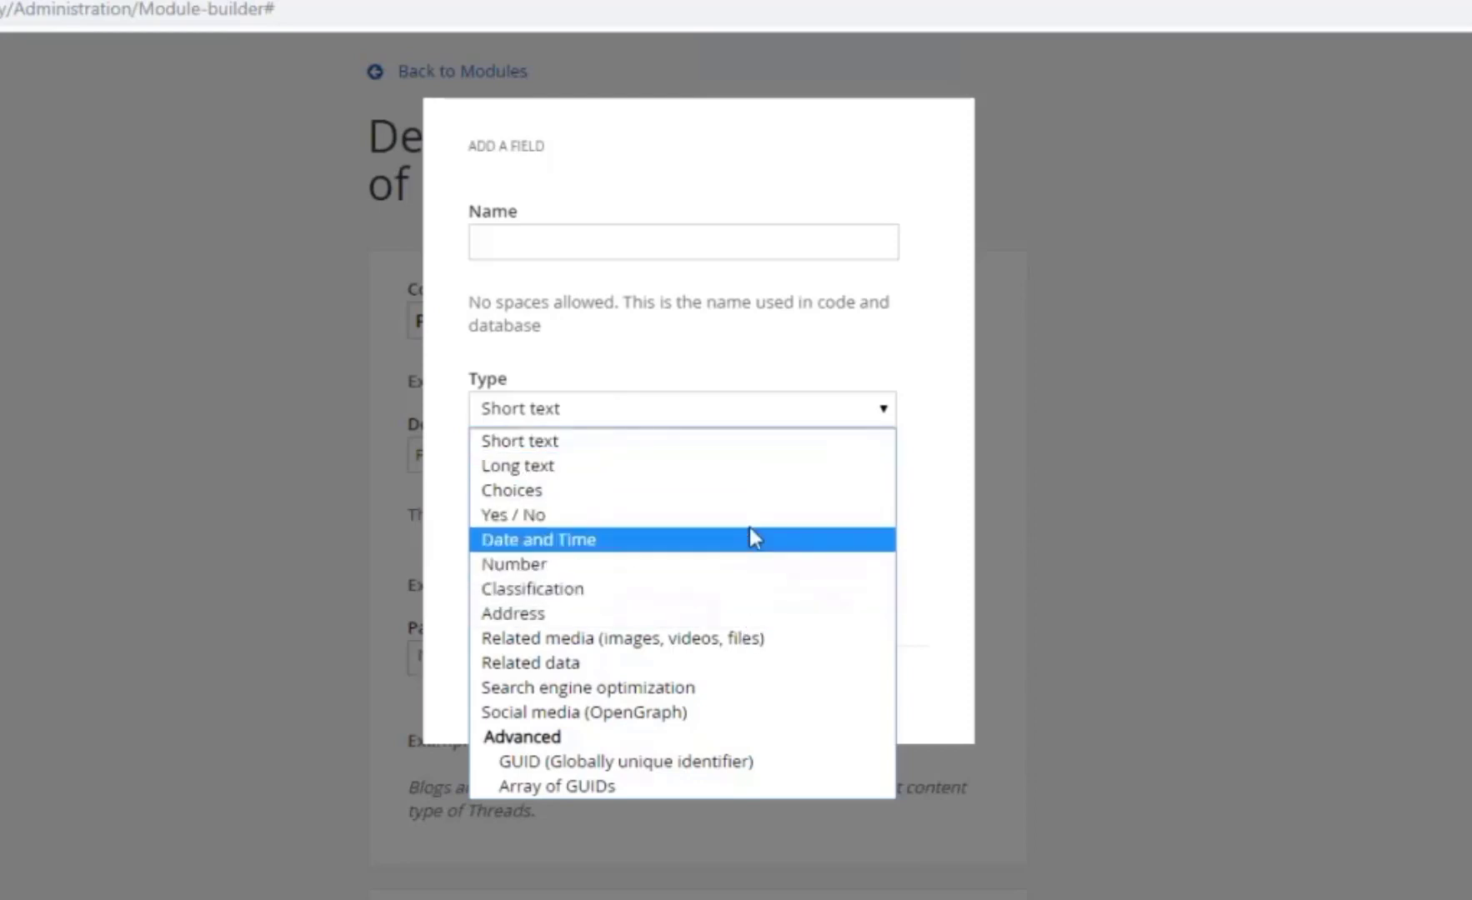
pyautogui.click(748, 466)
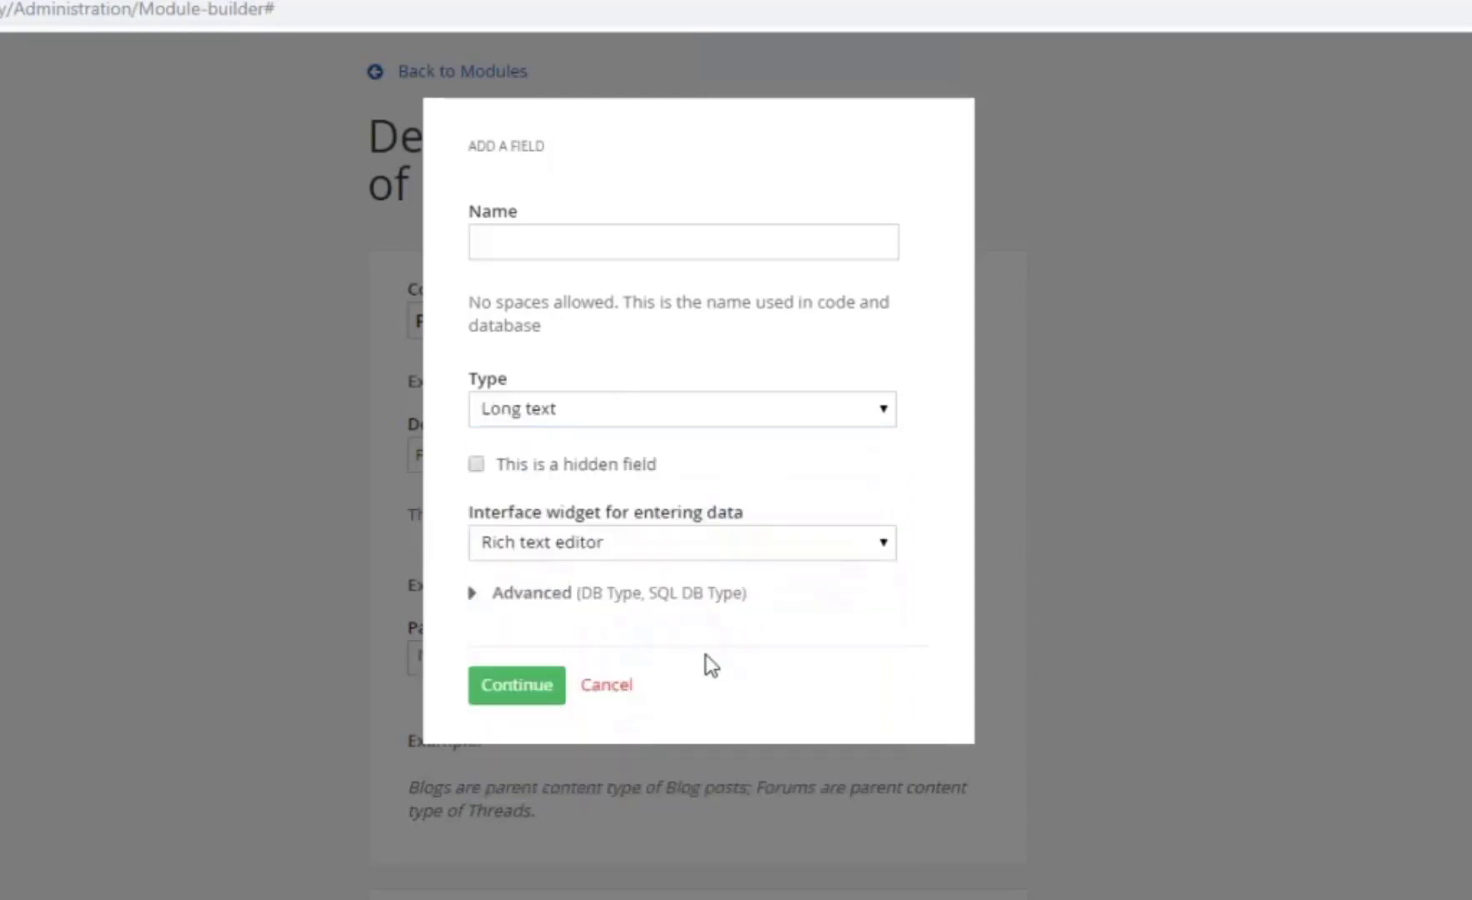
pyautogui.click(761, 541)
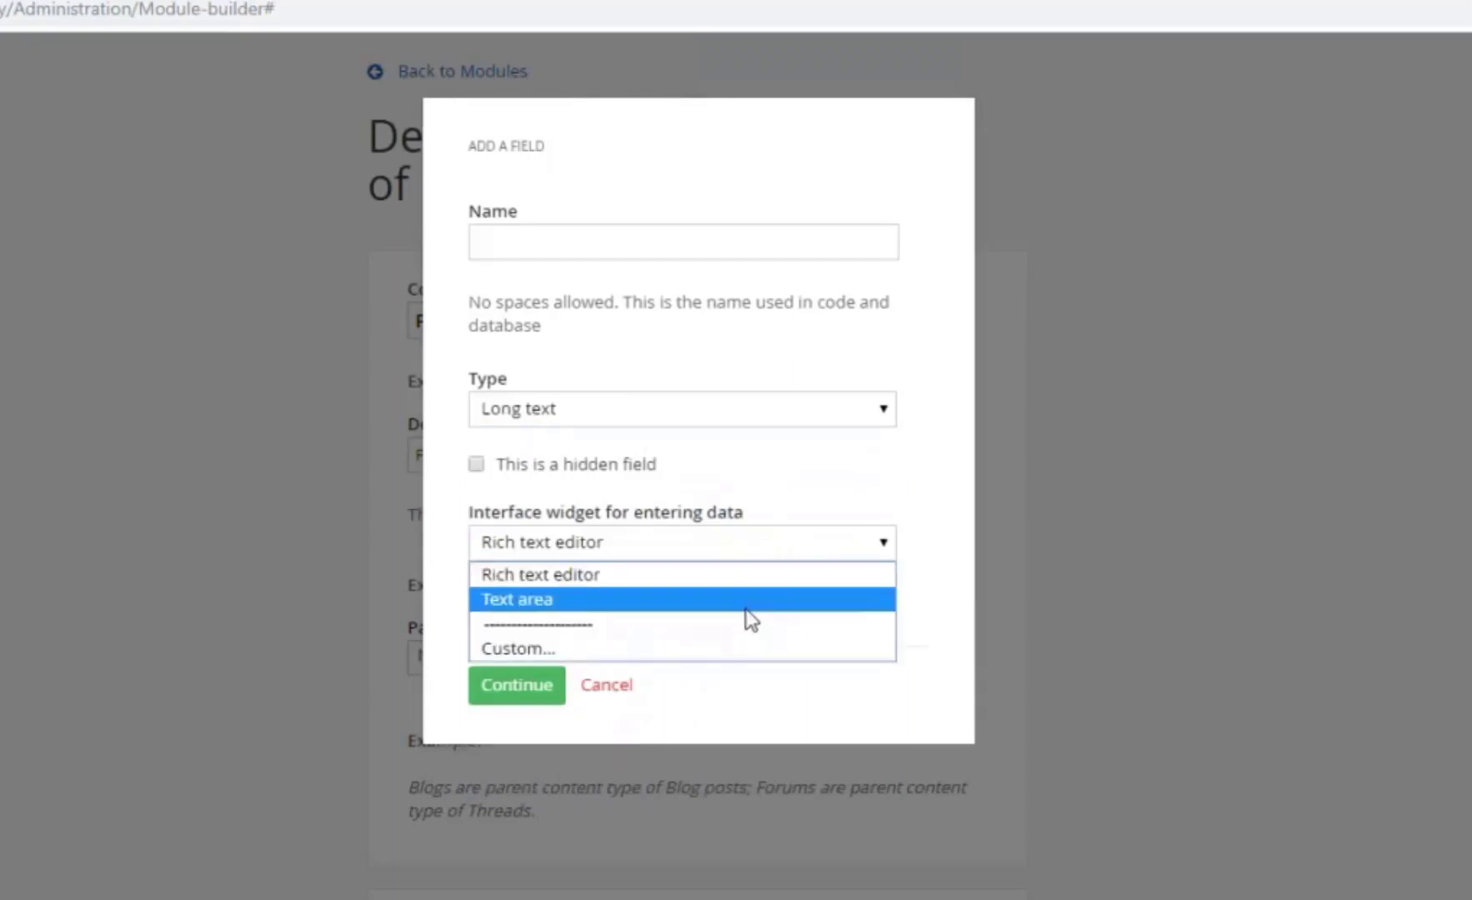
pyautogui.click(685, 245)
pyautogui.write('Description')
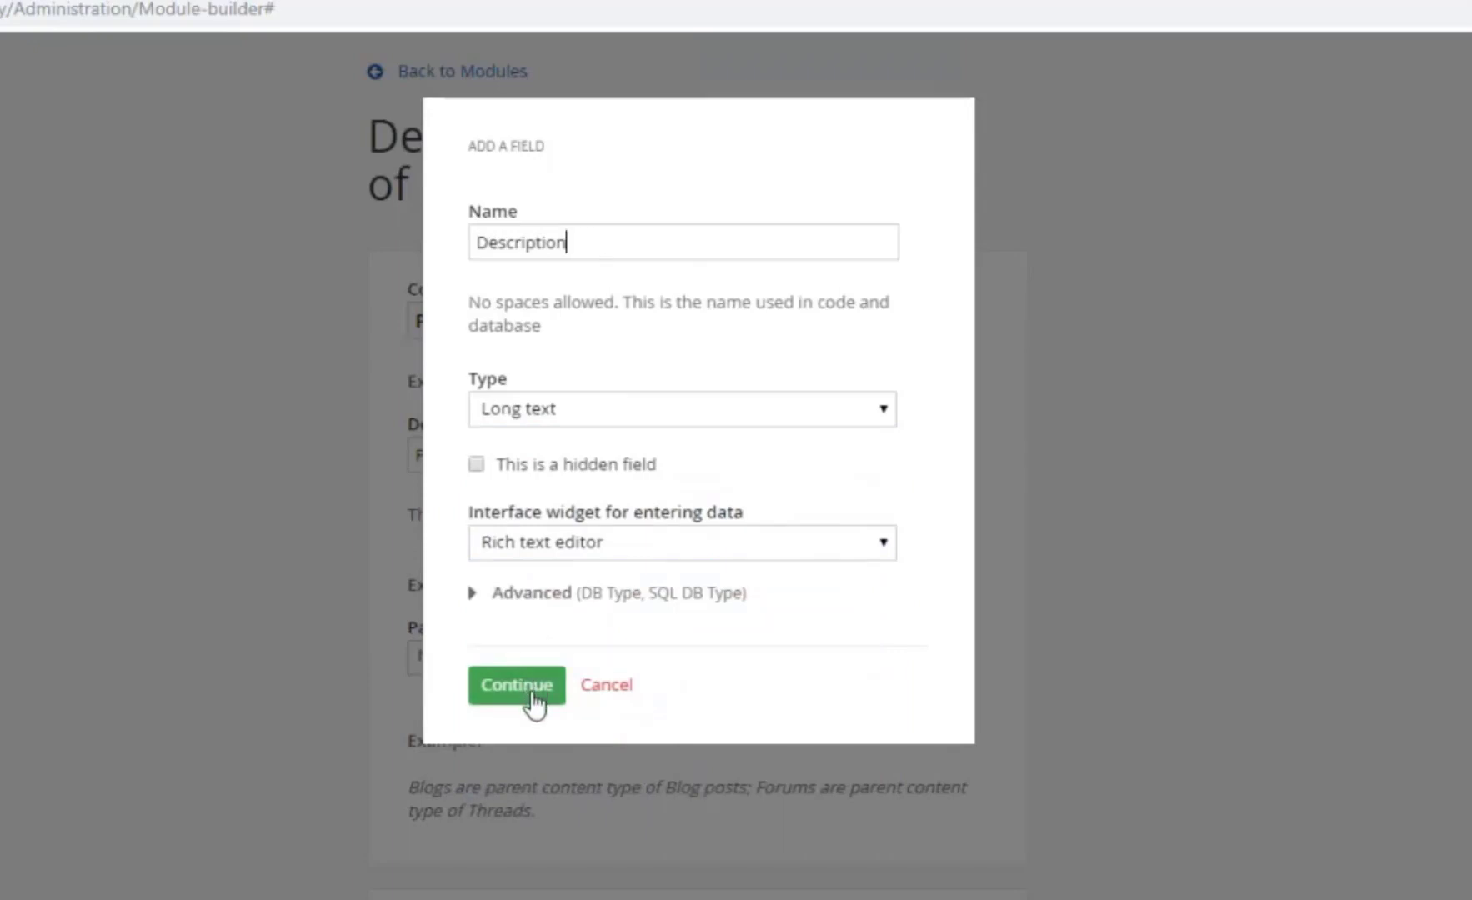
pyautogui.click(533, 697)
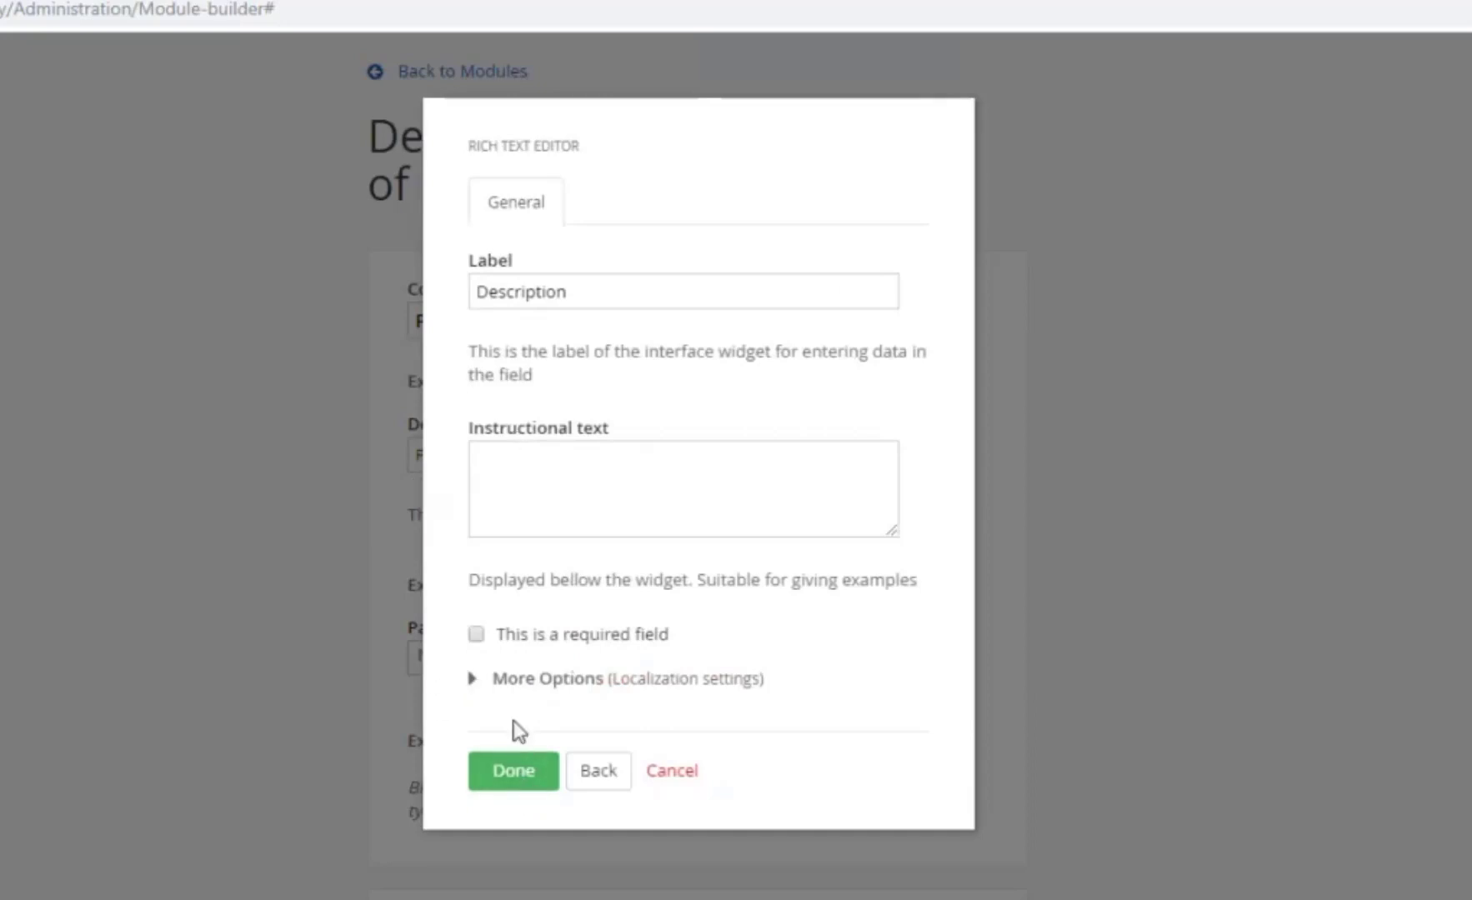
pyautogui.click(573, 638)
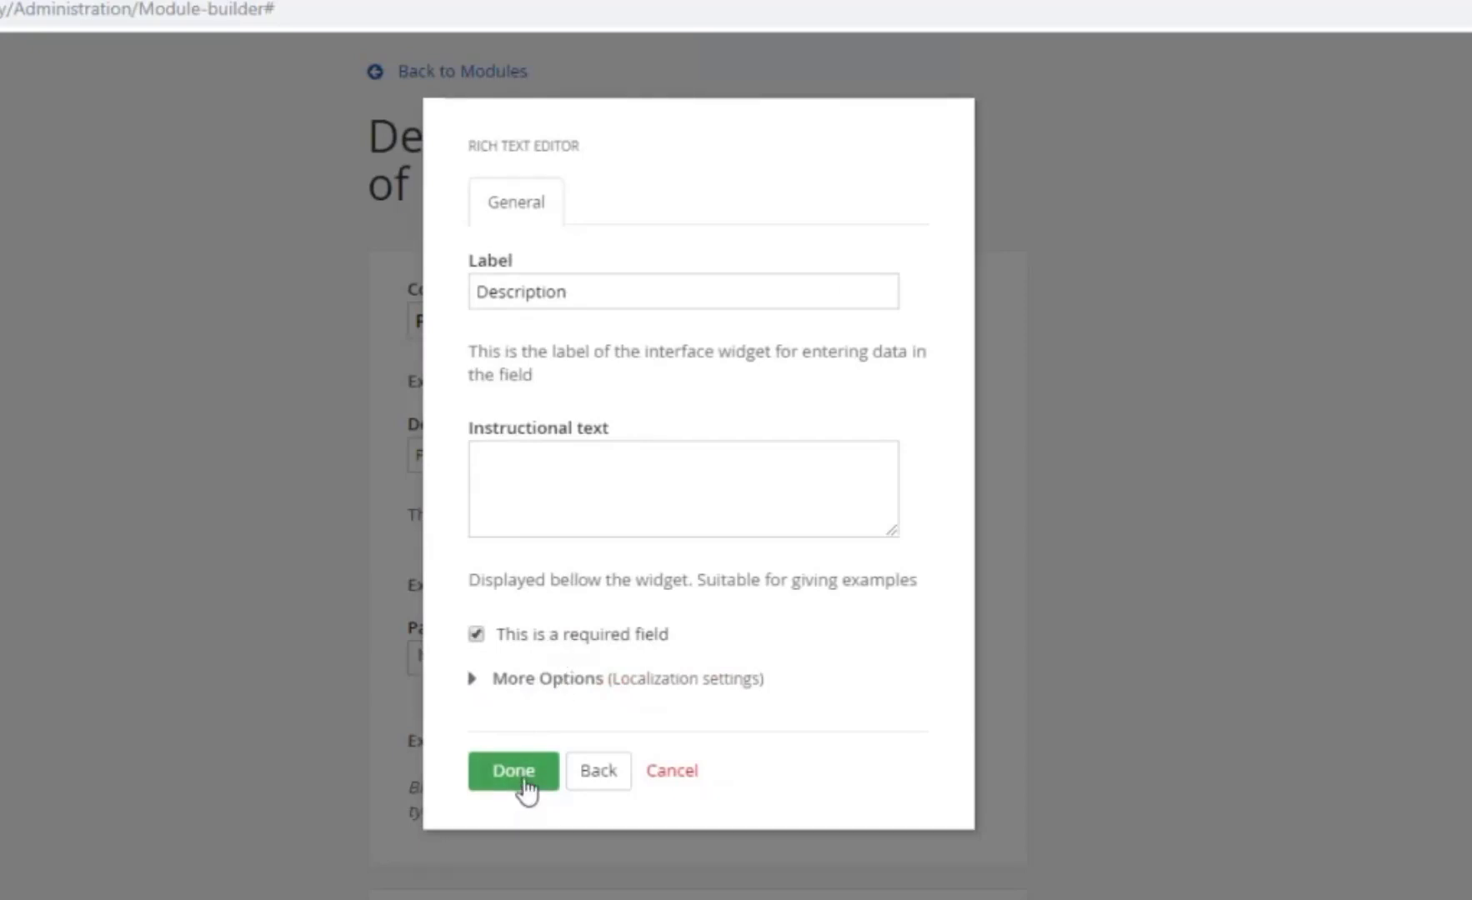
pyautogui.click(527, 789)
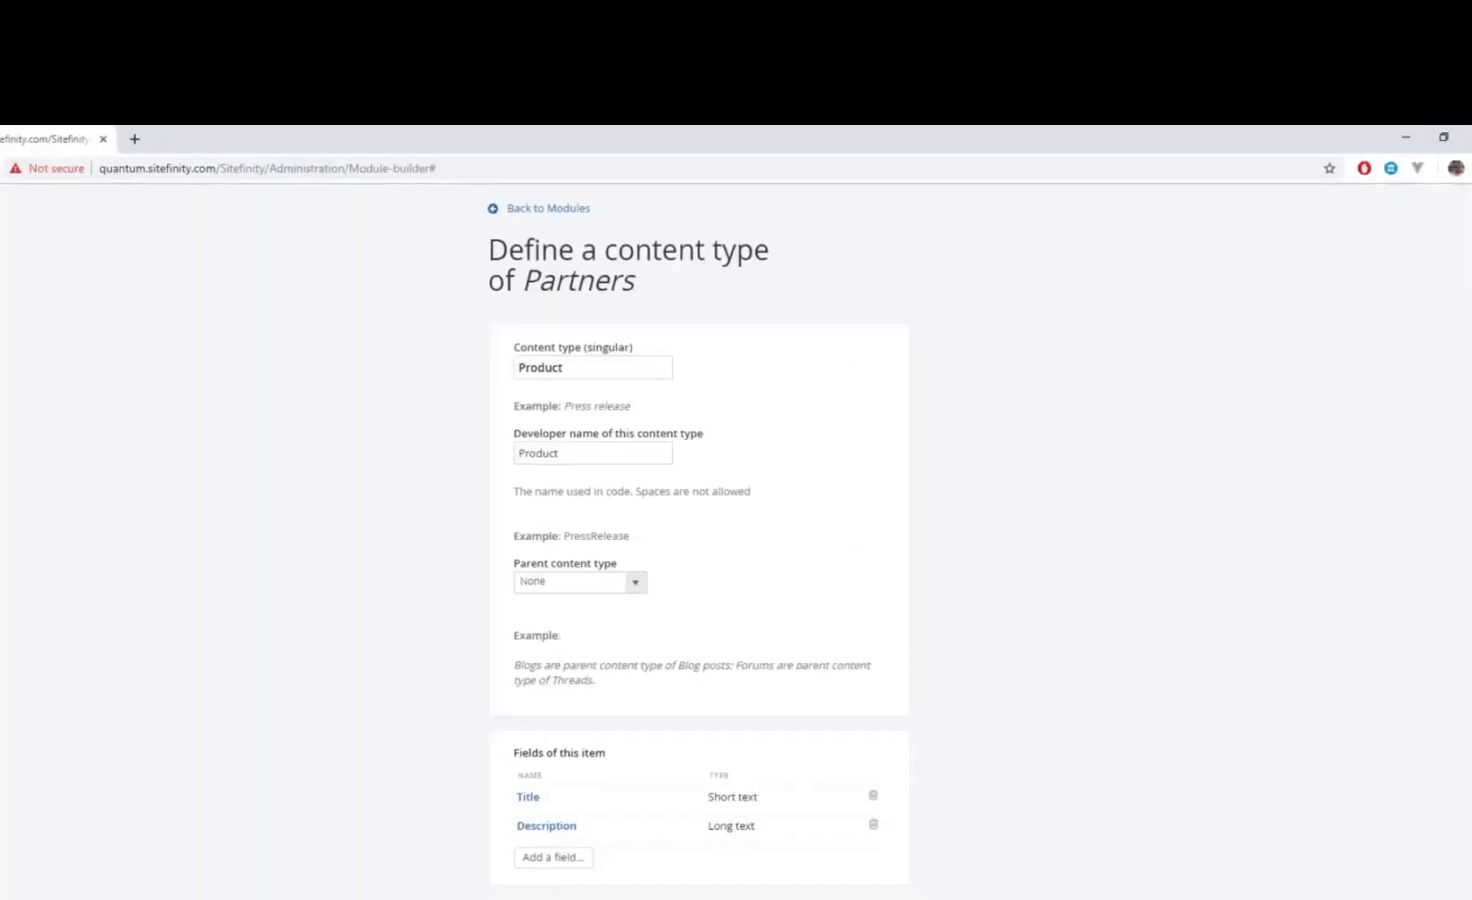
pyautogui.scroll(-1, 702, 553)
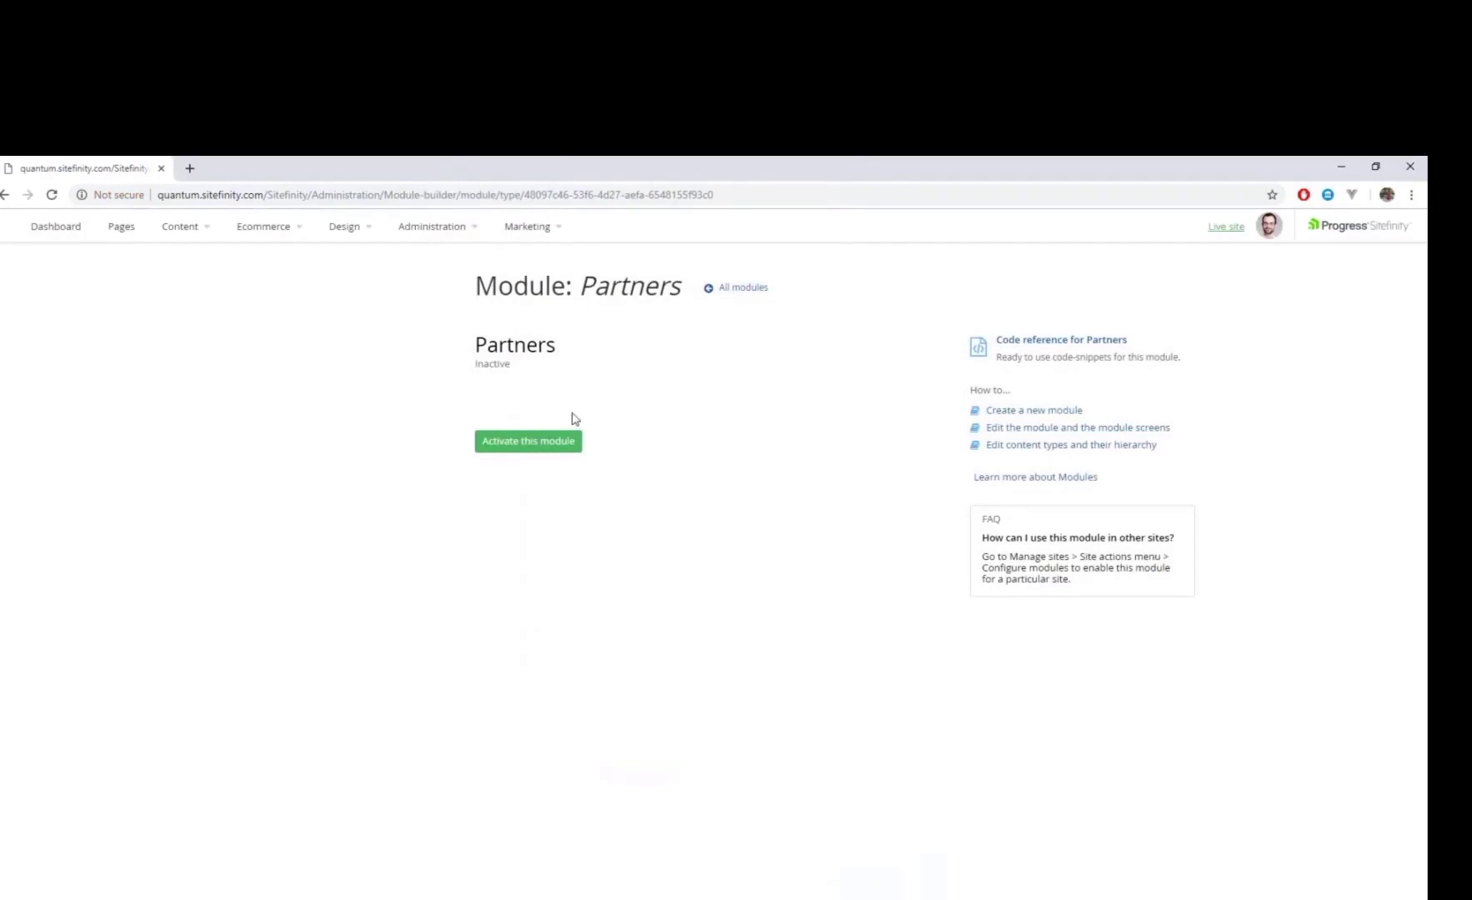
# Activate the Partners module containing the Products content type.
pyautogui.click(551, 444)
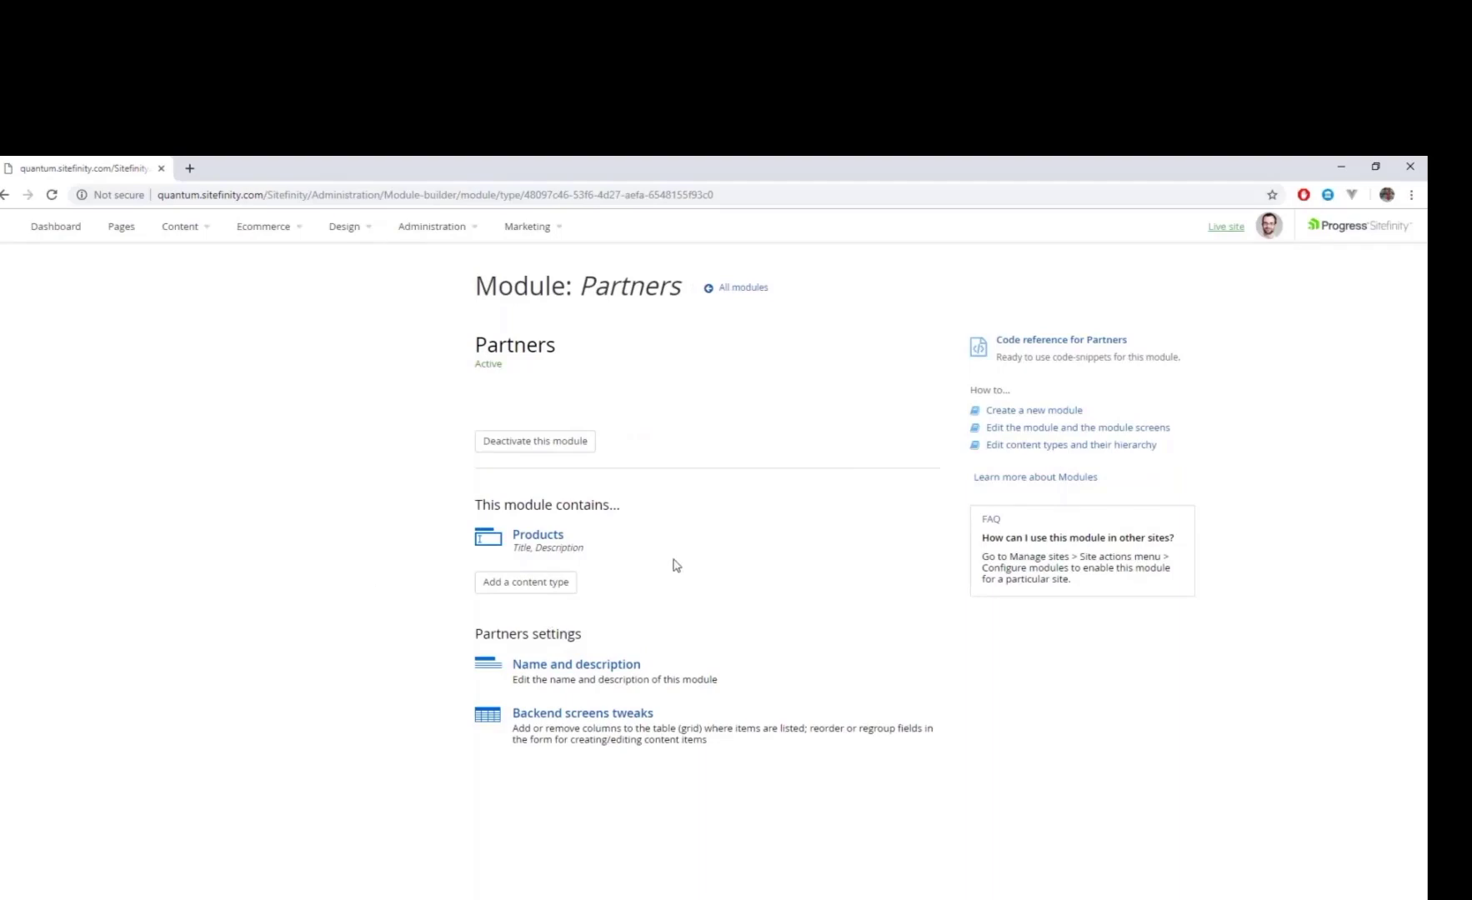
# Add a second content type to the module and name it Partner.
pyautogui.click(560, 587)
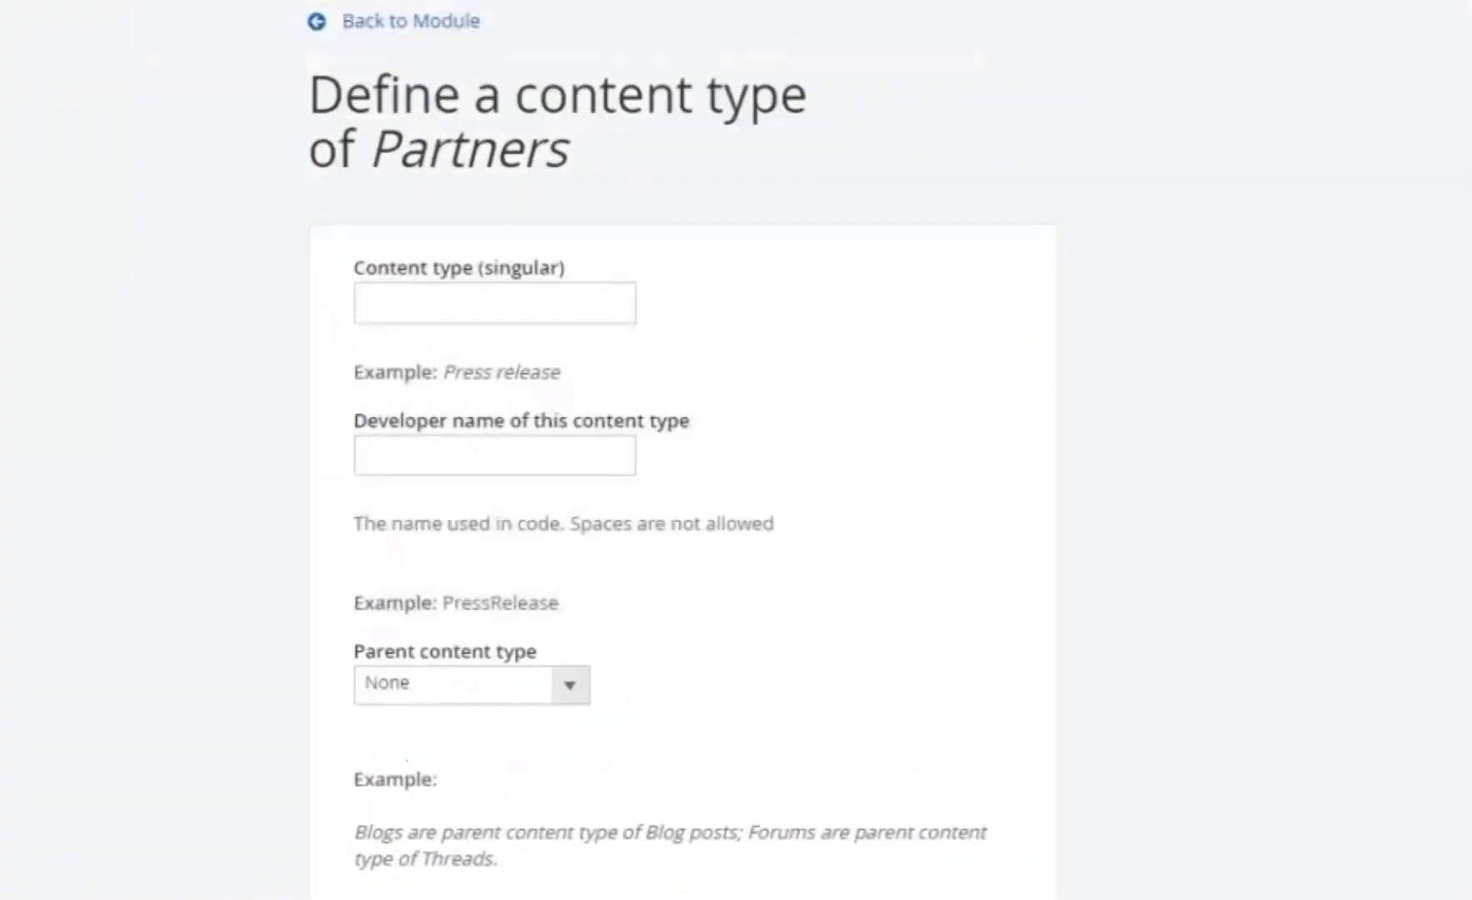
pyautogui.click(485, 308)
pyautogui.write('Pas')
pyautogui.press('BackSpace')
pyautogui.write('rt')
pyautogui.click(559, 368)
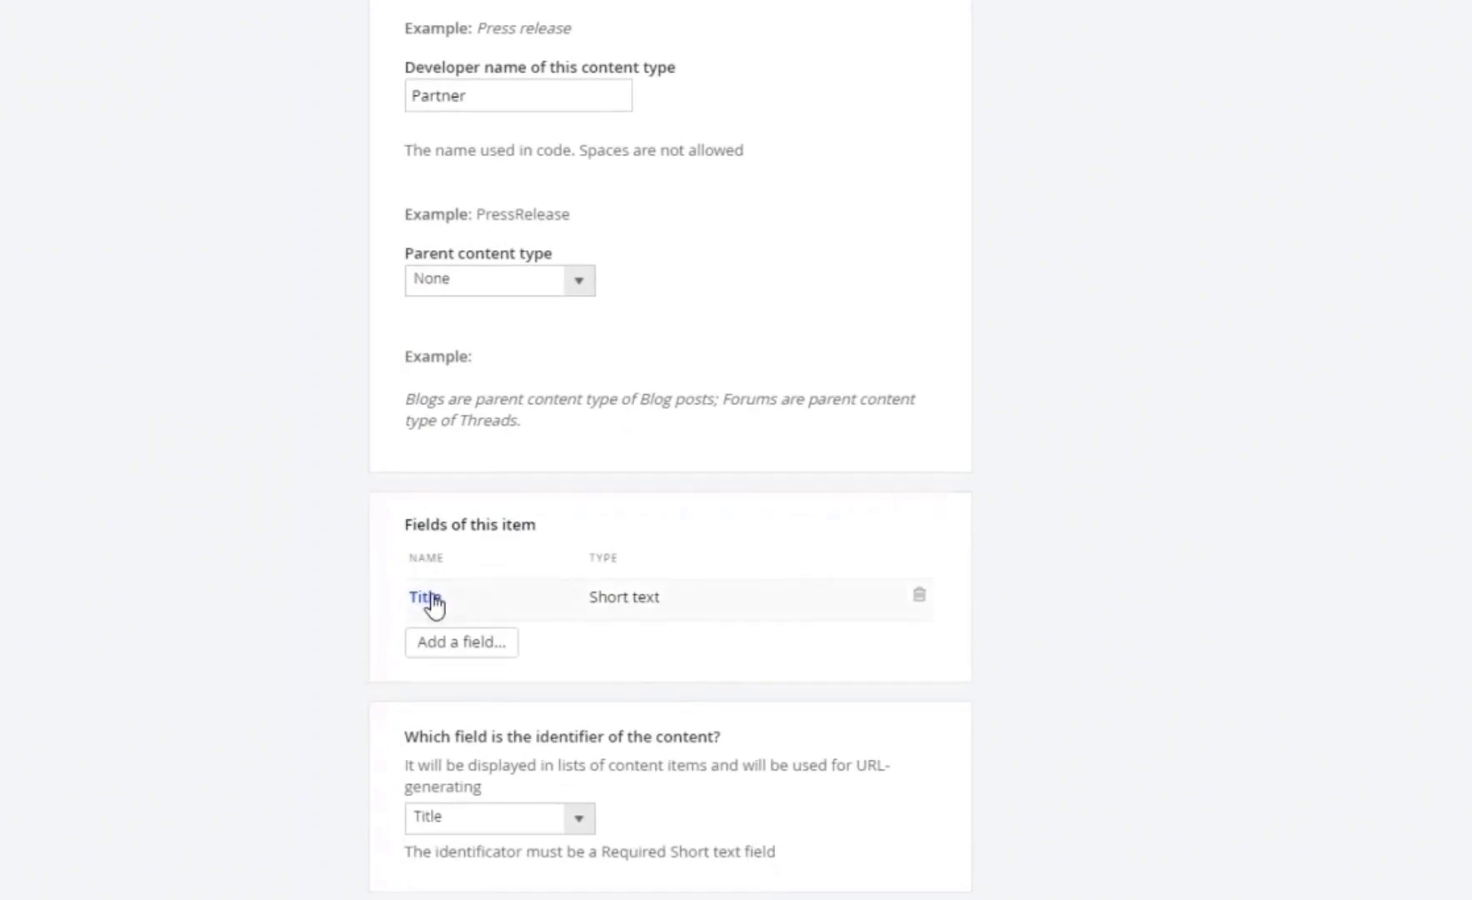
# Relabel the Partner type's Title field as Company Name.
pyautogui.click(425, 599)
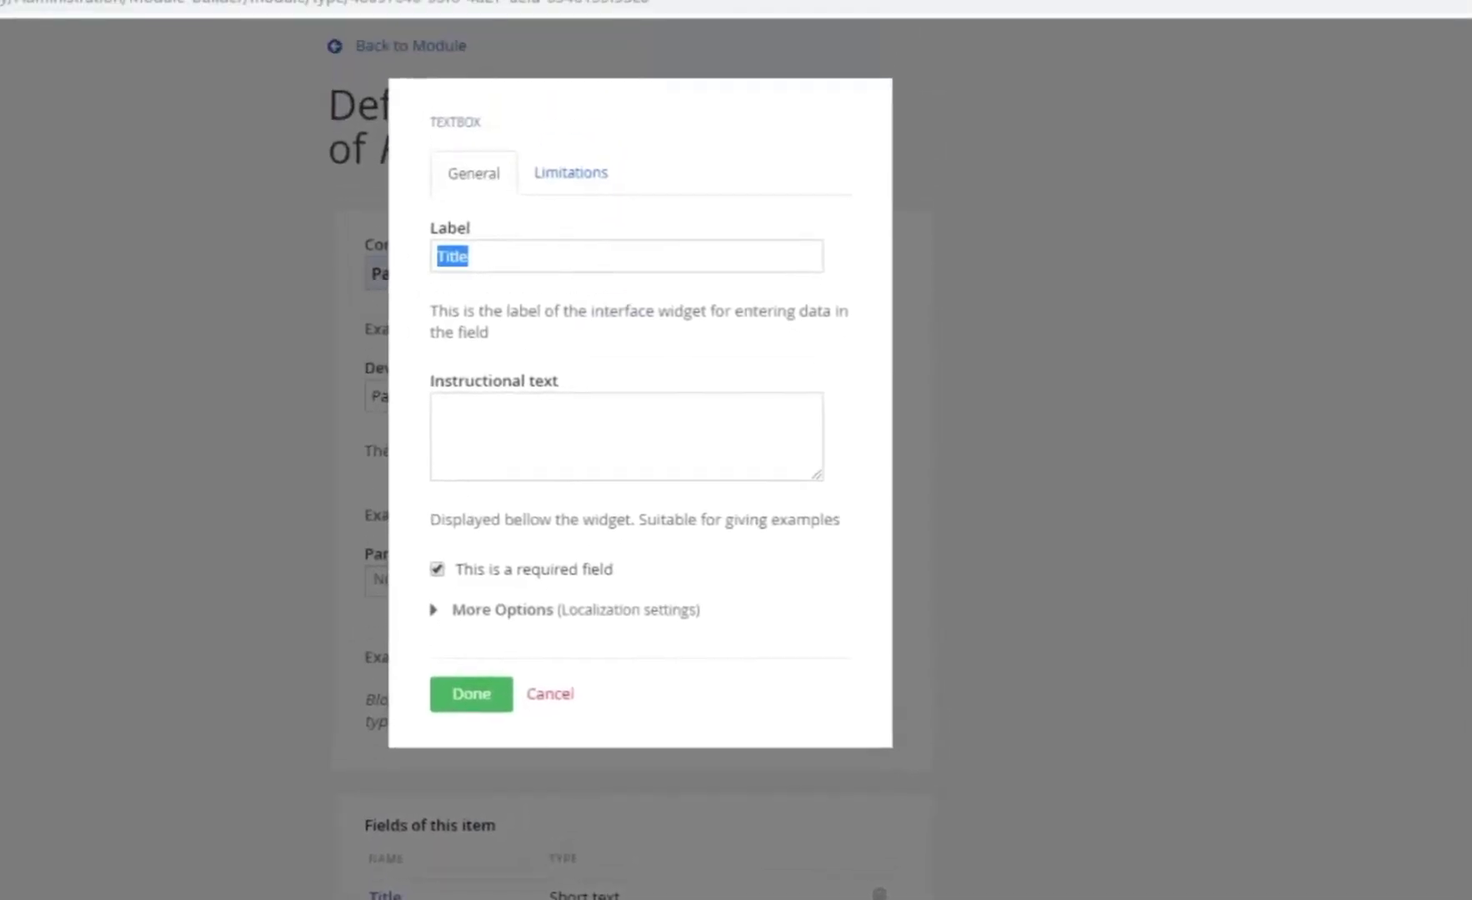
pyautogui.write('Coma')
pyautogui.press('BackSpace')
pyautogui.write('pany Name')
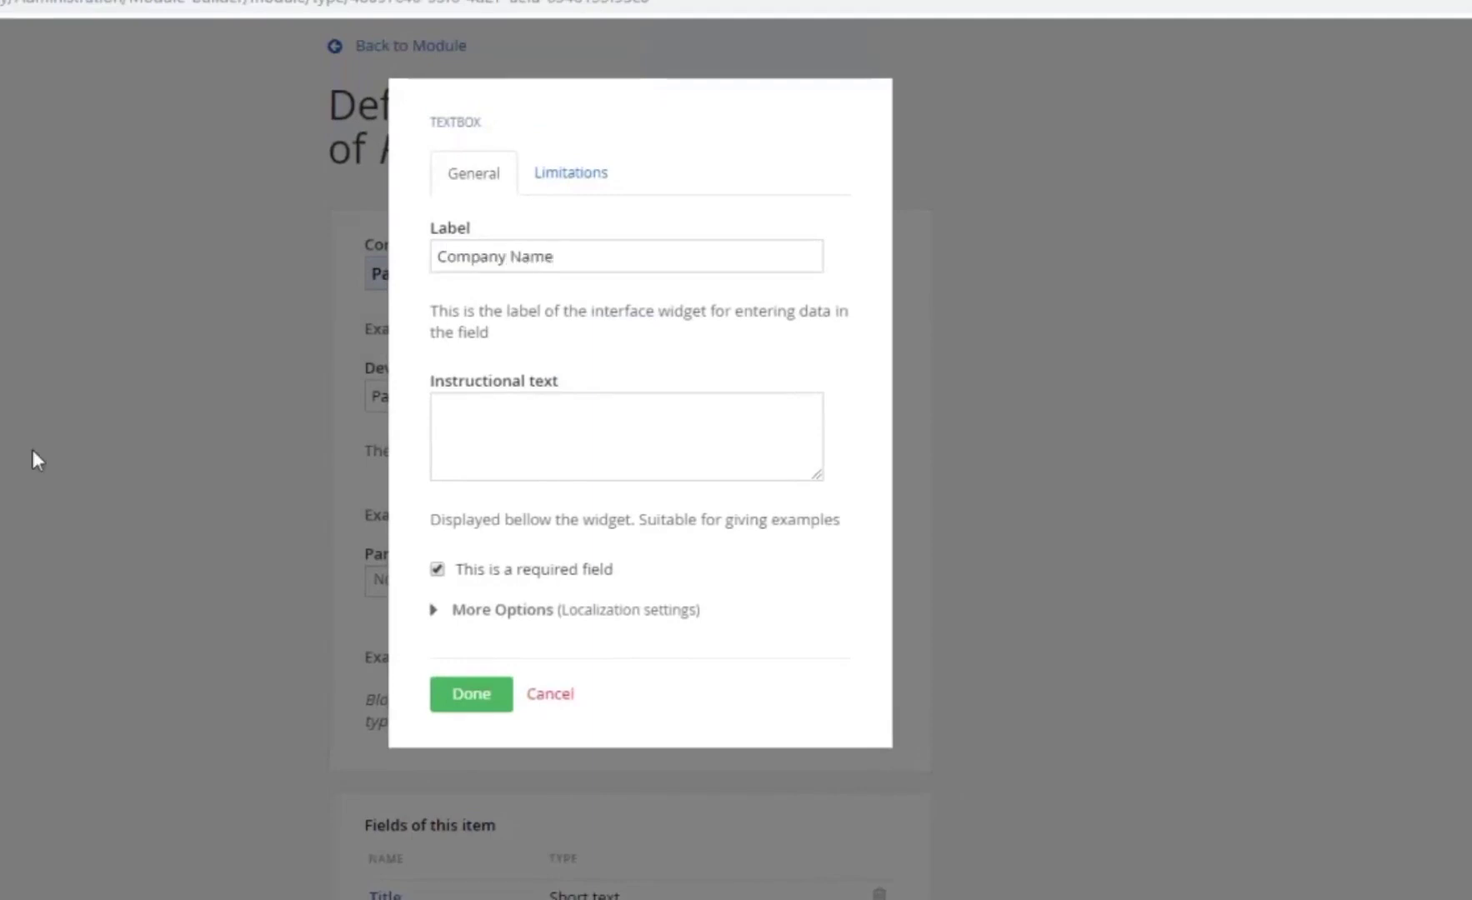
pyautogui.click(478, 693)
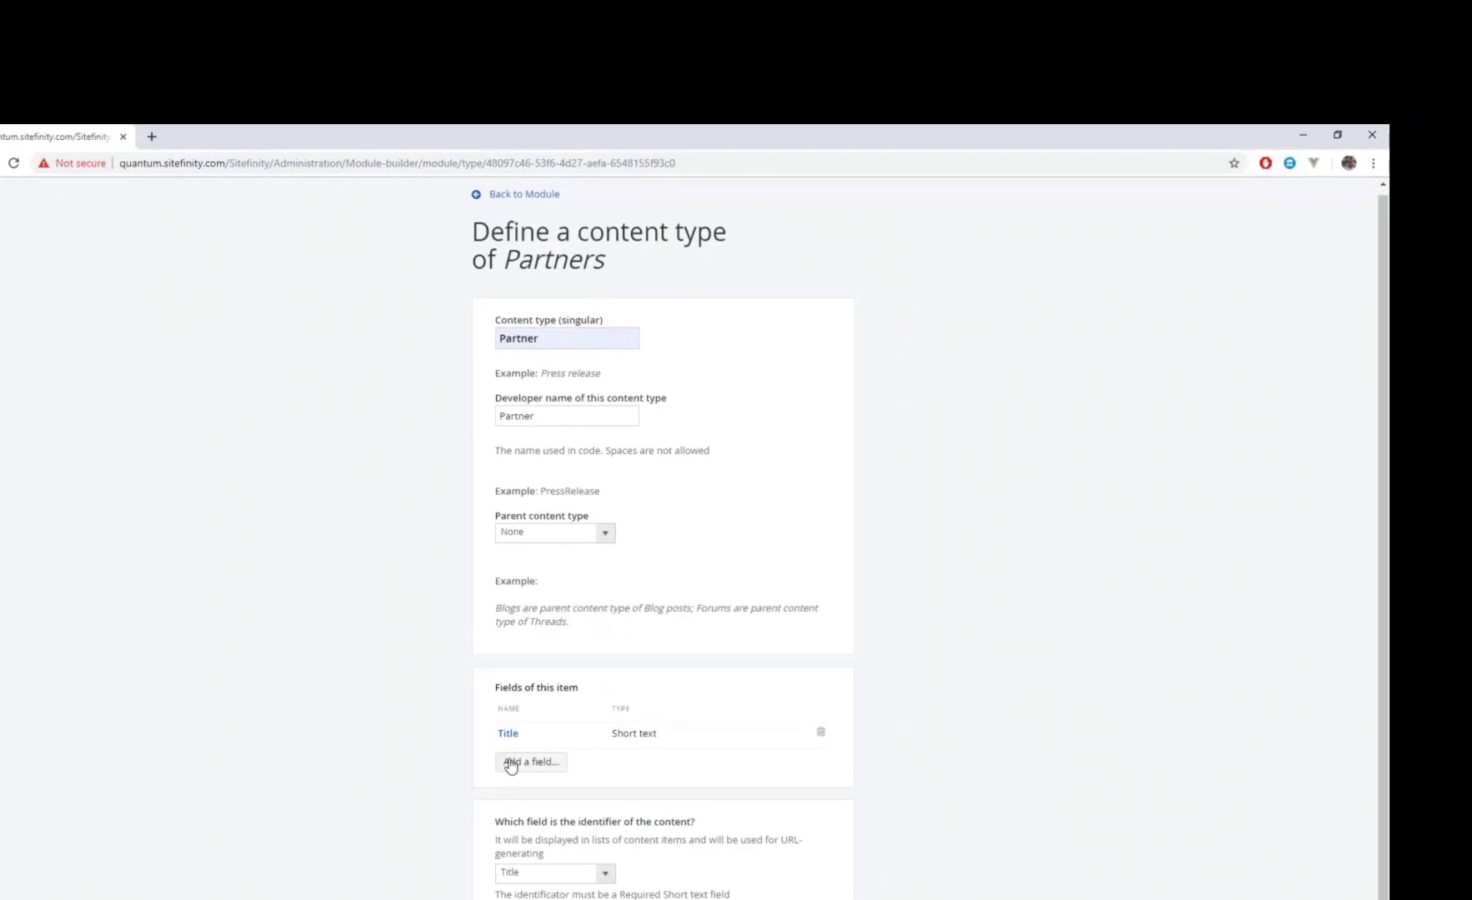
# Add a Long text field named CompanyDescription to the Partner content type.
pyautogui.click(509, 762)
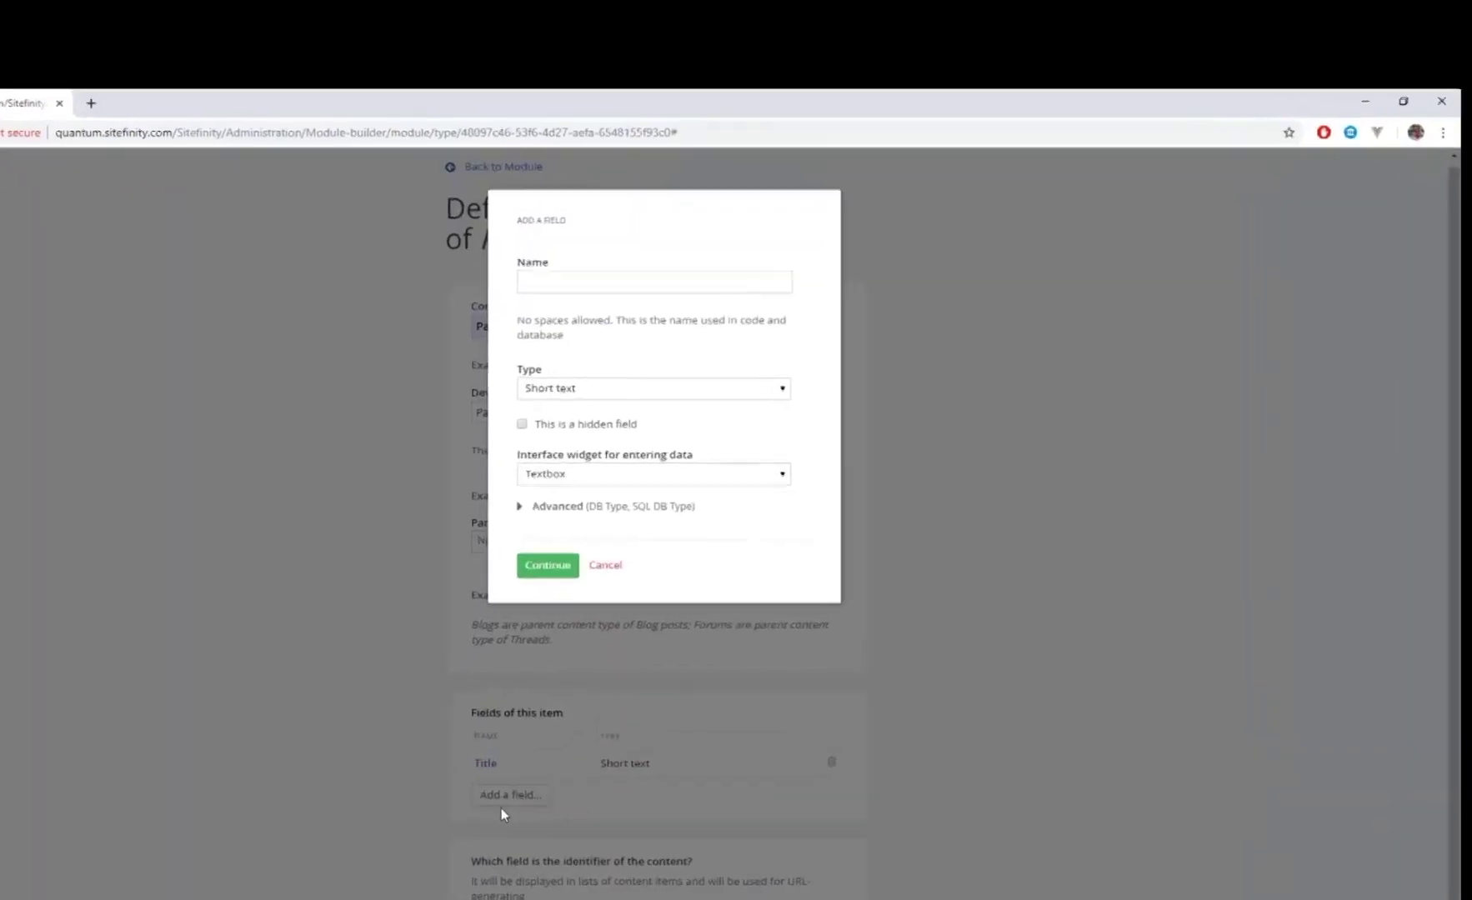
pyautogui.click(446, 190)
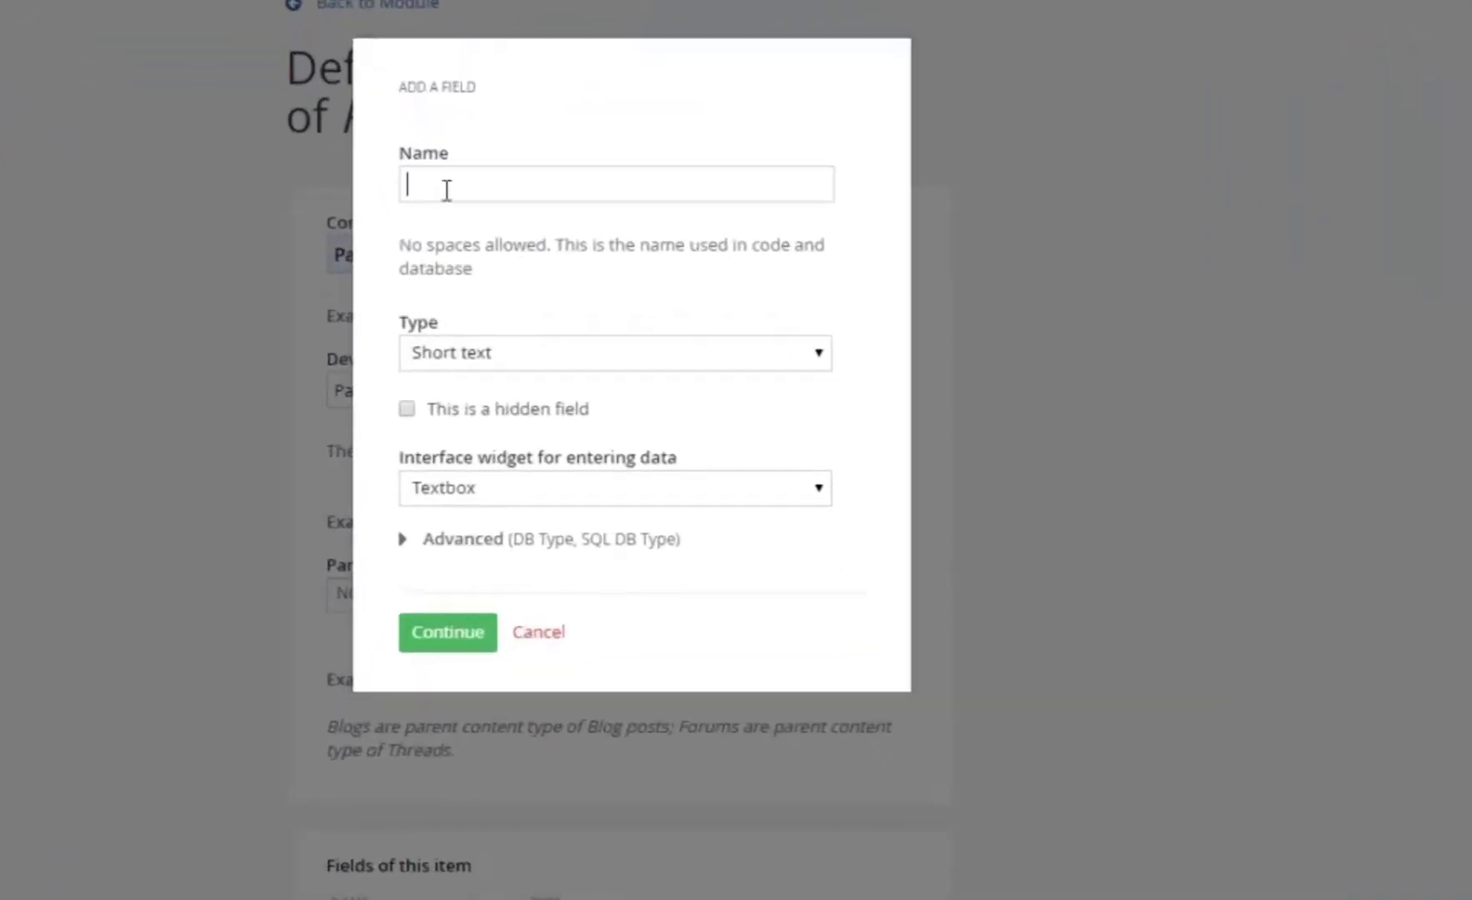
pyautogui.write('CompanyDescription')
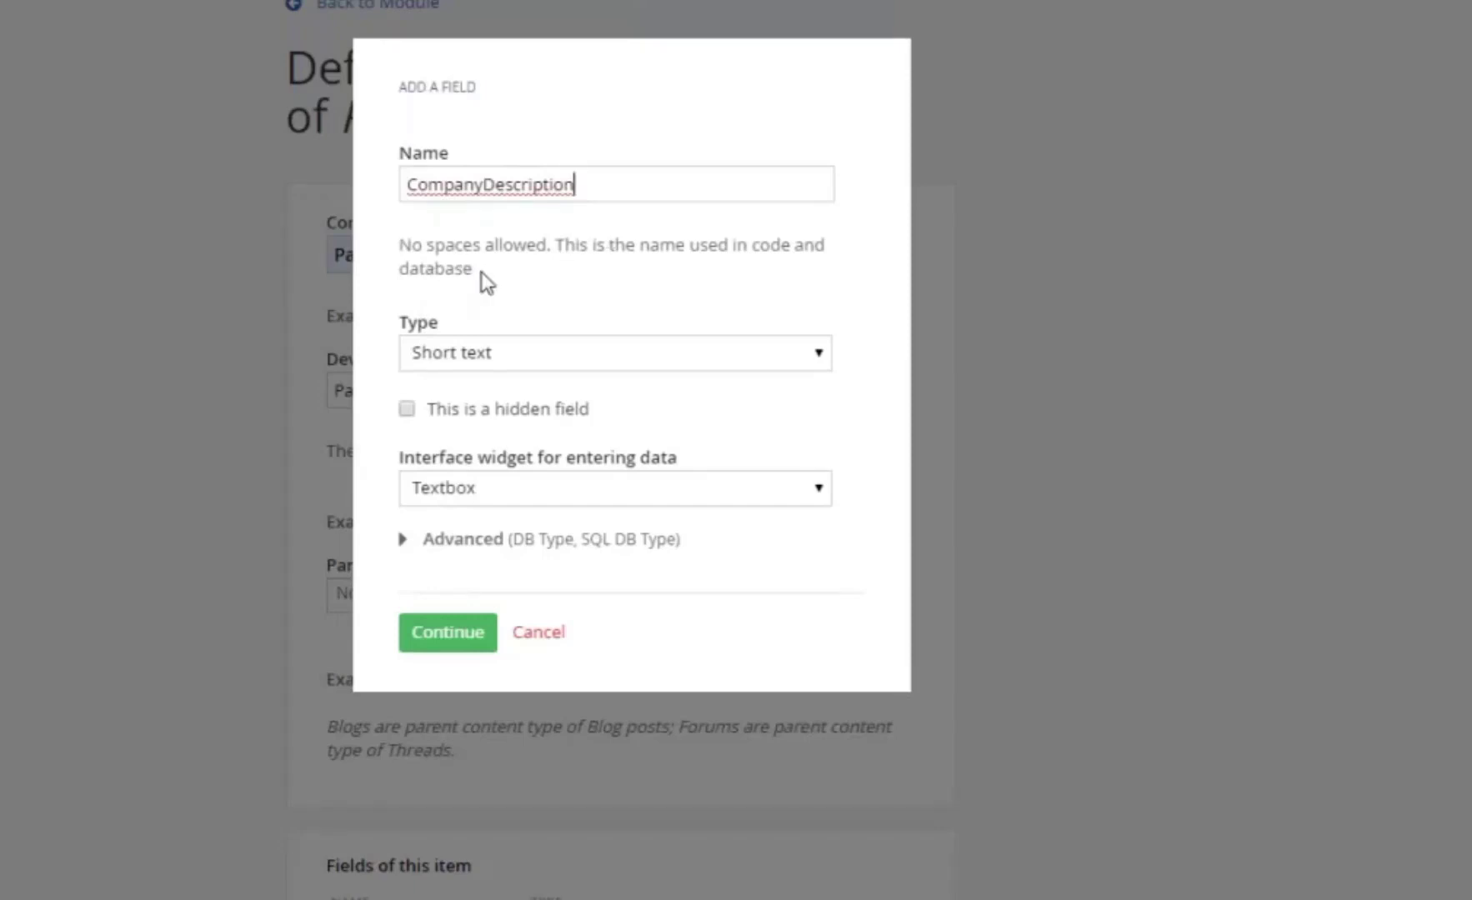
pyautogui.click(495, 353)
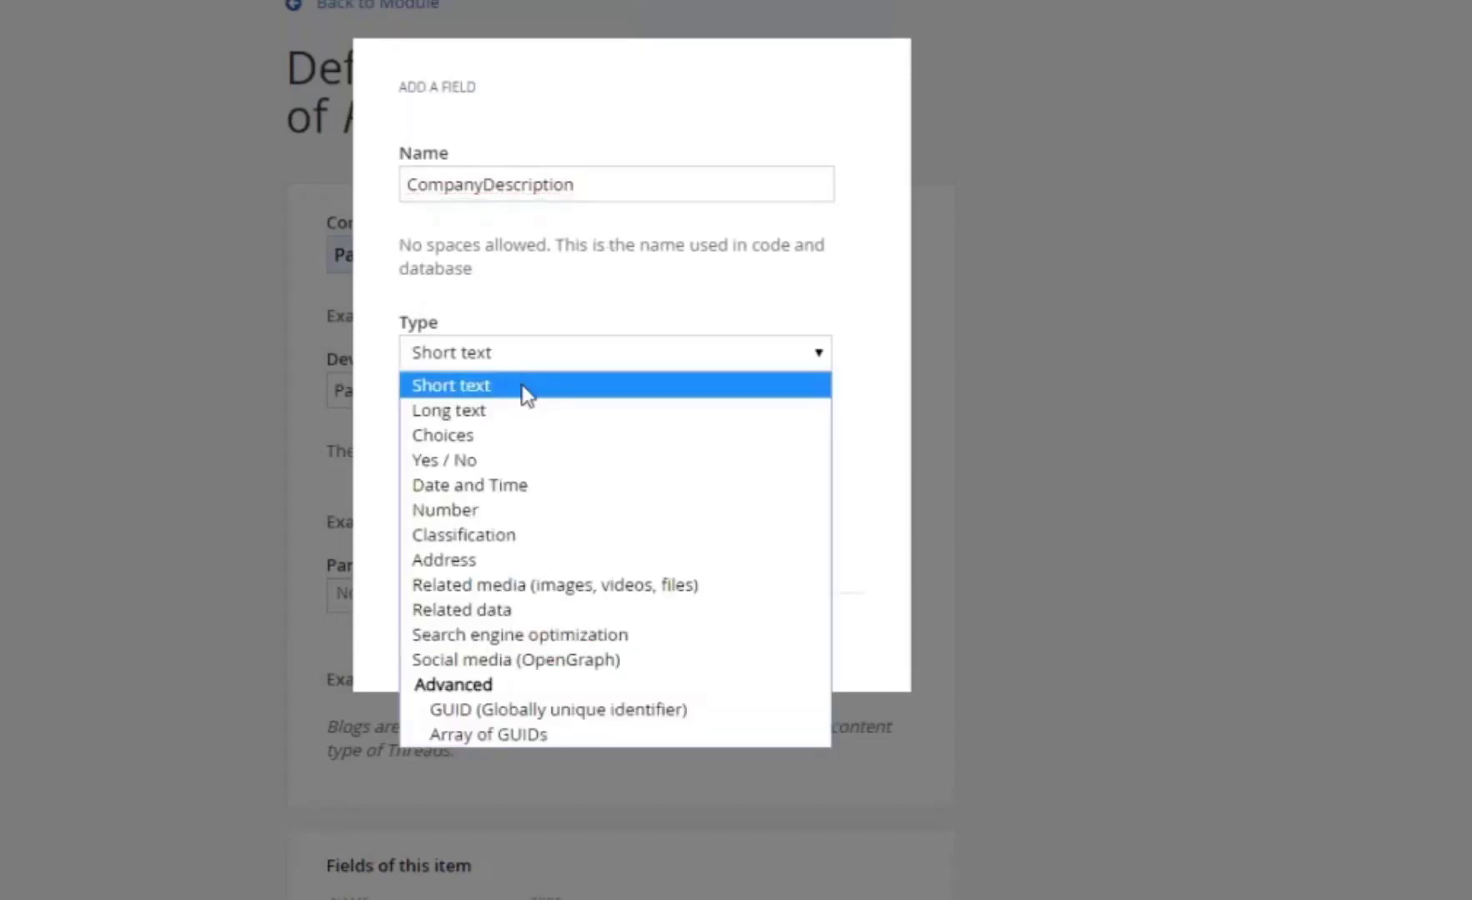
pyautogui.click(523, 411)
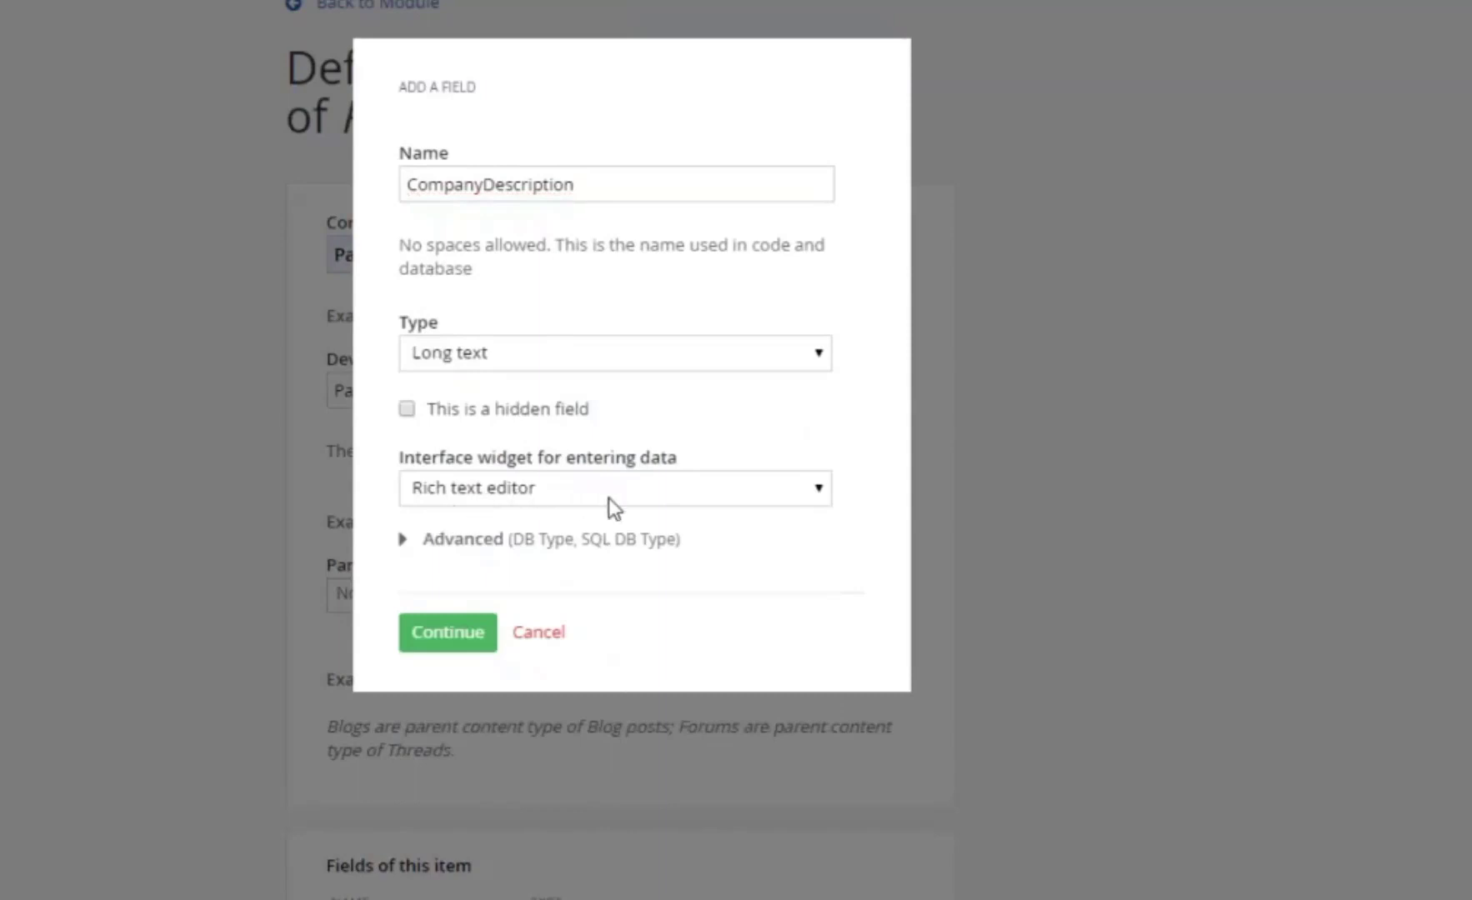
pyautogui.click(451, 635)
pyautogui.click(454, 732)
# Add a related-media Logo field to Partner limited to only one uploaded image.
pyautogui.click(470, 798)
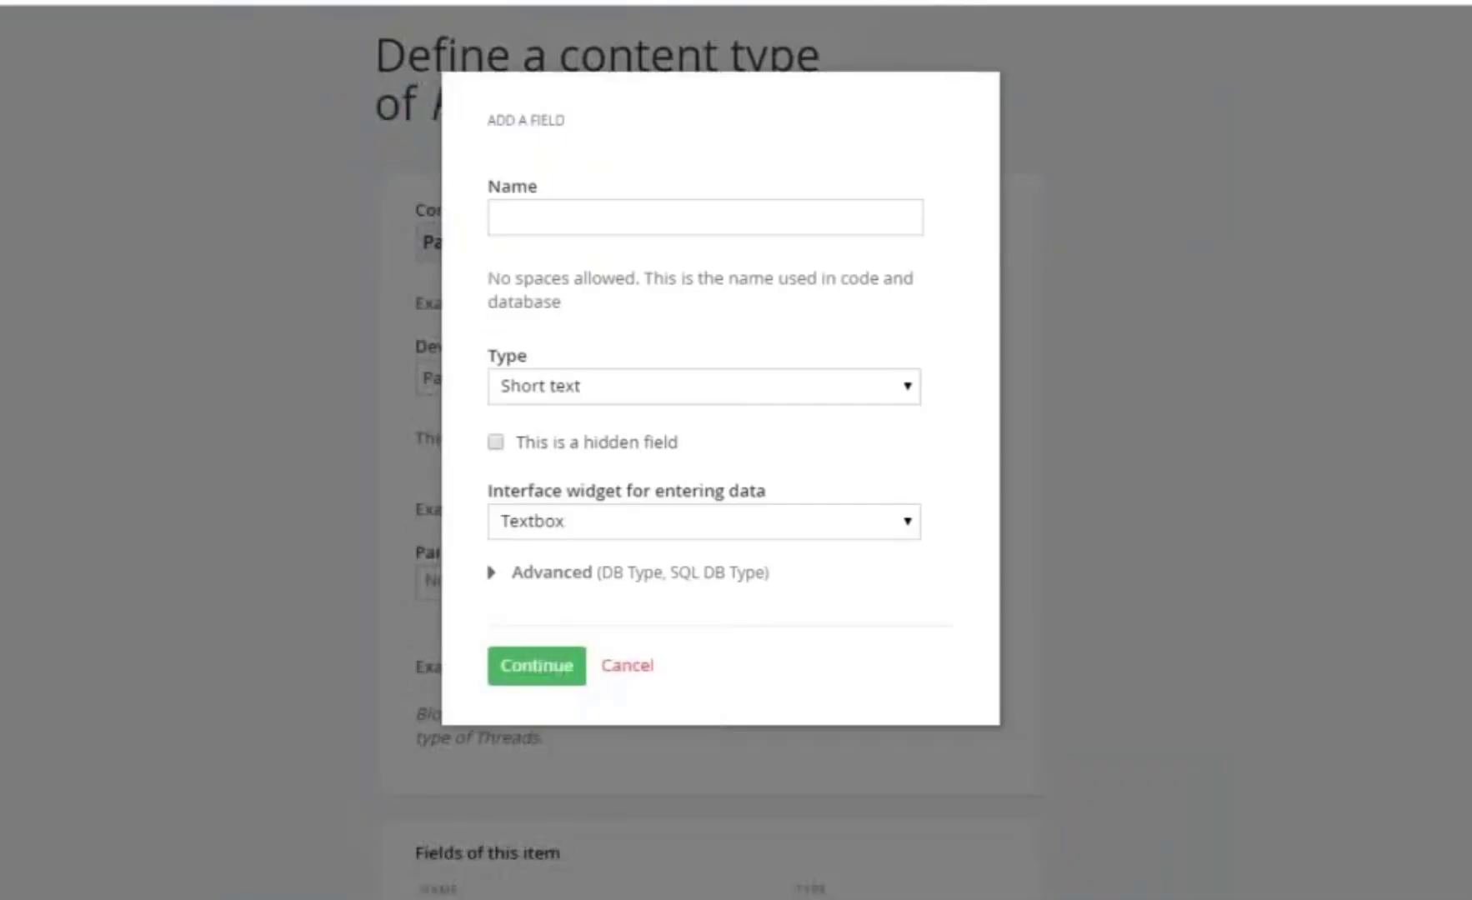
pyautogui.click(584, 380)
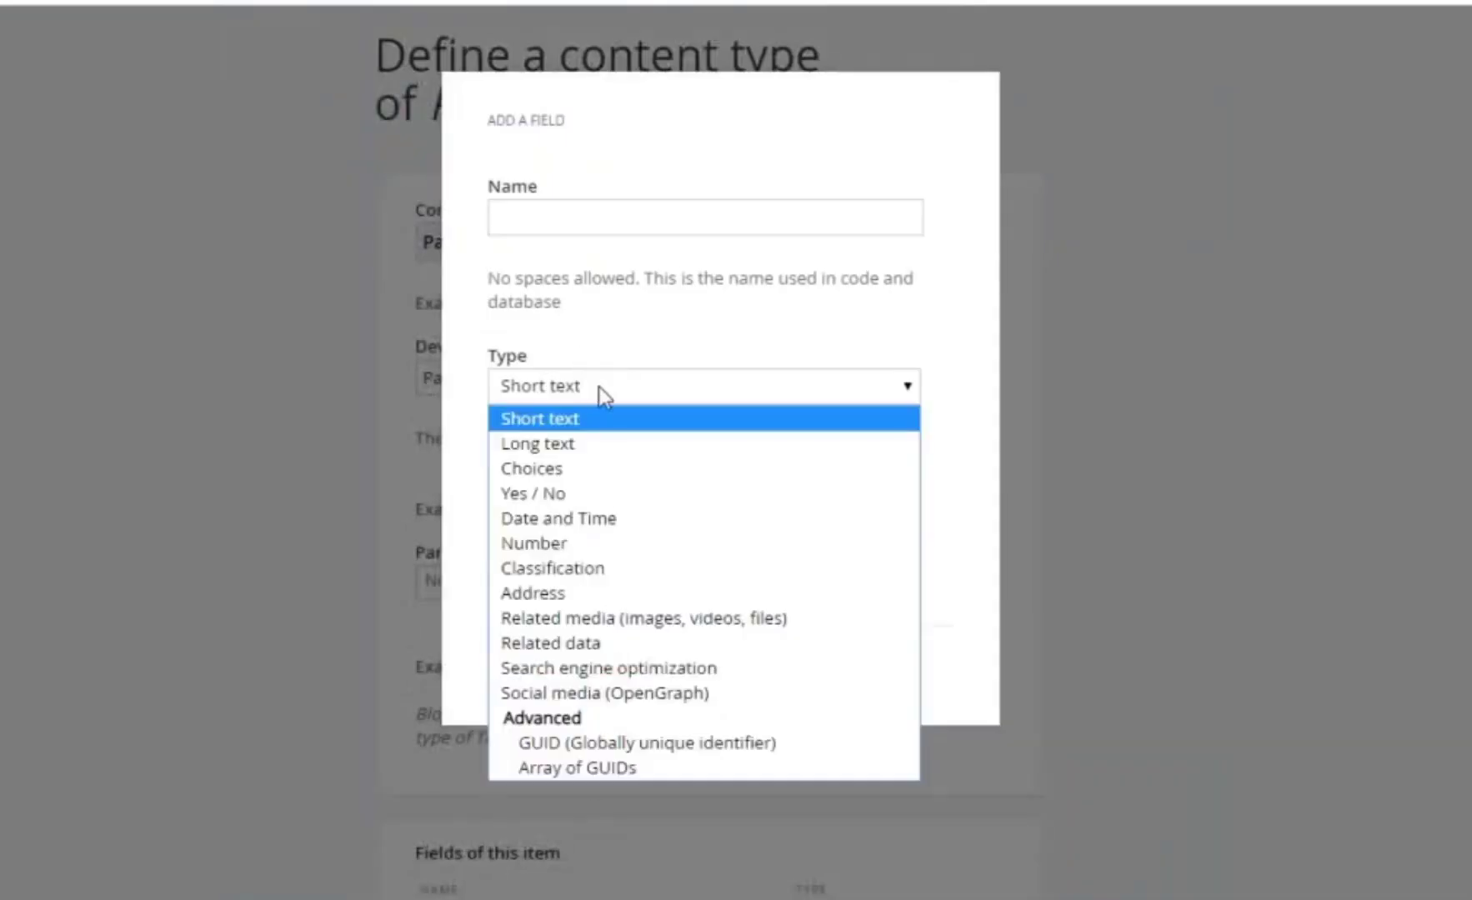
pyautogui.click(821, 628)
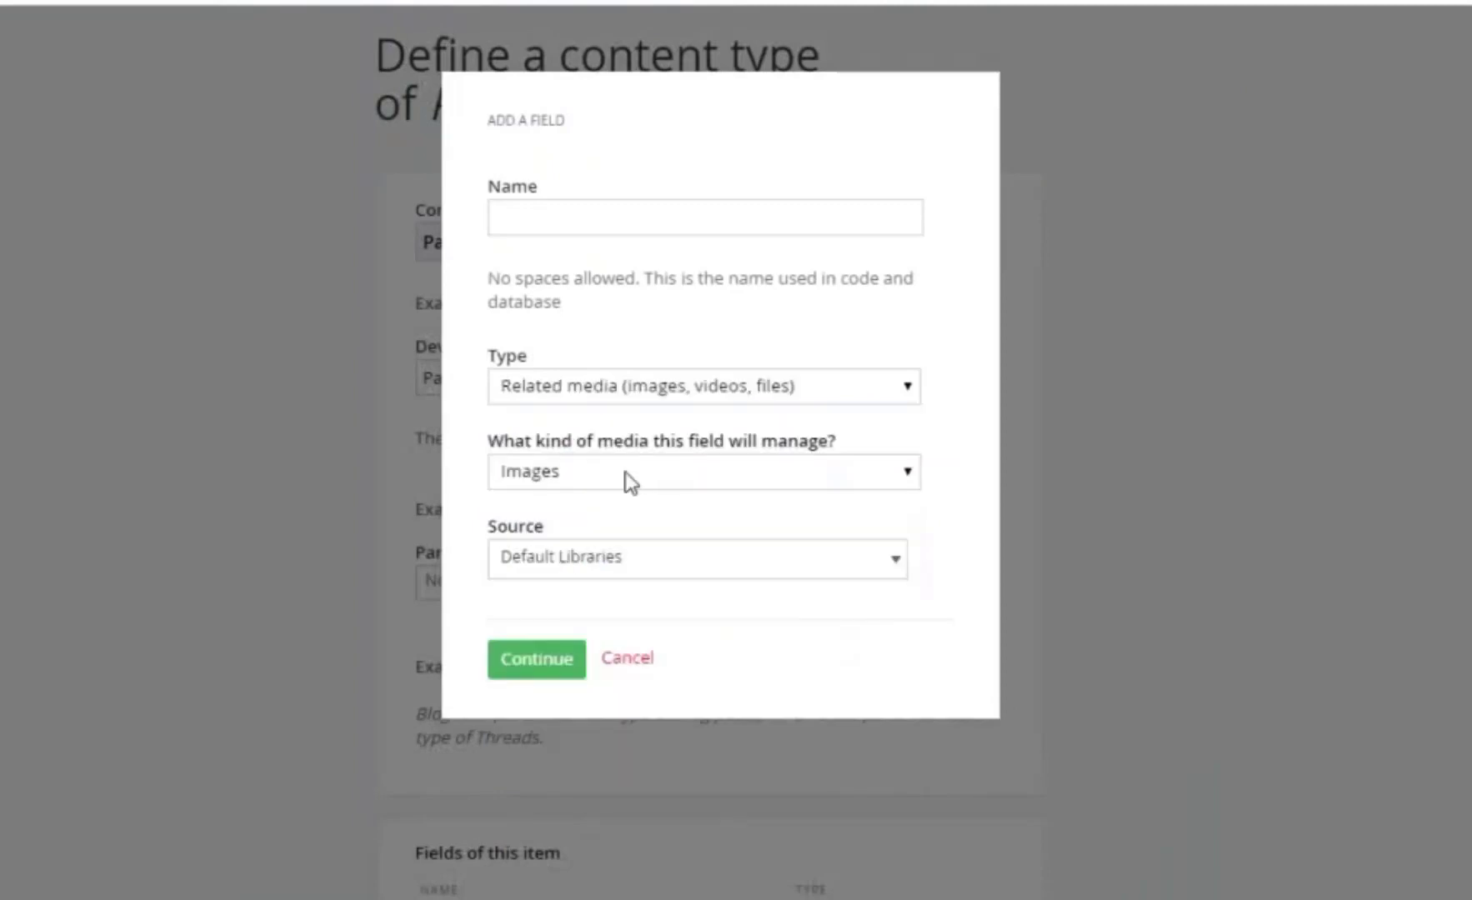
pyautogui.write('Logo')
pyautogui.click(521, 662)
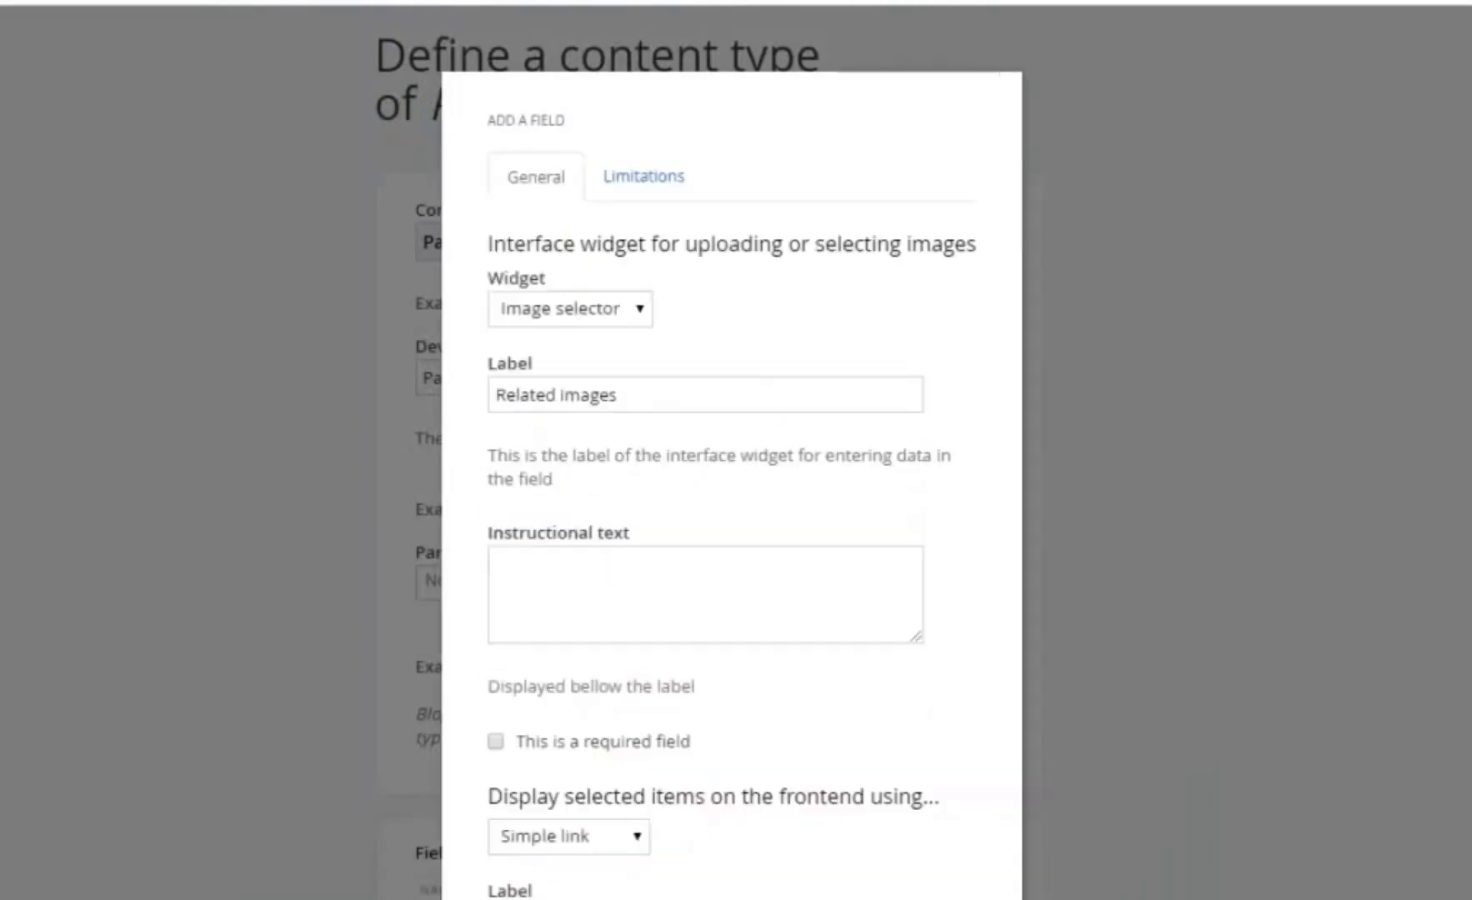
pyautogui.click(625, 187)
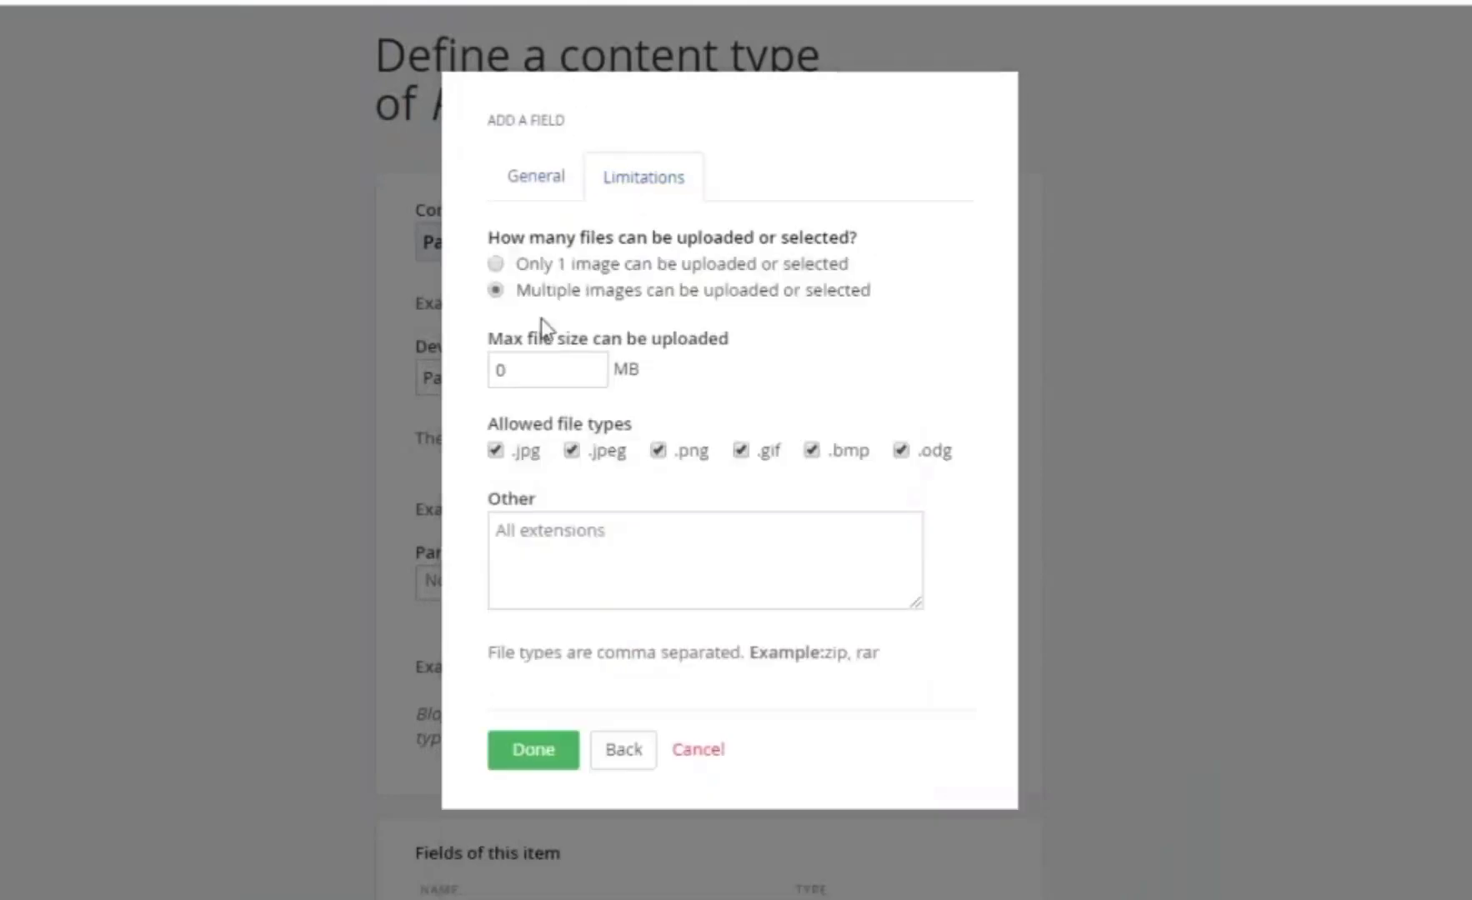
pyautogui.click(589, 265)
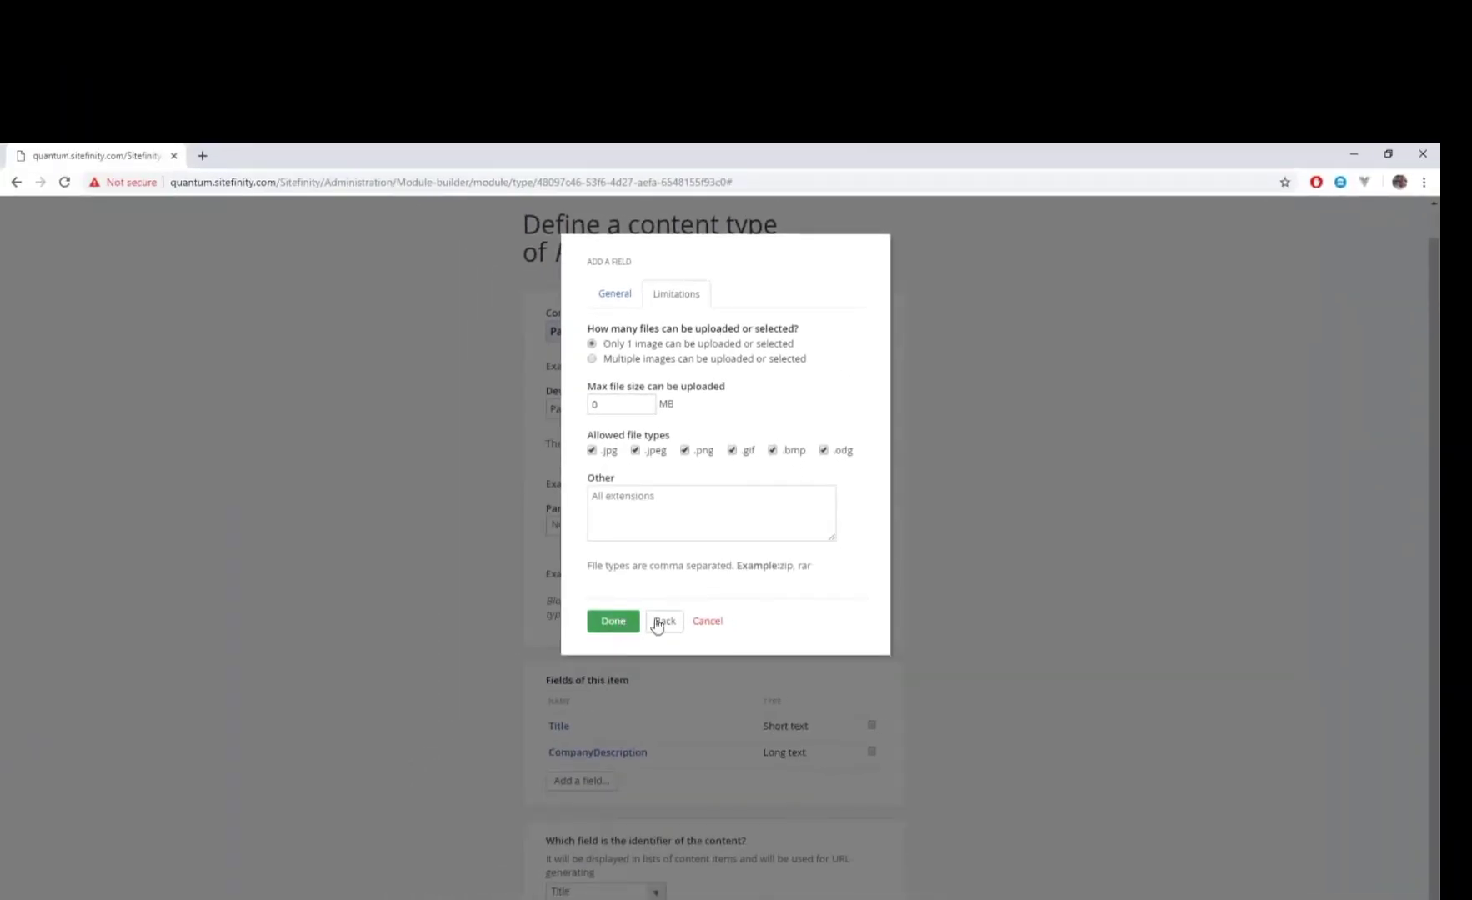
# Finish the Logo field and add a Related data field named Product linked to Products (Partners) items.
pyautogui.click(613, 620)
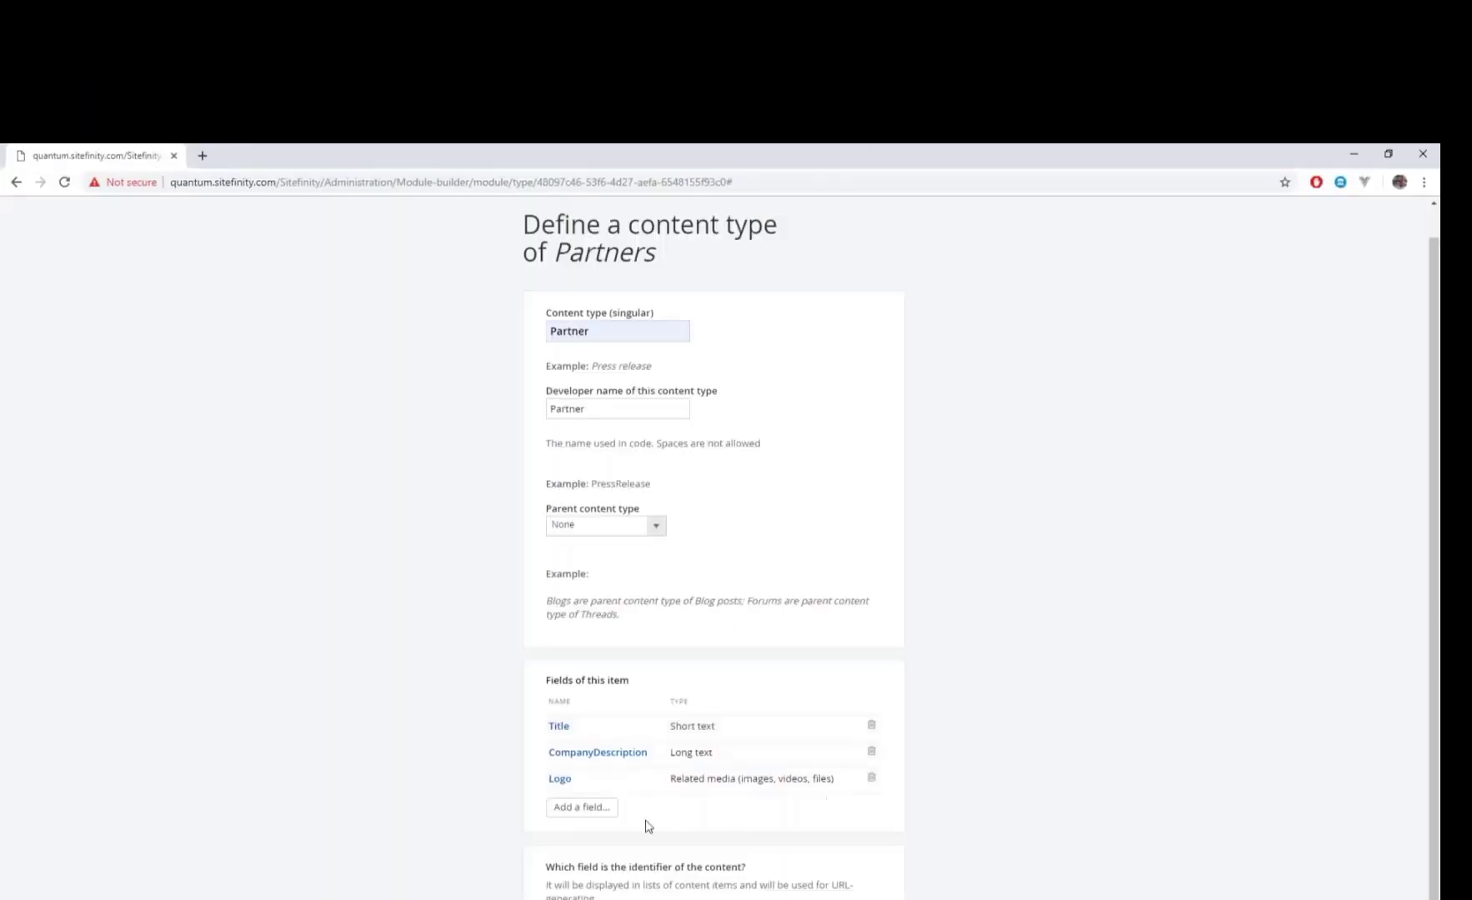
pyautogui.click(599, 819)
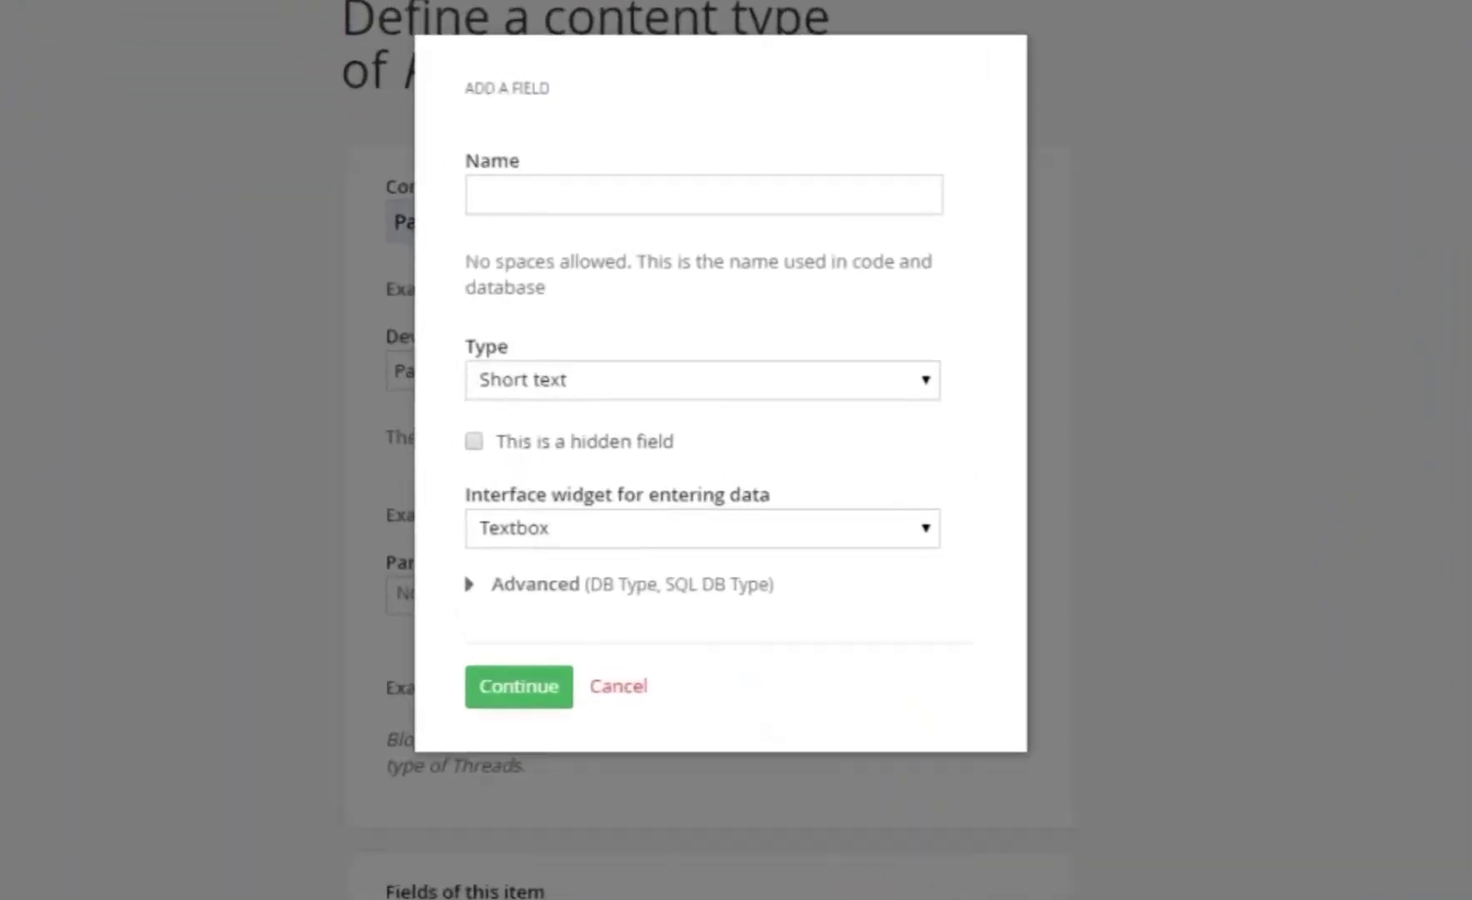
pyautogui.click(673, 387)
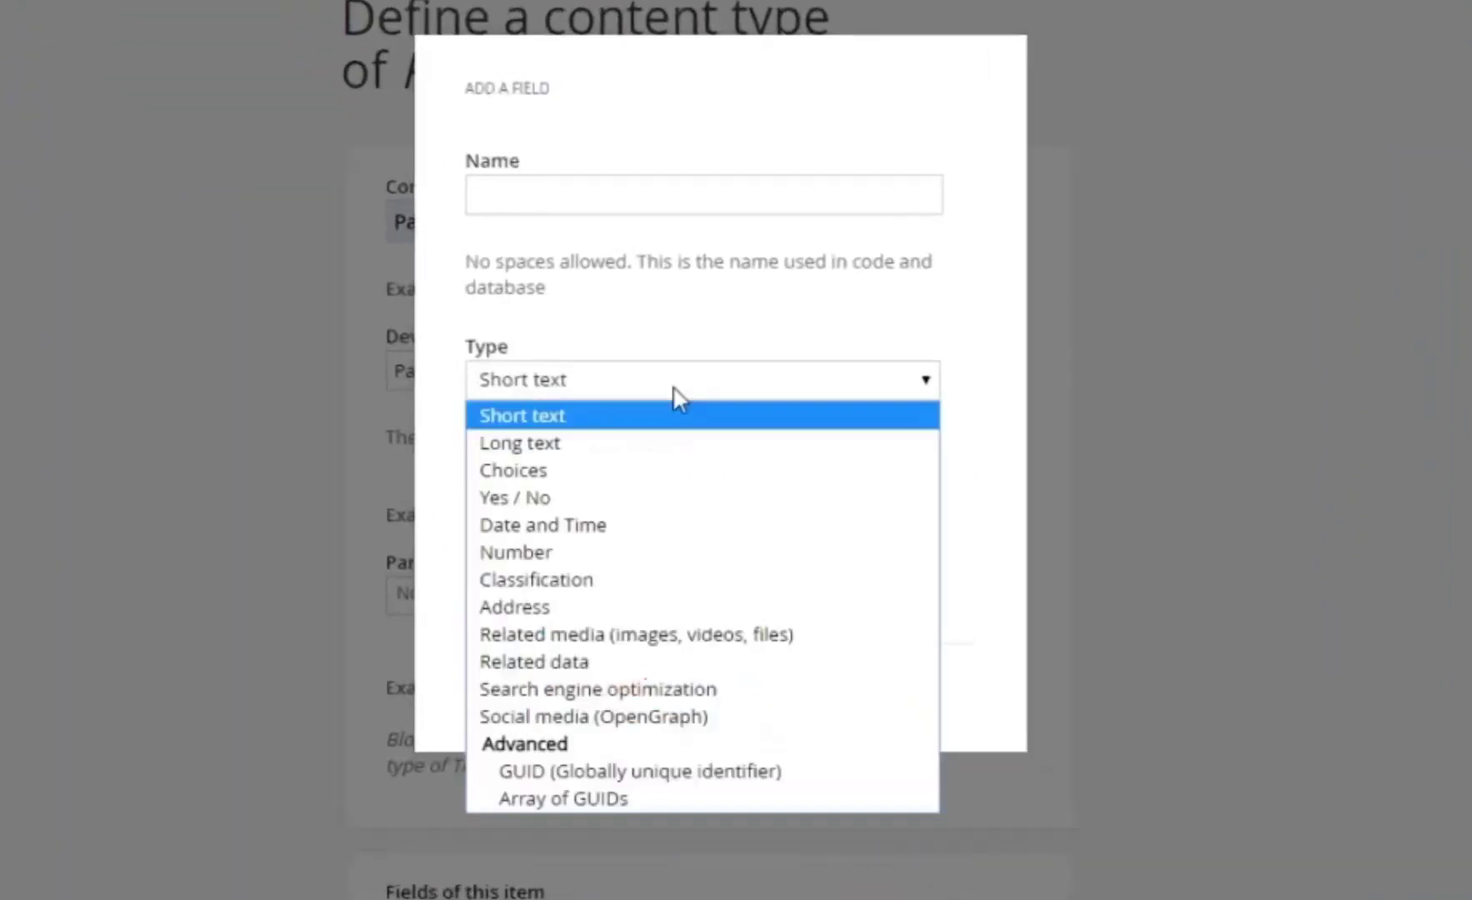
pyautogui.click(813, 673)
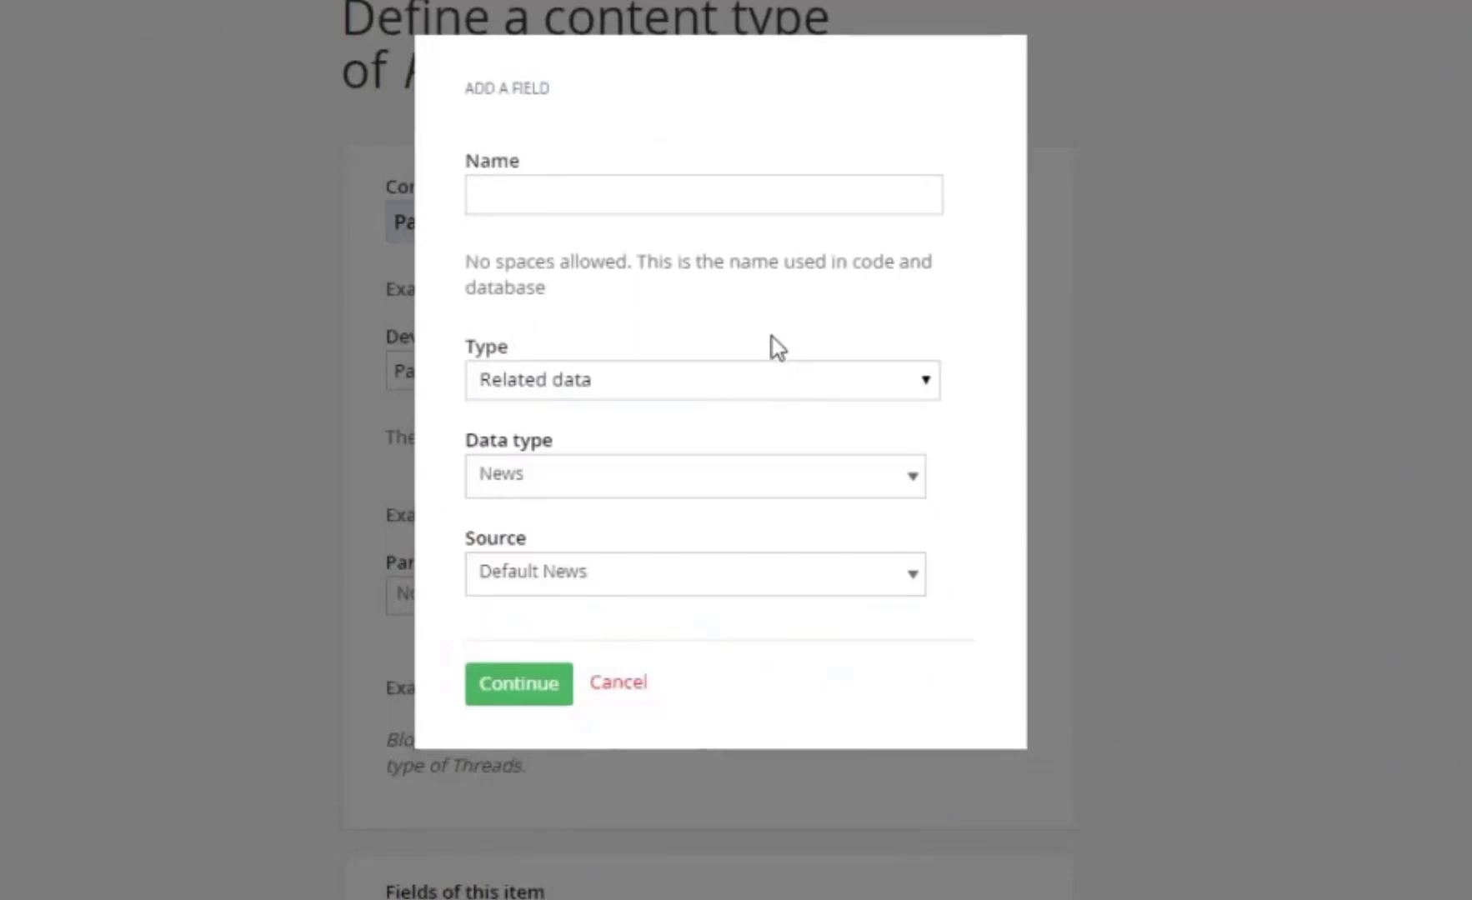
pyautogui.click(851, 481)
pyautogui.scroll(-2, 806, 593)
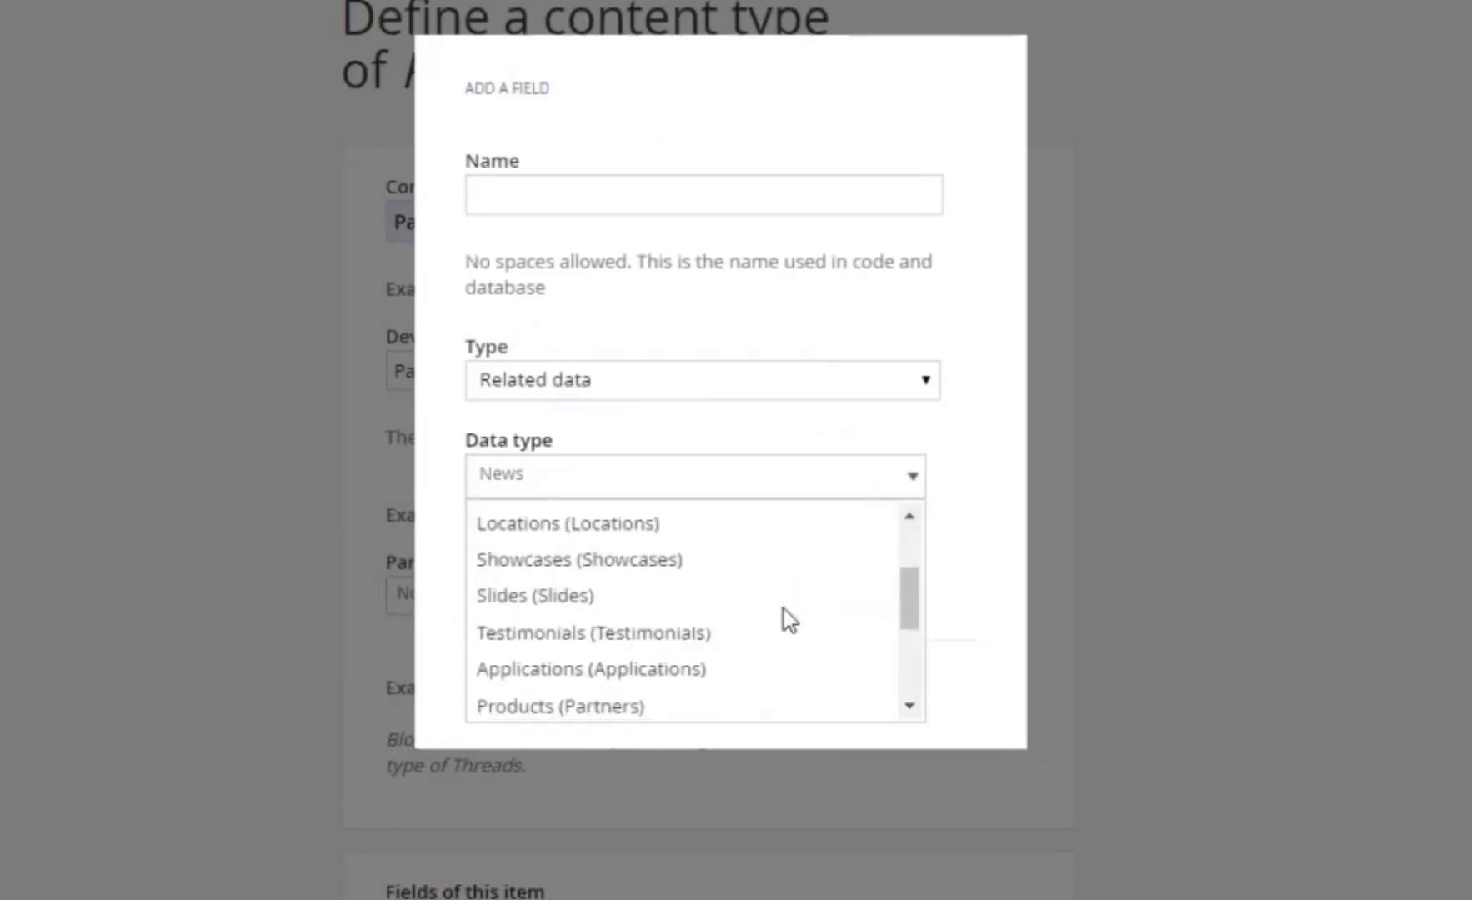
pyautogui.click(698, 717)
pyautogui.click(569, 199)
pyautogui.write('Product')
pyautogui.click(572, 567)
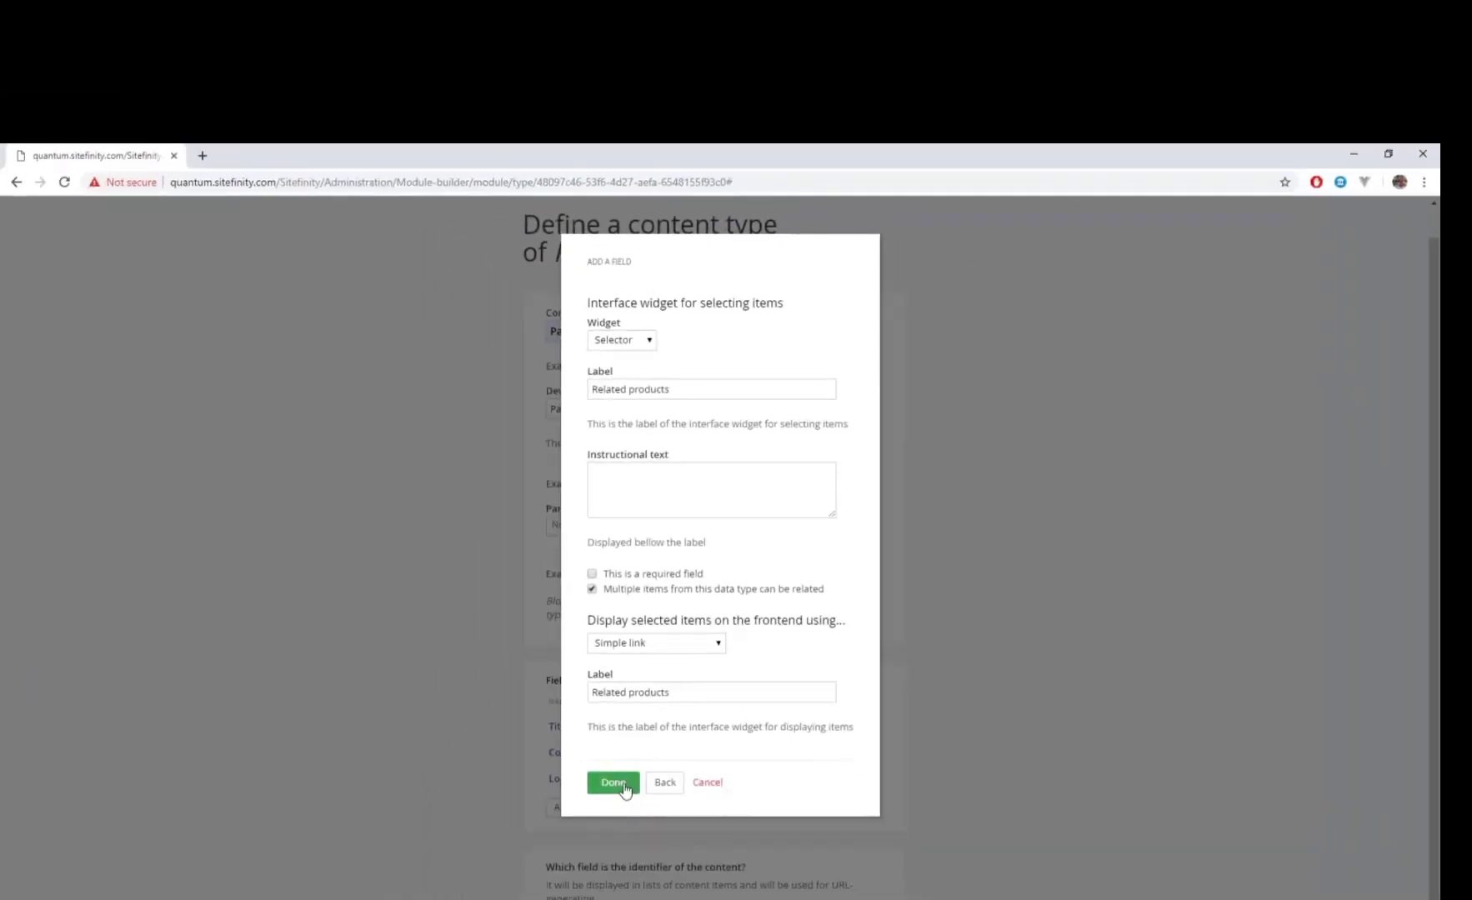
pyautogui.click(628, 785)
pyautogui.scroll(-1, 704, 805)
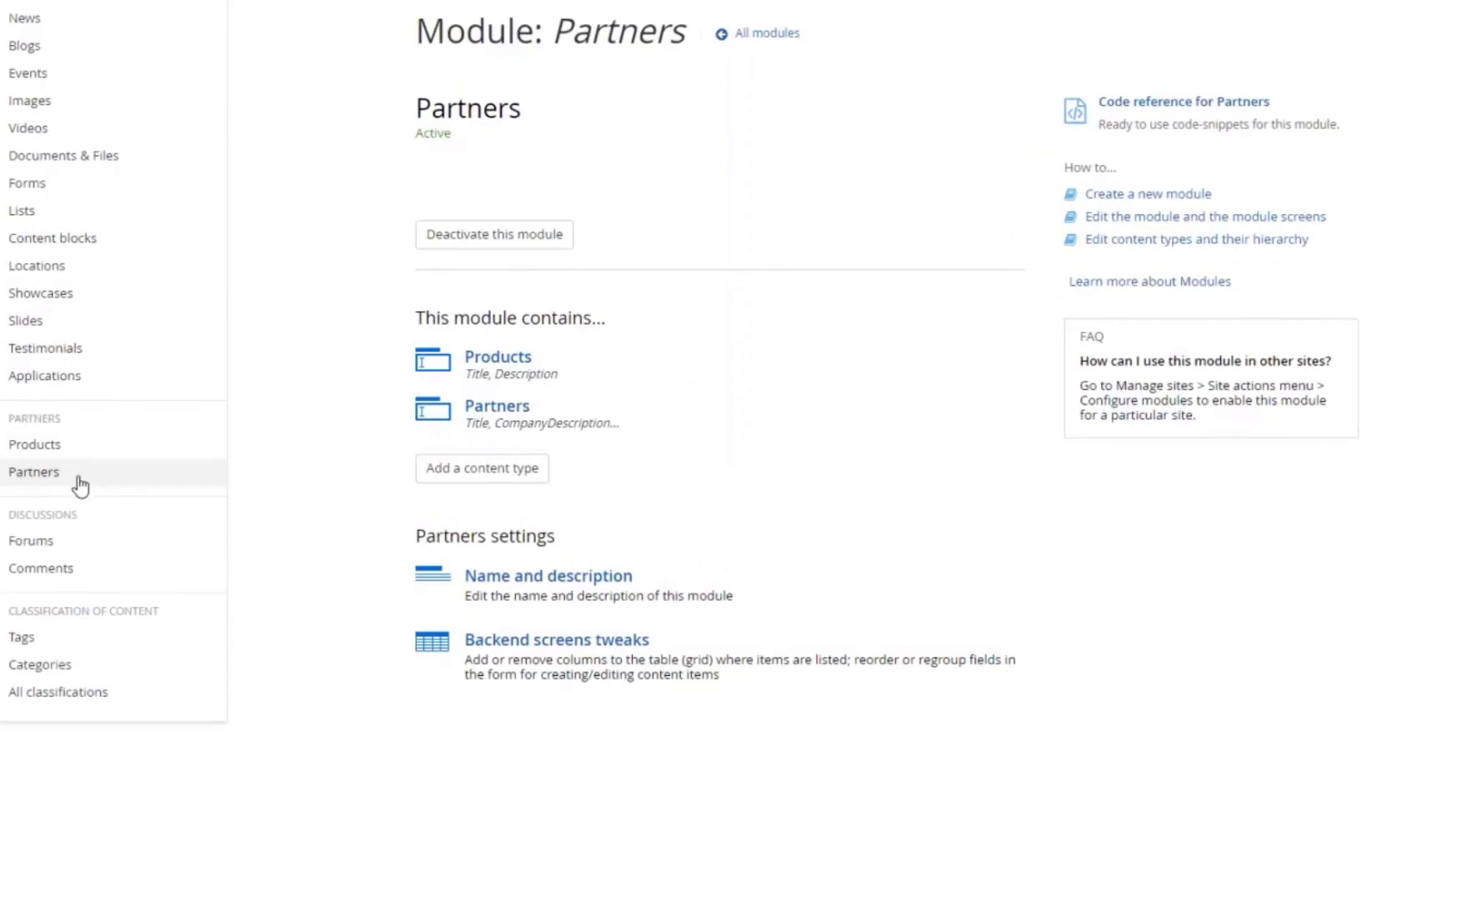
# Create and publish a DEC product with the pasted Digital Experience Cloud paragraph, bullet removed.
pyautogui.click(52, 450)
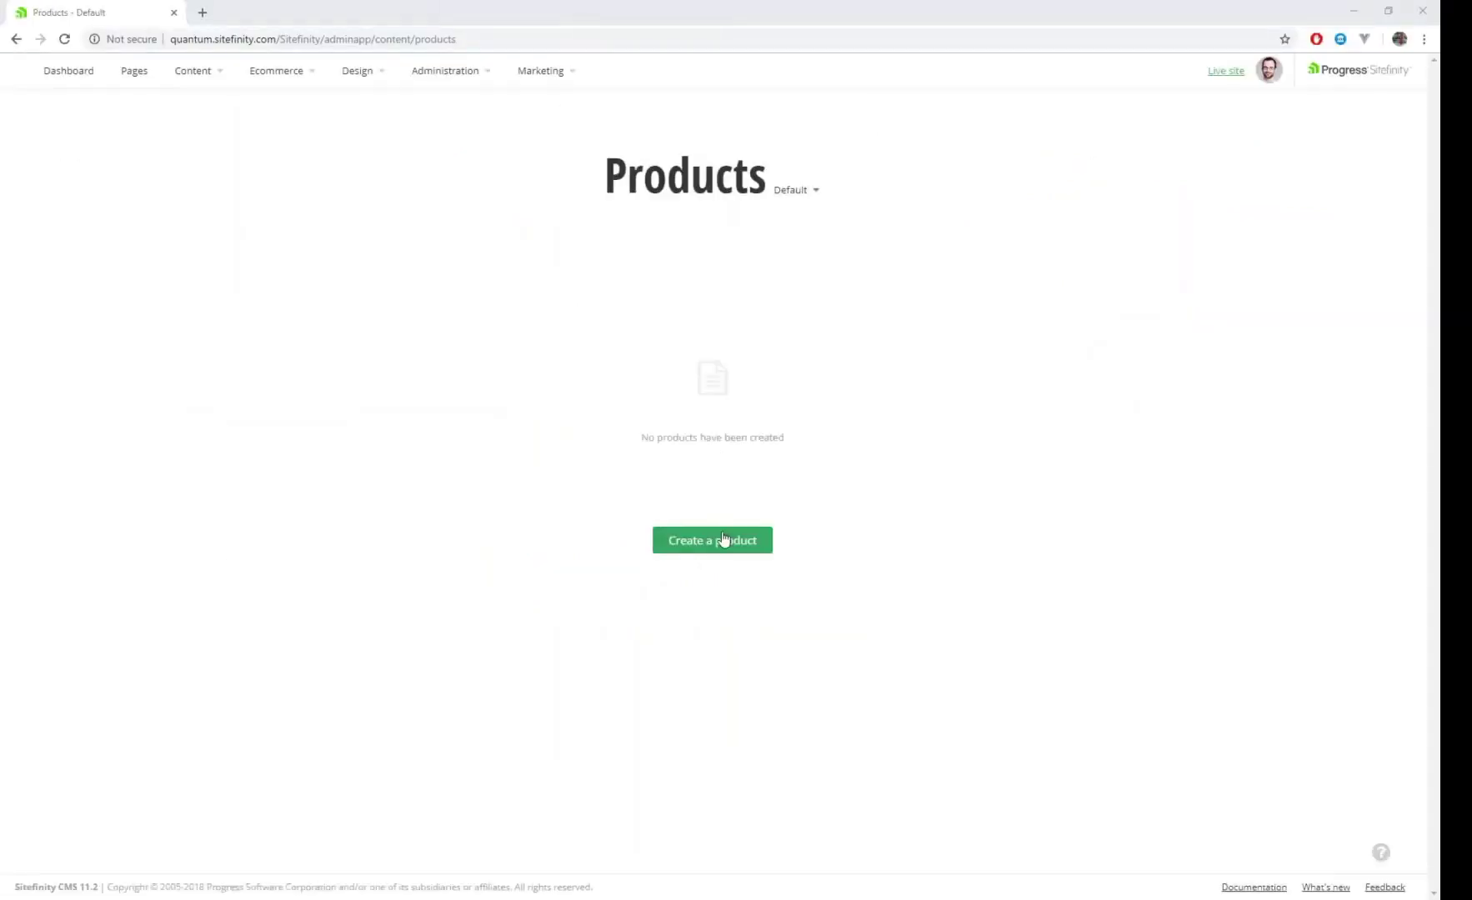
pyautogui.click(717, 540)
pyautogui.write('DEC')
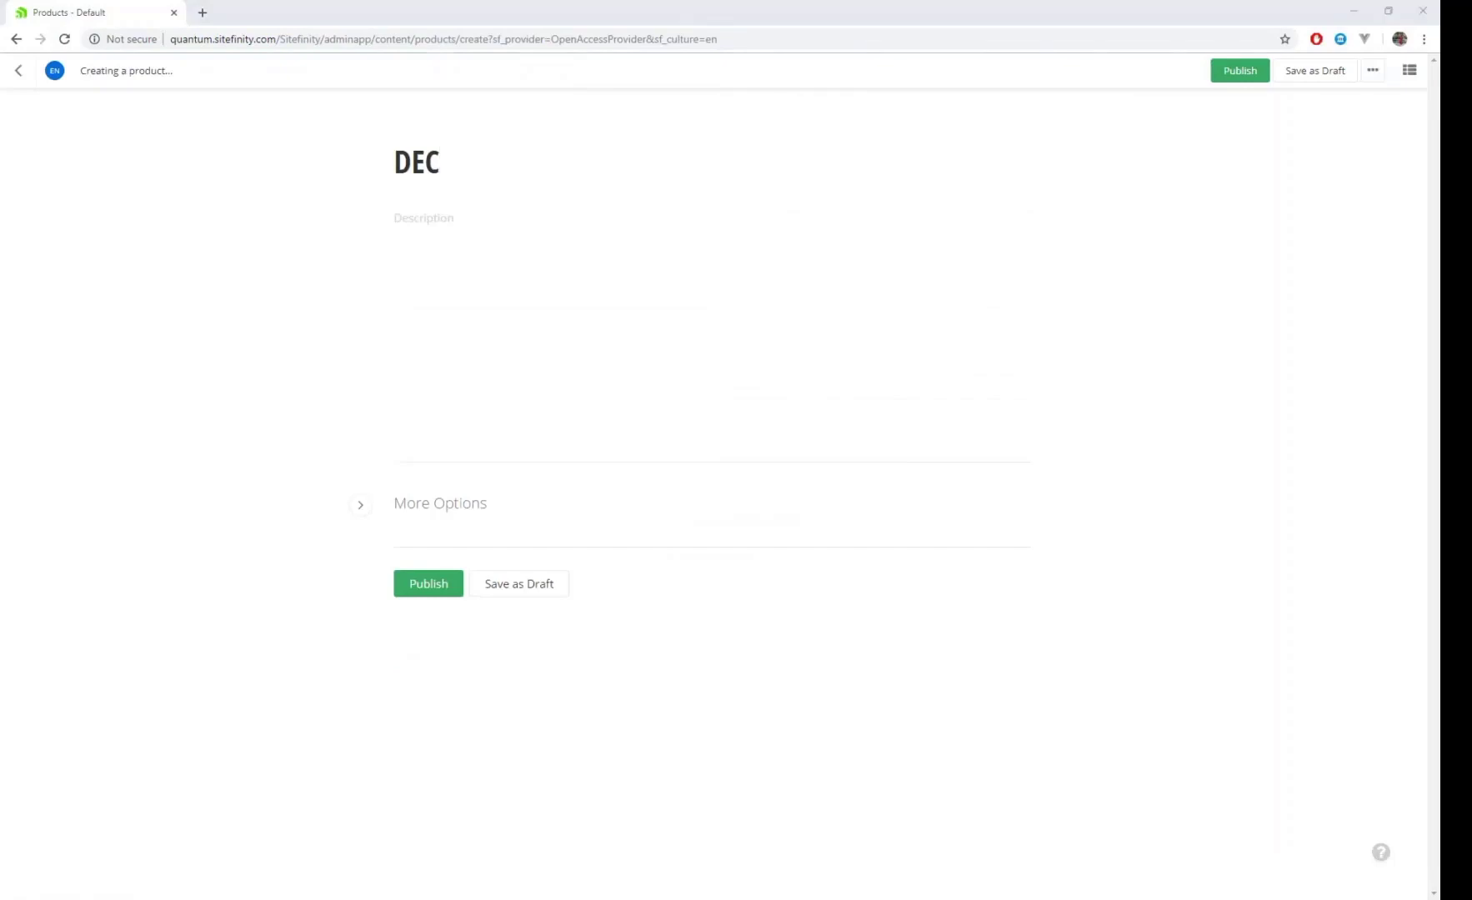
pyautogui.click(657, 266)
pyautogui.write('Progress® Sitefinity™ Digital Experience Cloud (DEC) is the unified marketing command center that enables marketers to drive growth by understanding and optimizing every customer’s individual journey.')
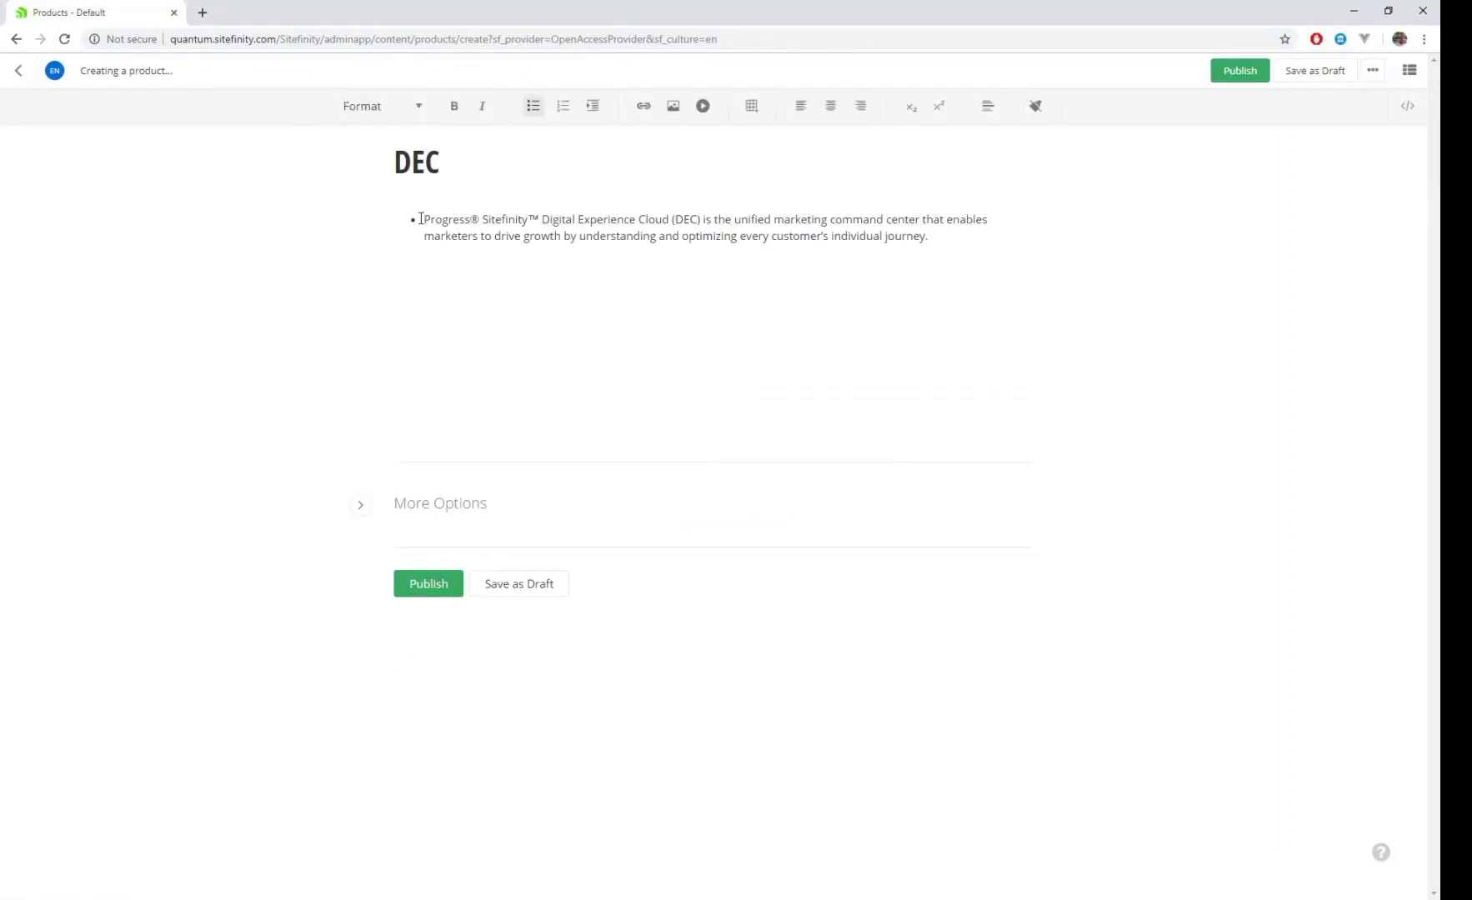
pyautogui.press('BackSpace')
pyautogui.click(428, 585)
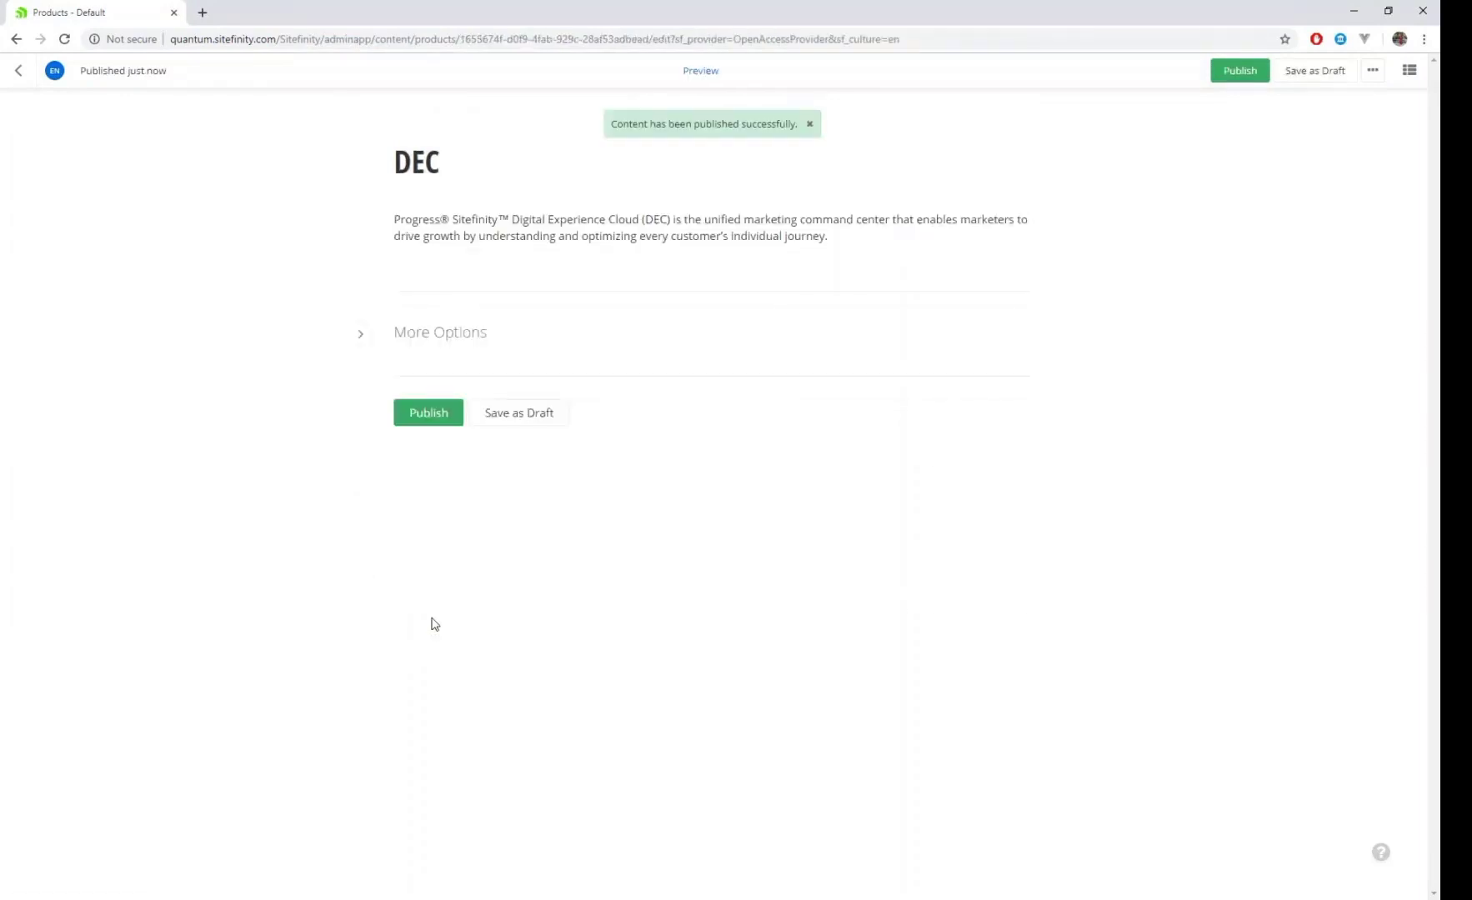
pyautogui.click(25, 73)
# Create a Nativescript product with the pasted description, bullet removed to plain text.
pyautogui.click(1235, 170)
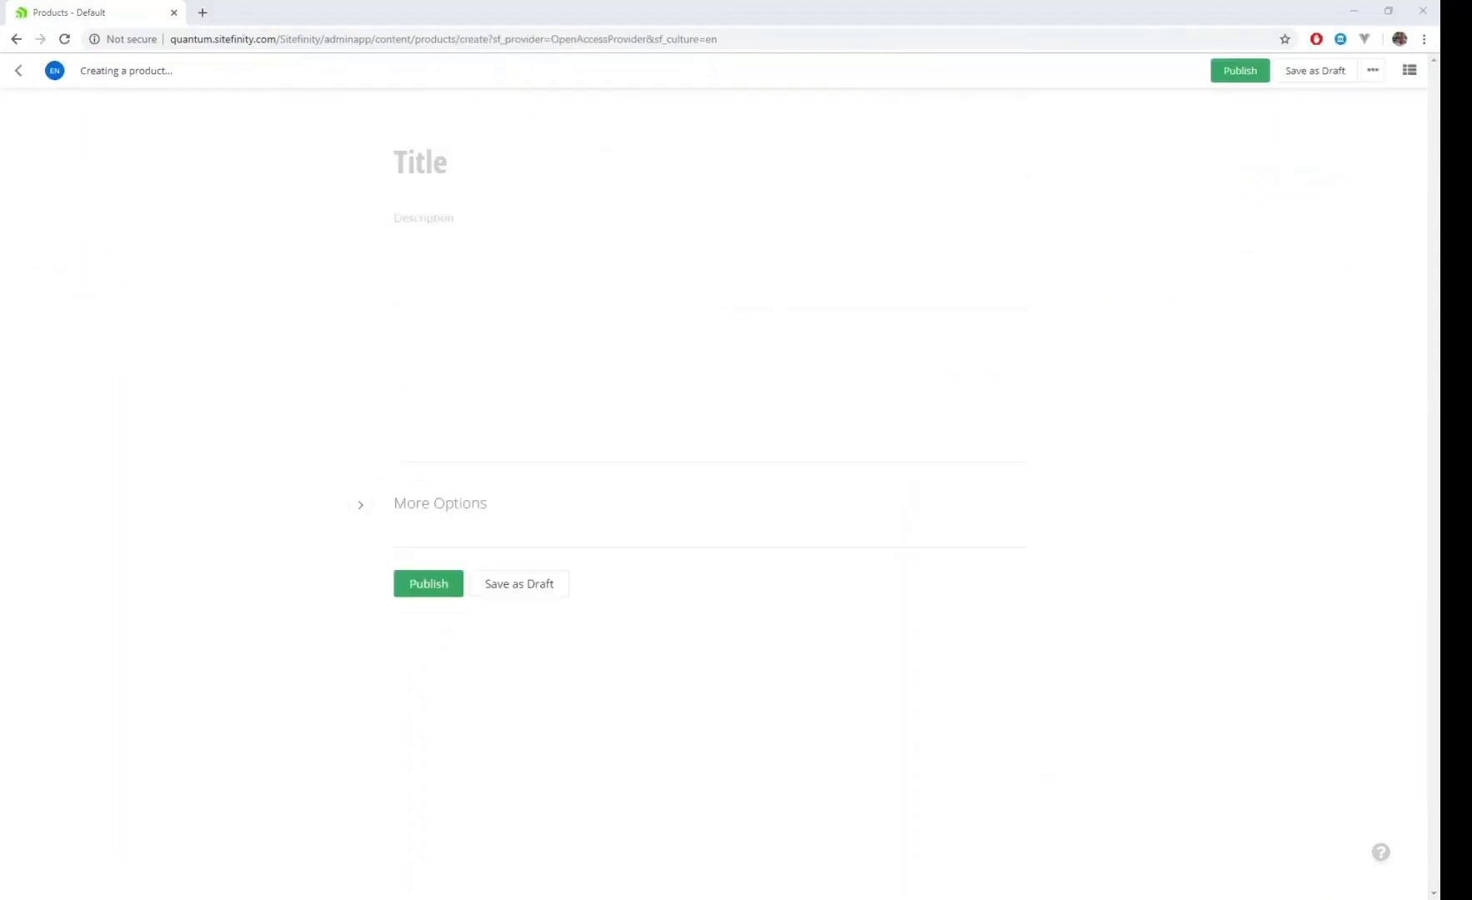
pyautogui.click(531, 153)
pyautogui.write('Nativescript')
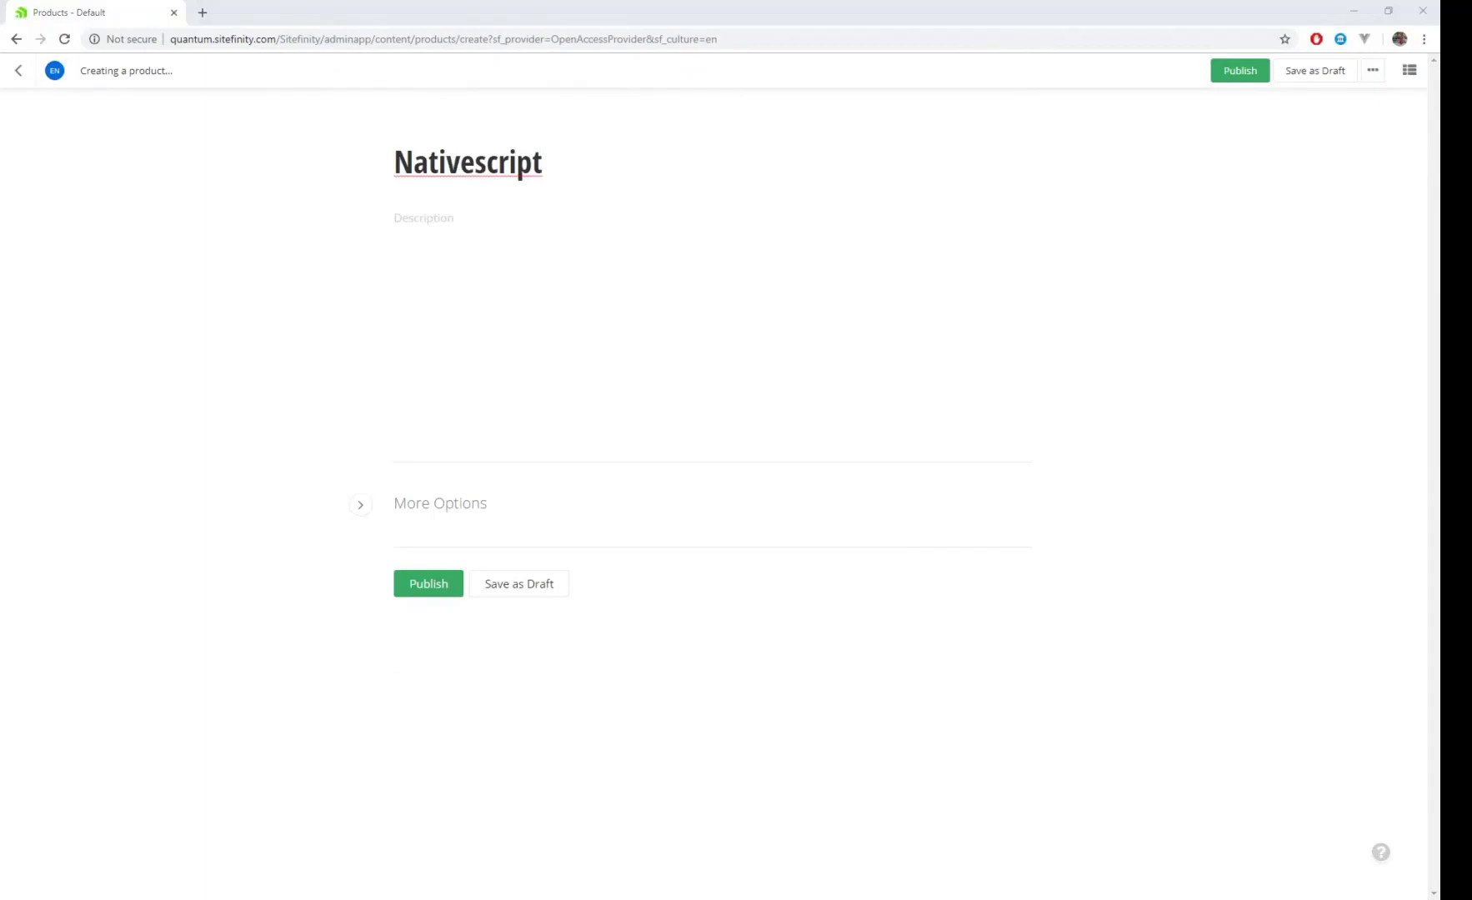
pyautogui.click(444, 223)
pyautogui.write('NativeScript is an open-source framework to develop apps on the Apple iOS and Android platforms. NativeScript apps are built using JavaScript, or by using any language that transpiles to JavaScript, such as TypeScript.')
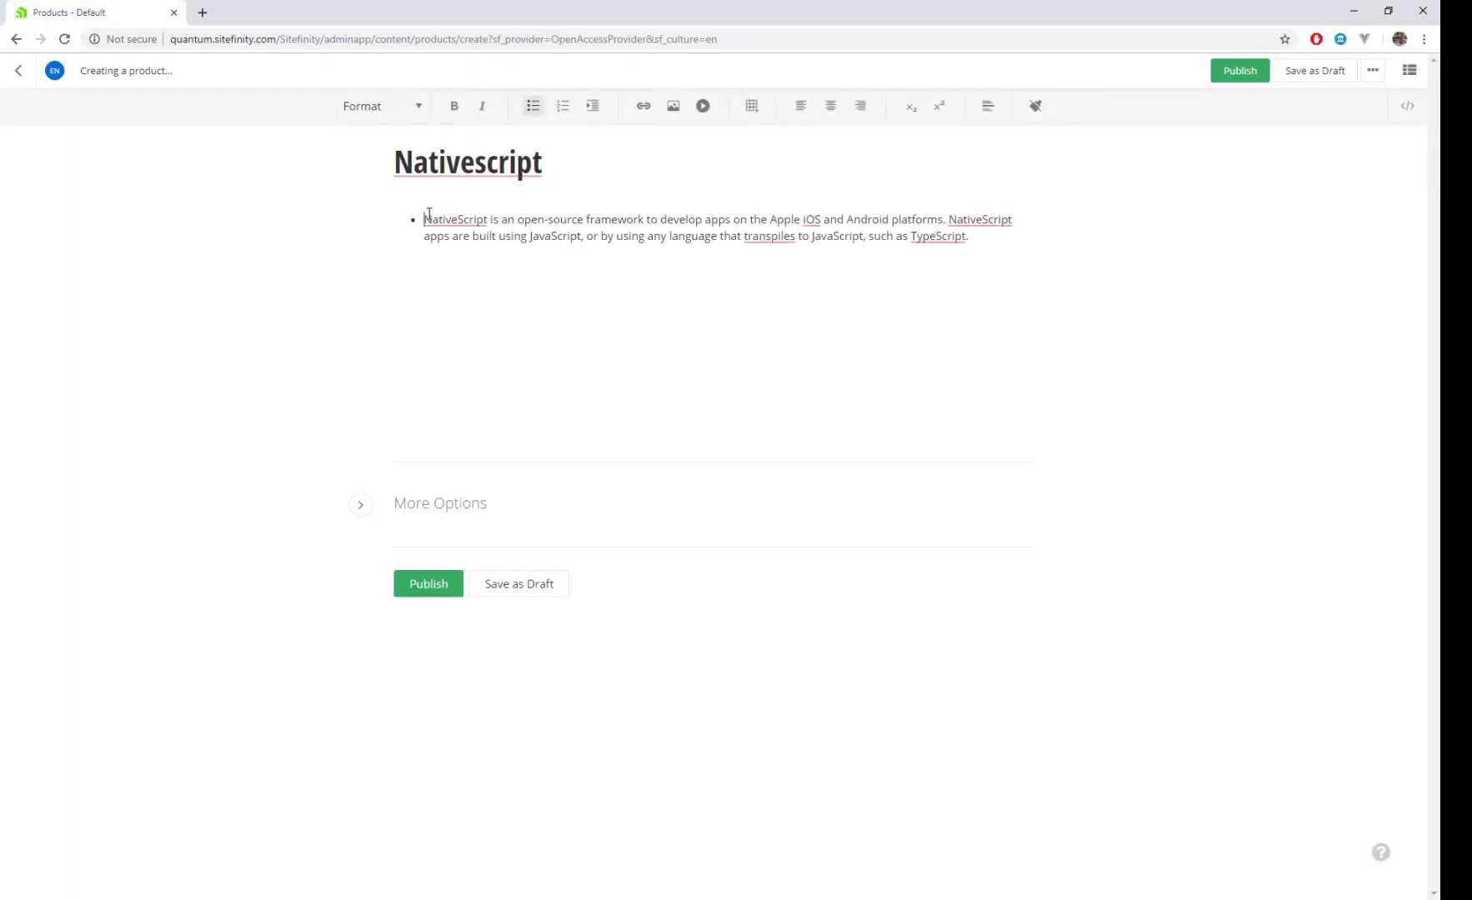
pyautogui.press('BackSpace')
# Publish Nativescript so the product list shows it alongside DEC.
pyautogui.click(421, 584)
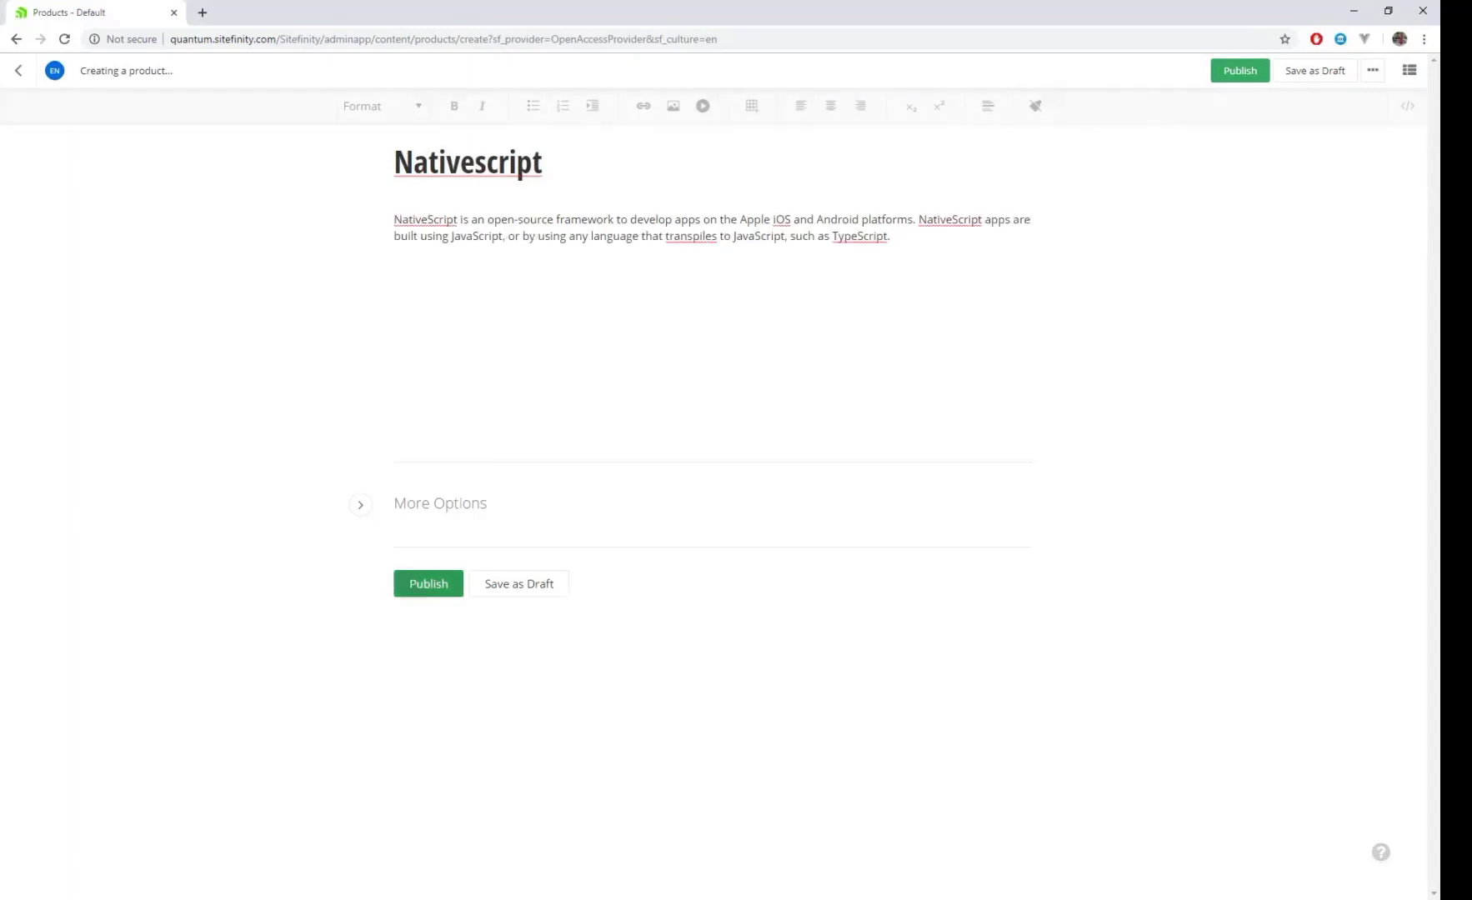
pyautogui.click(19, 72)
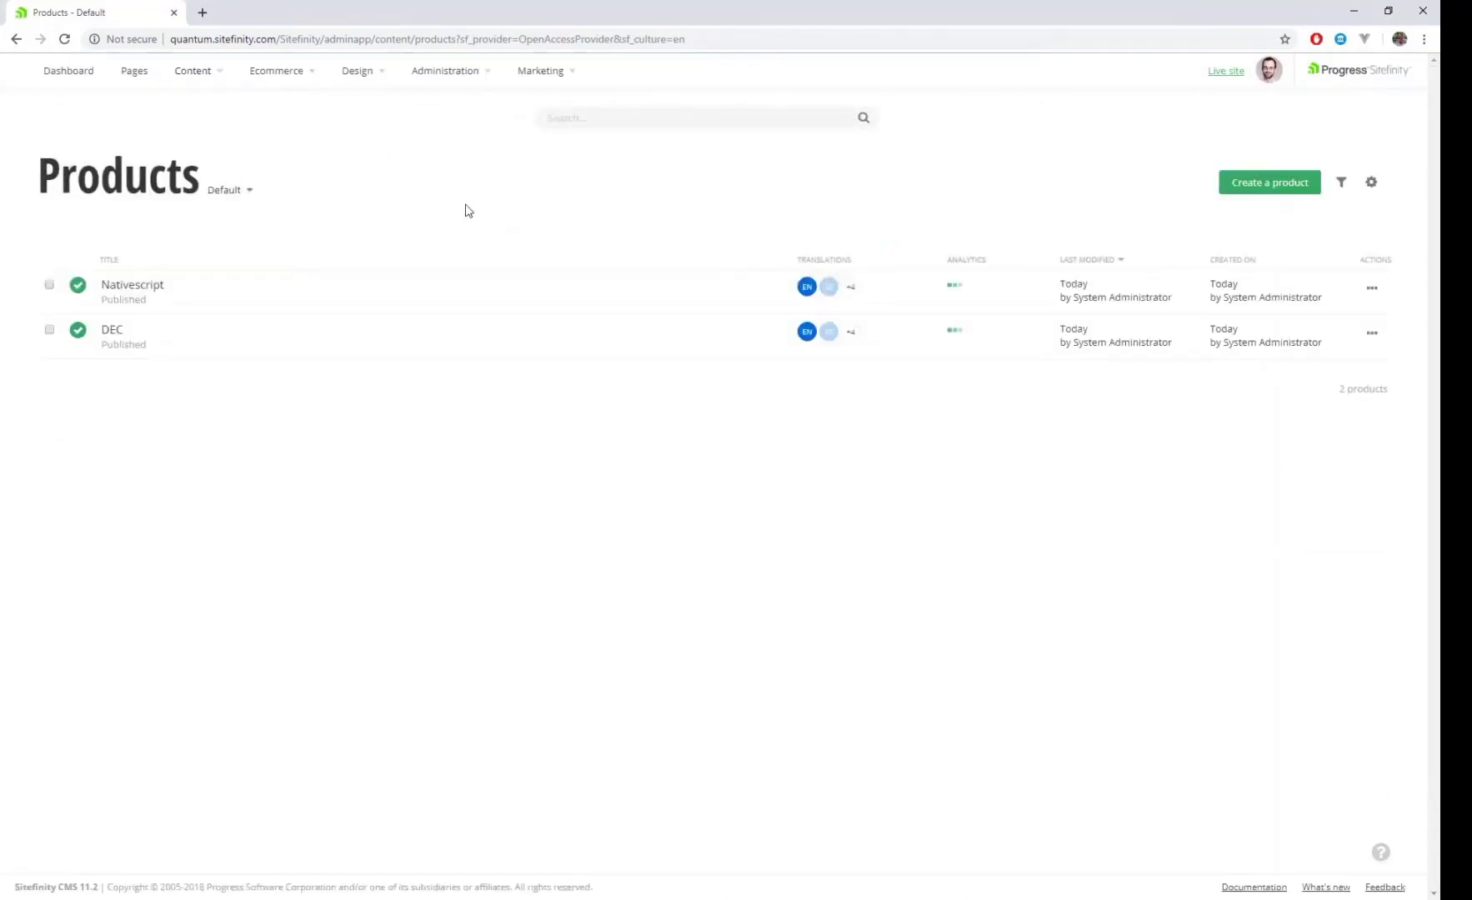
# Start a new Microsoft Corporation partner in the Partners list with the pasted description.
pyautogui.click(197, 72)
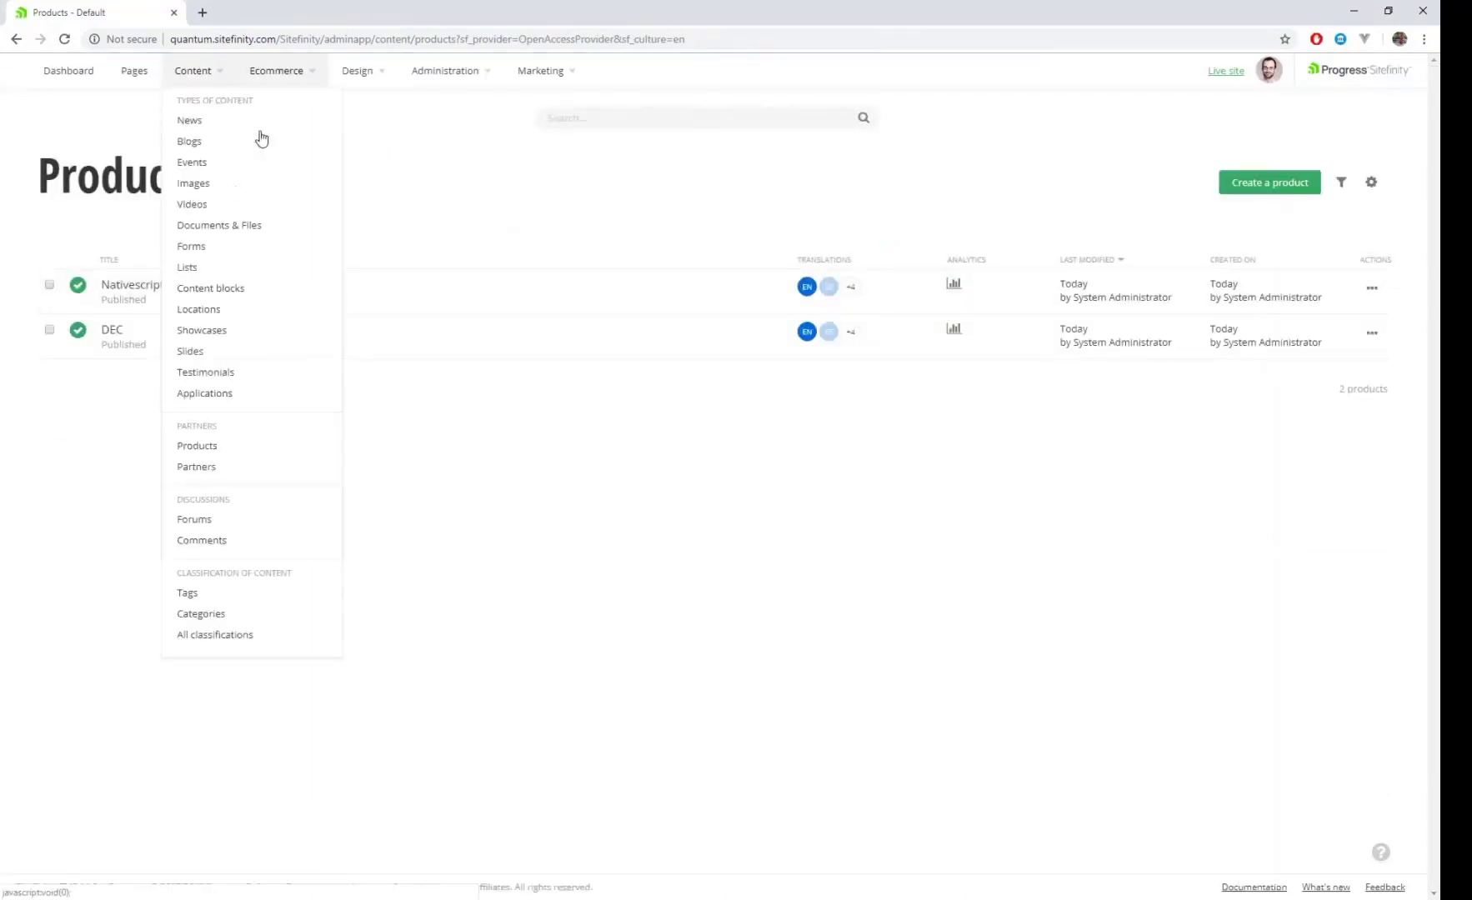
pyautogui.click(196, 466)
pyautogui.click(762, 539)
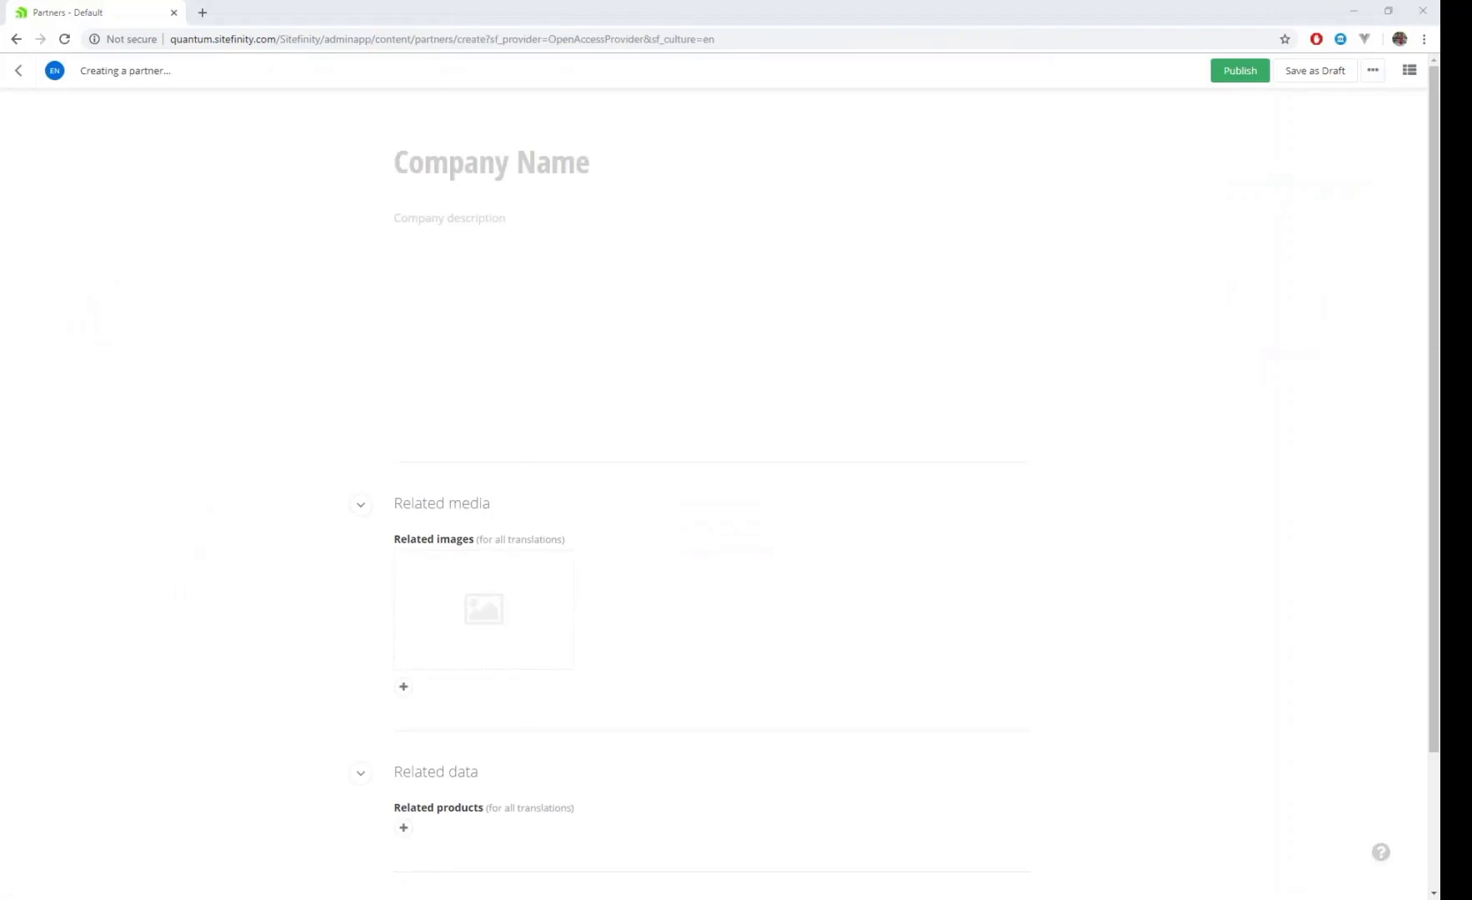
pyautogui.write('Microsoft Corporation')
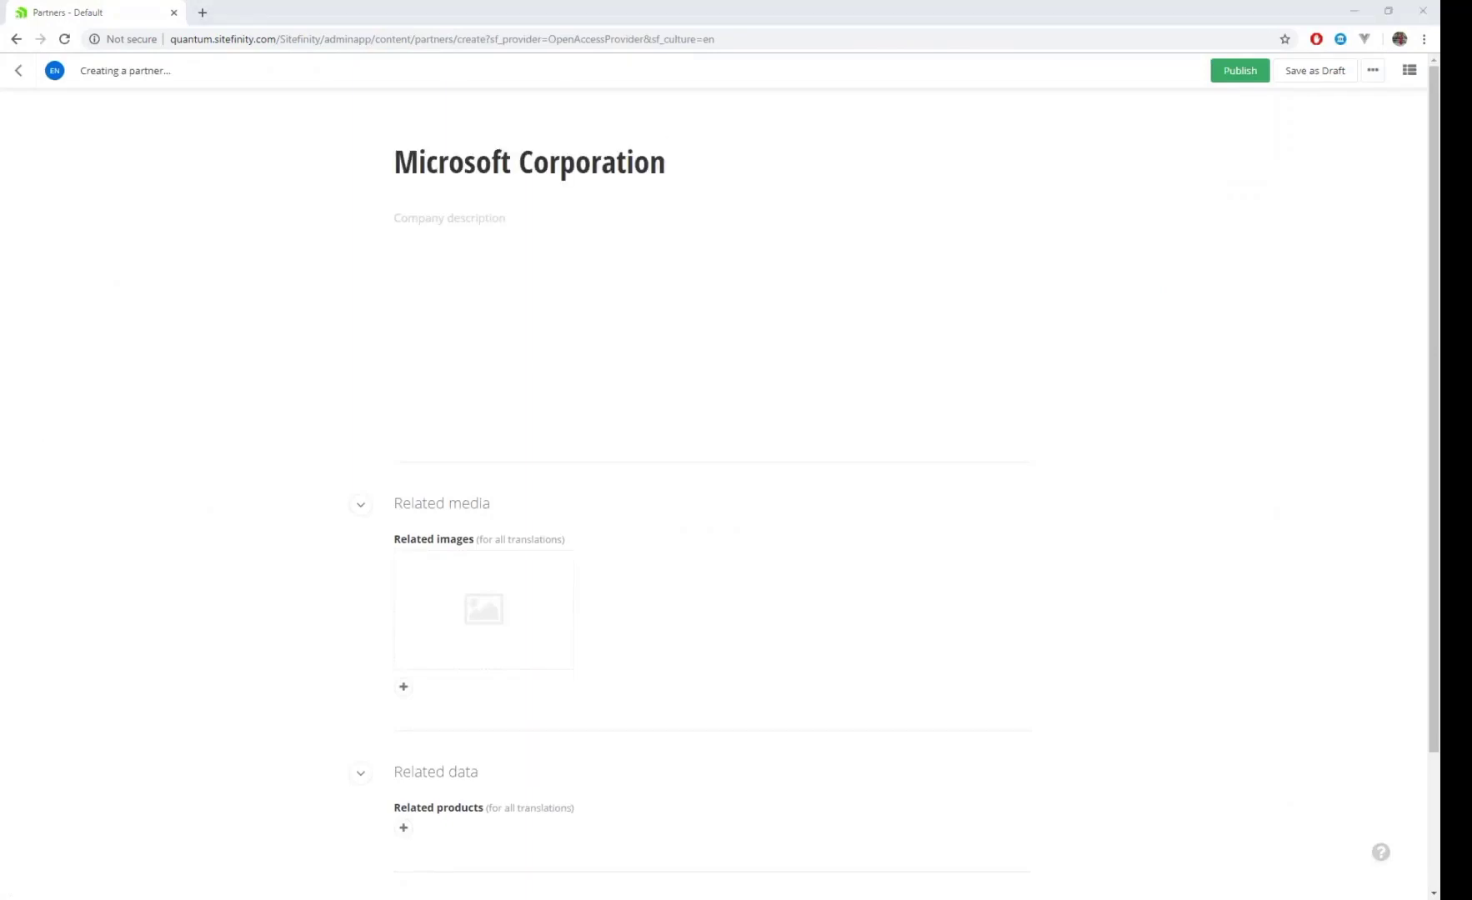
pyautogui.click(476, 286)
pyautogui.write('Microsoft Corporation is an American multinational technology company with headquarters in Redmond, Washington. It develops, manufactures, licenses, supports and sells computer software, consumer electronics, personal computers, and related services. Microsoft Azure is a cloud computing for building, testing, deploying, and managing applications and services through Microsoft-managed data centers.')
# Upload Azure-550x310.jpg as the partner's related image.
pyautogui.click(403, 686)
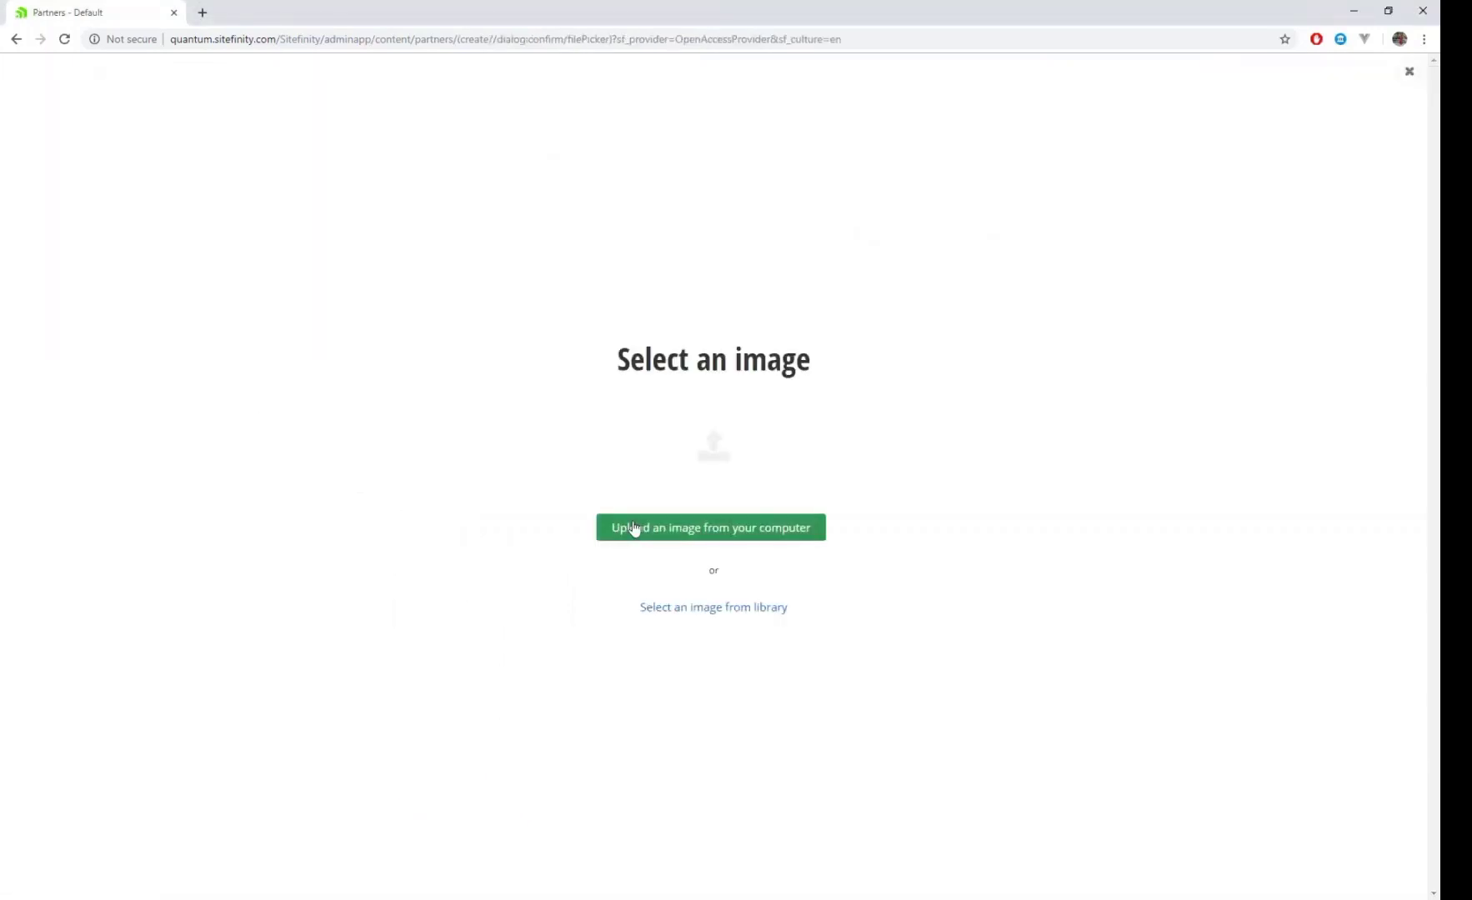
pyautogui.click(601, 535)
pyautogui.click(681, 233)
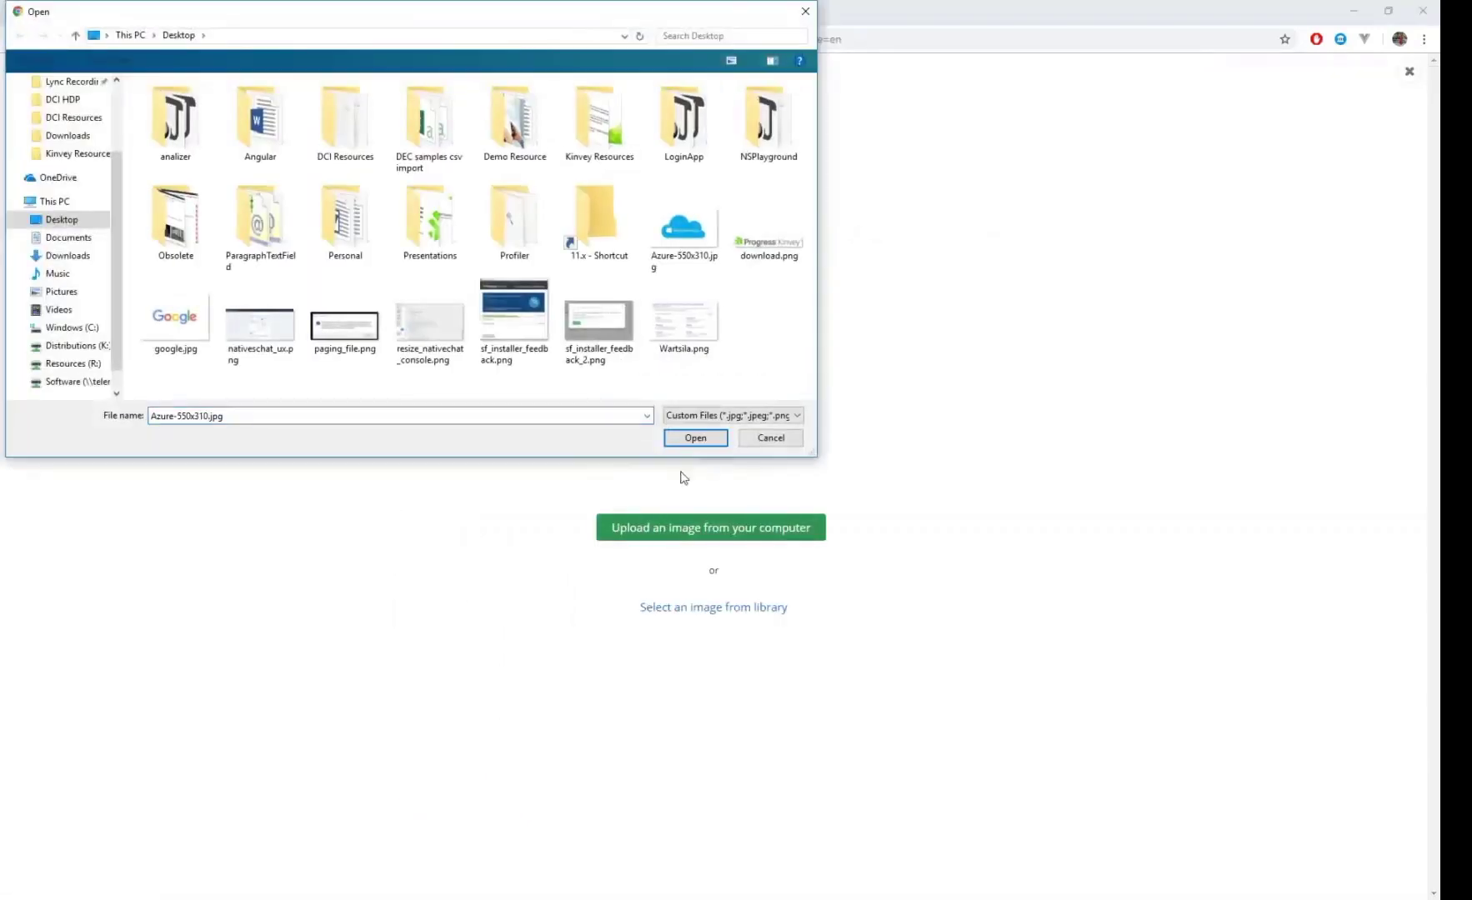
pyautogui.click(693, 437)
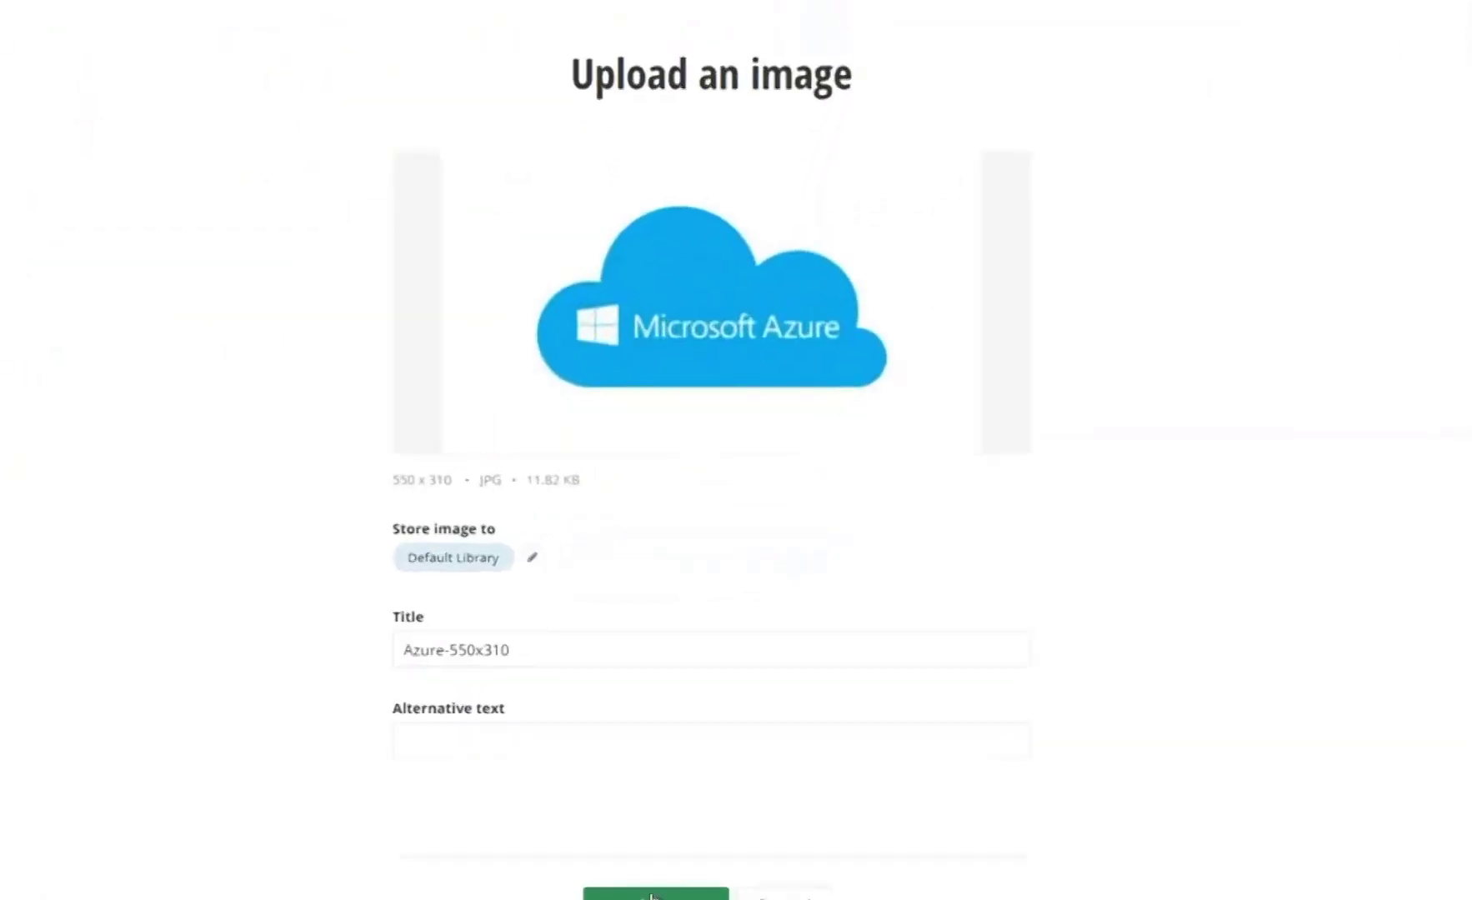
pyautogui.click(670, 796)
pyautogui.scroll(-2, 518, 876)
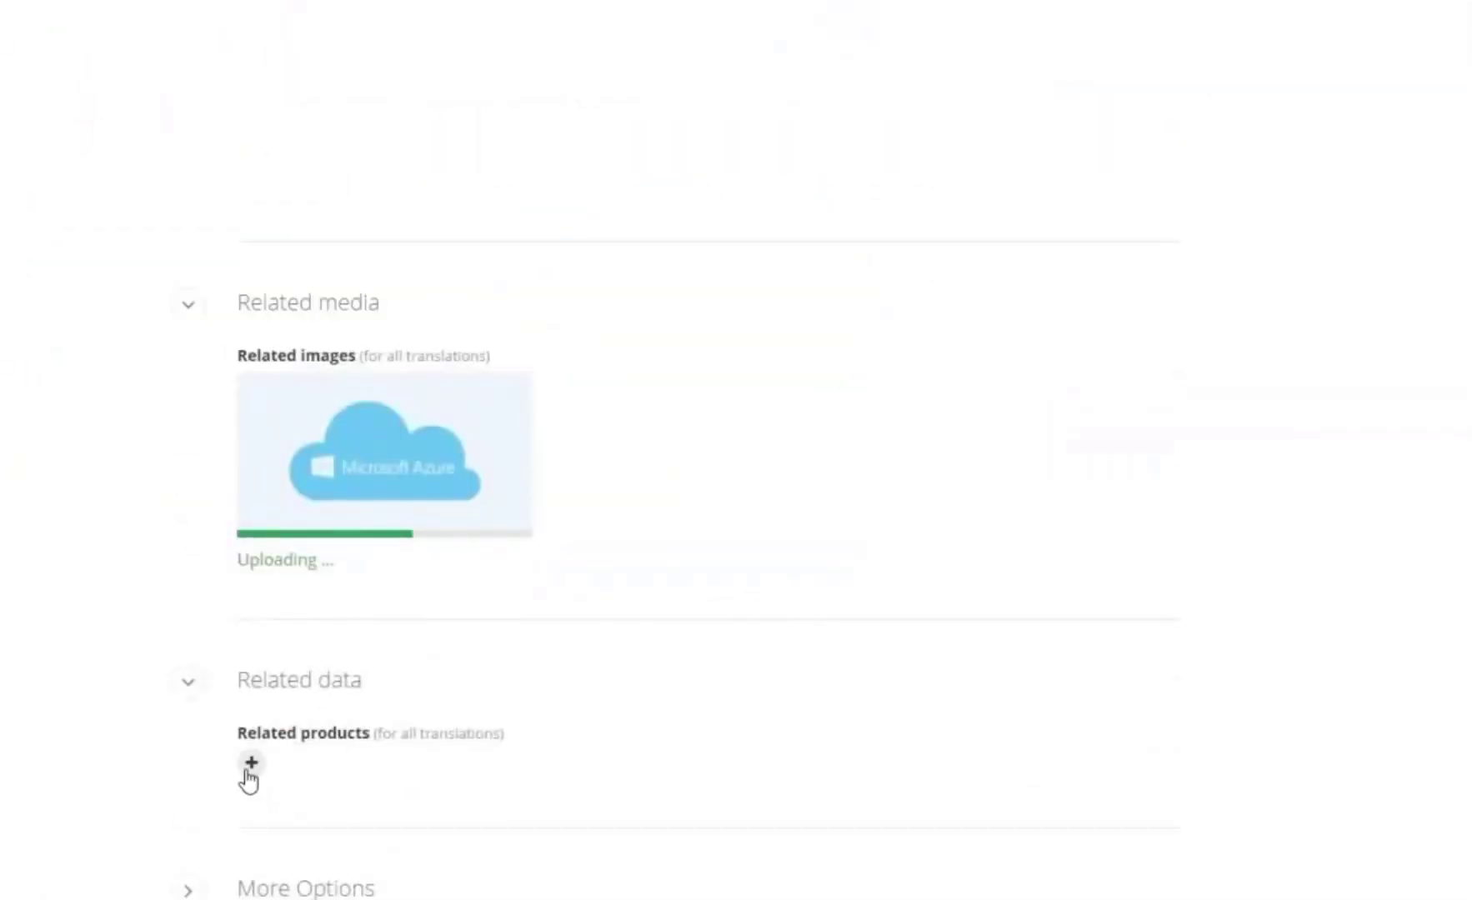
# Relate the DEC product to the Microsoft Corporation partner.
pyautogui.click(192, 601)
pyautogui.click(320, 749)
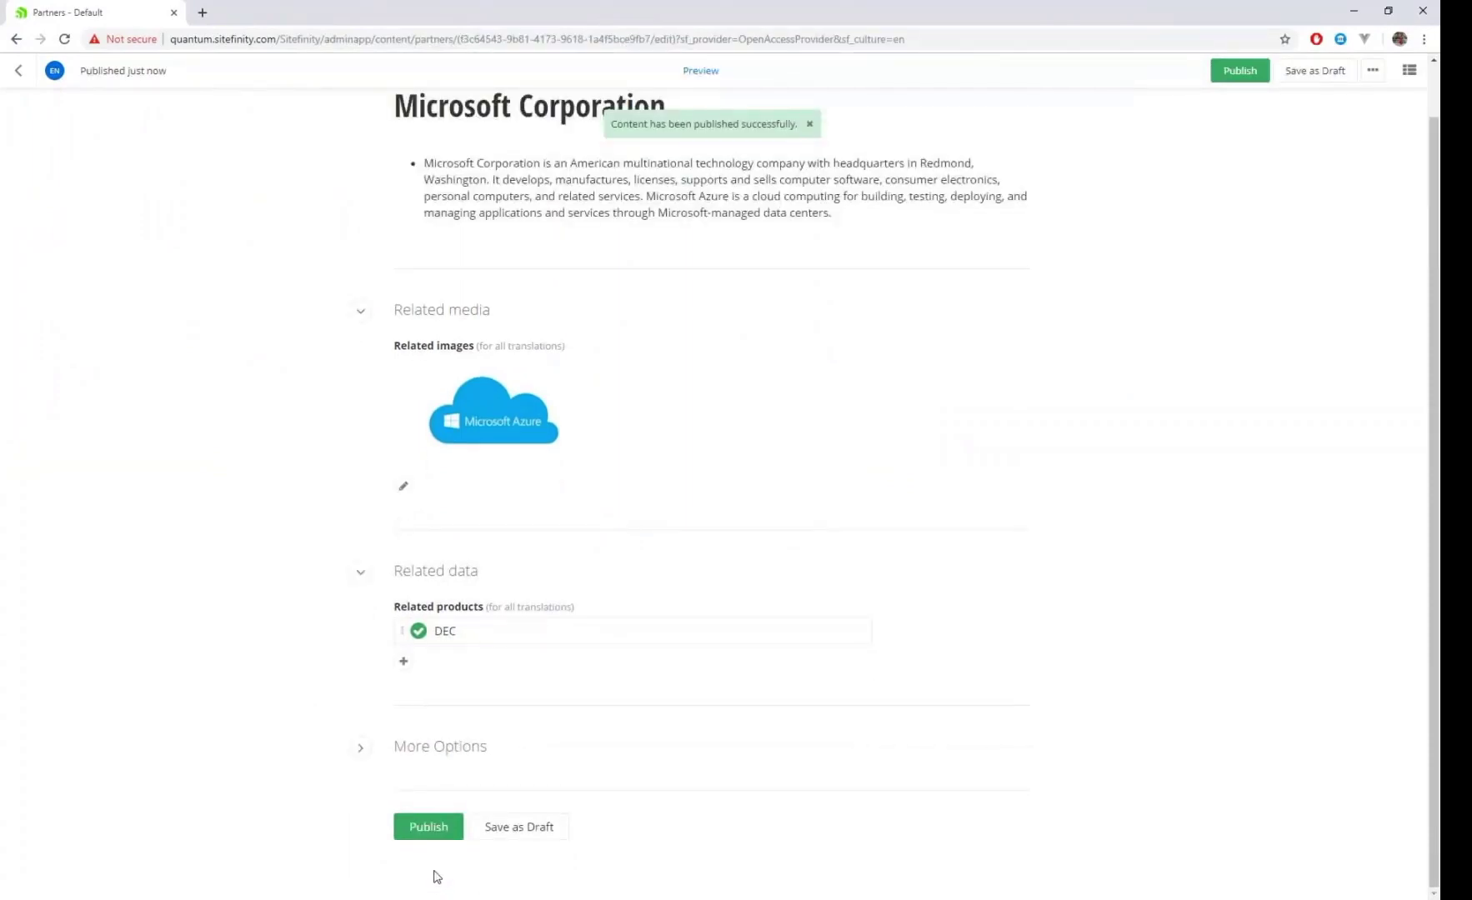
# Begin the Google LLC partner with its pasted company description.
pyautogui.click(21, 71)
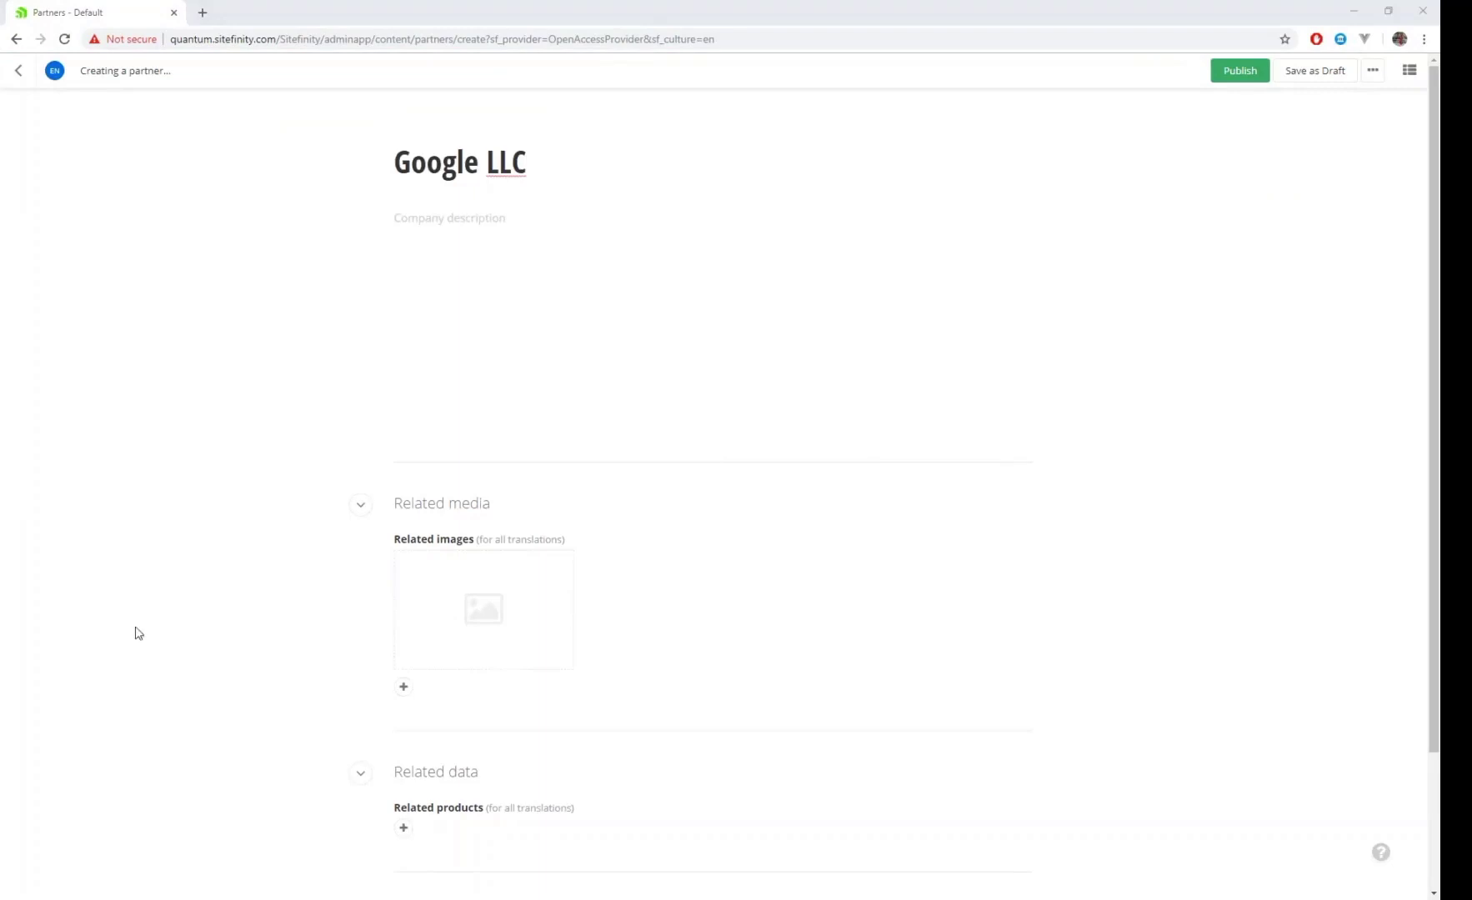
pyautogui.click(743, 306)
pyautogui.write('Google LLC is an American multinational technology company that specializes in Internet-related services and products, which include online advertising technologies, search engine, cloud computing, software, and hardware. It is considered one of the Big Four technology companies, alongside Amazon, Apple and Facebook.')
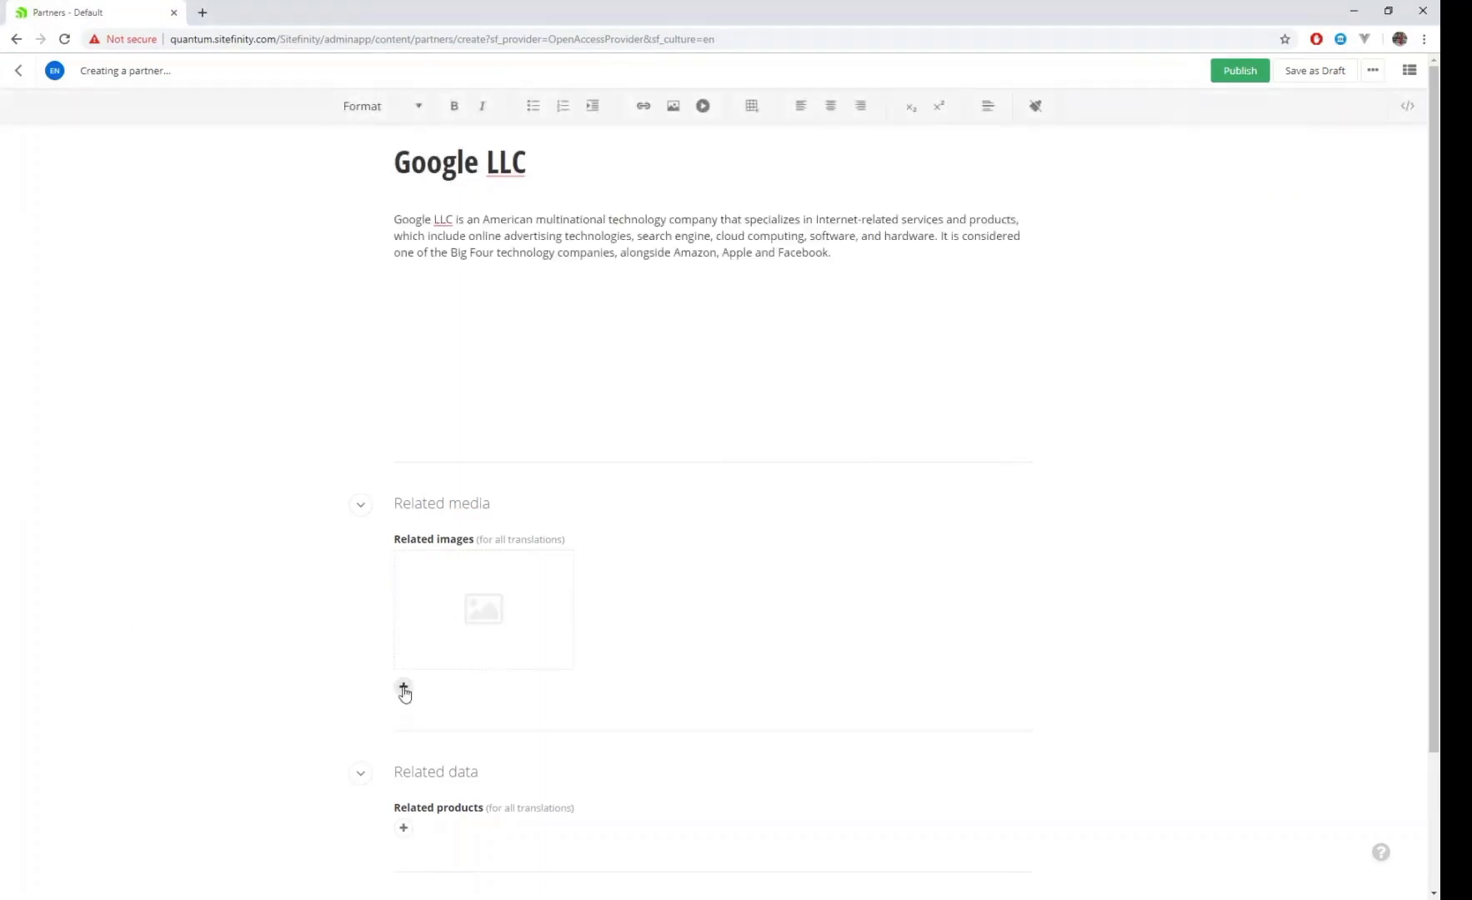
# Upload google.jpg as the partner's related image.
pyautogui.click(403, 693)
pyautogui.click(664, 529)
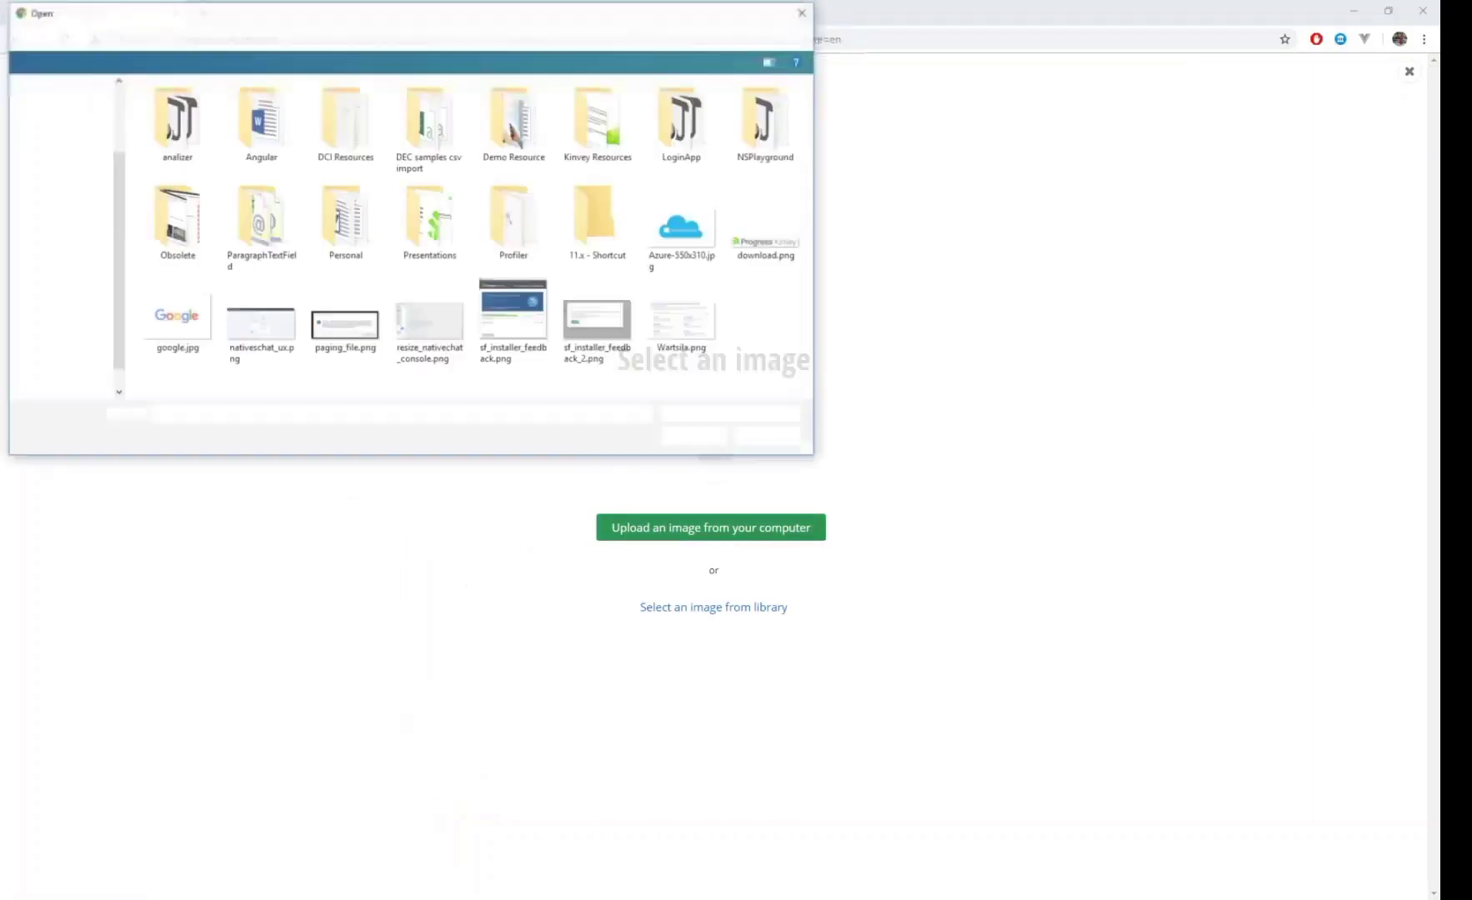
pyautogui.click(175, 318)
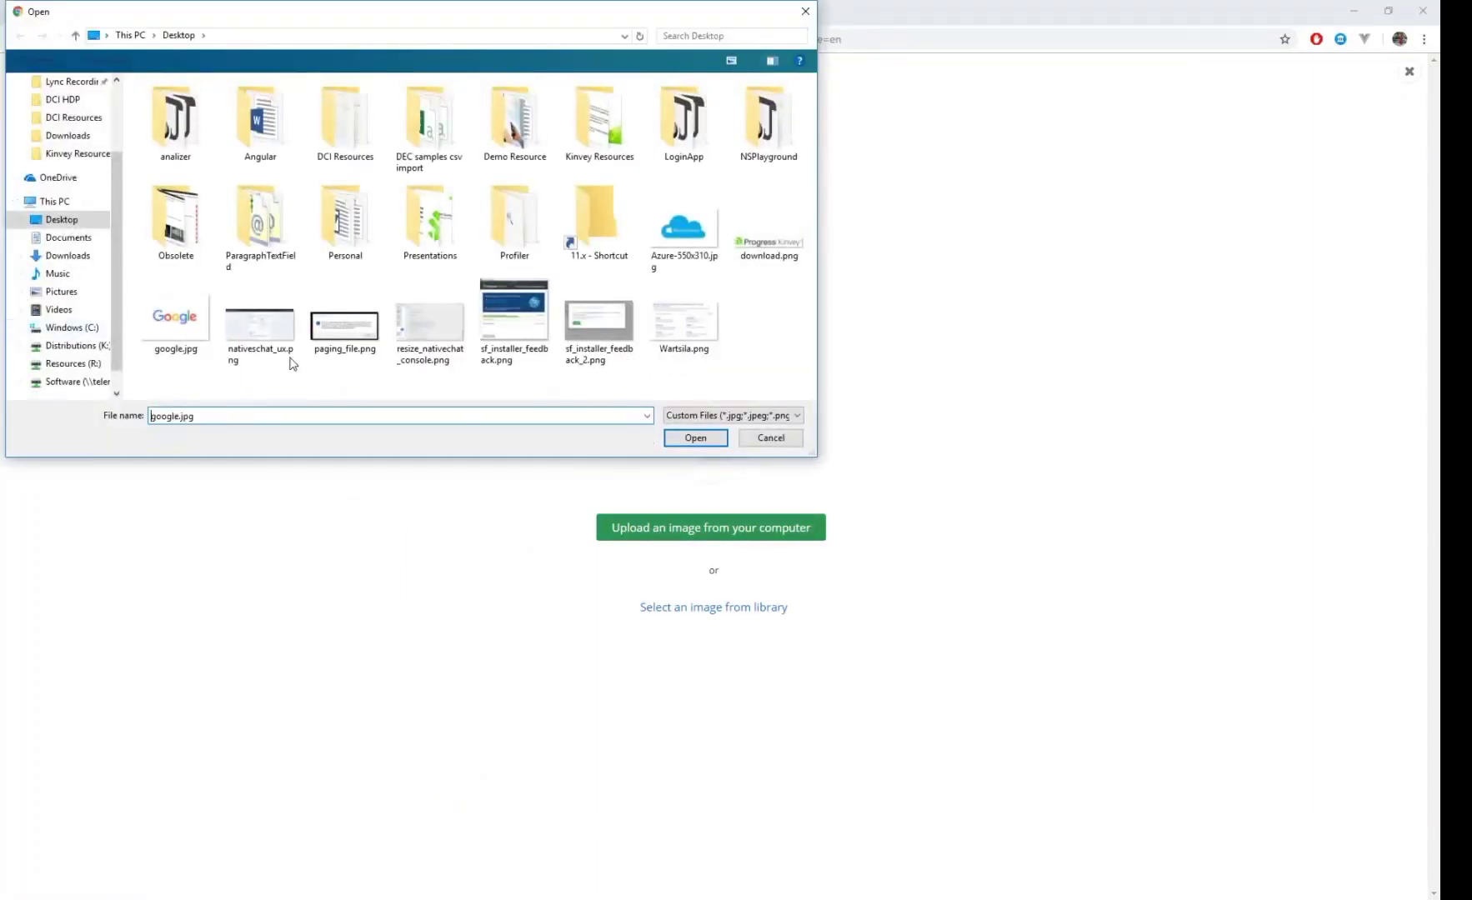
pyautogui.click(691, 442)
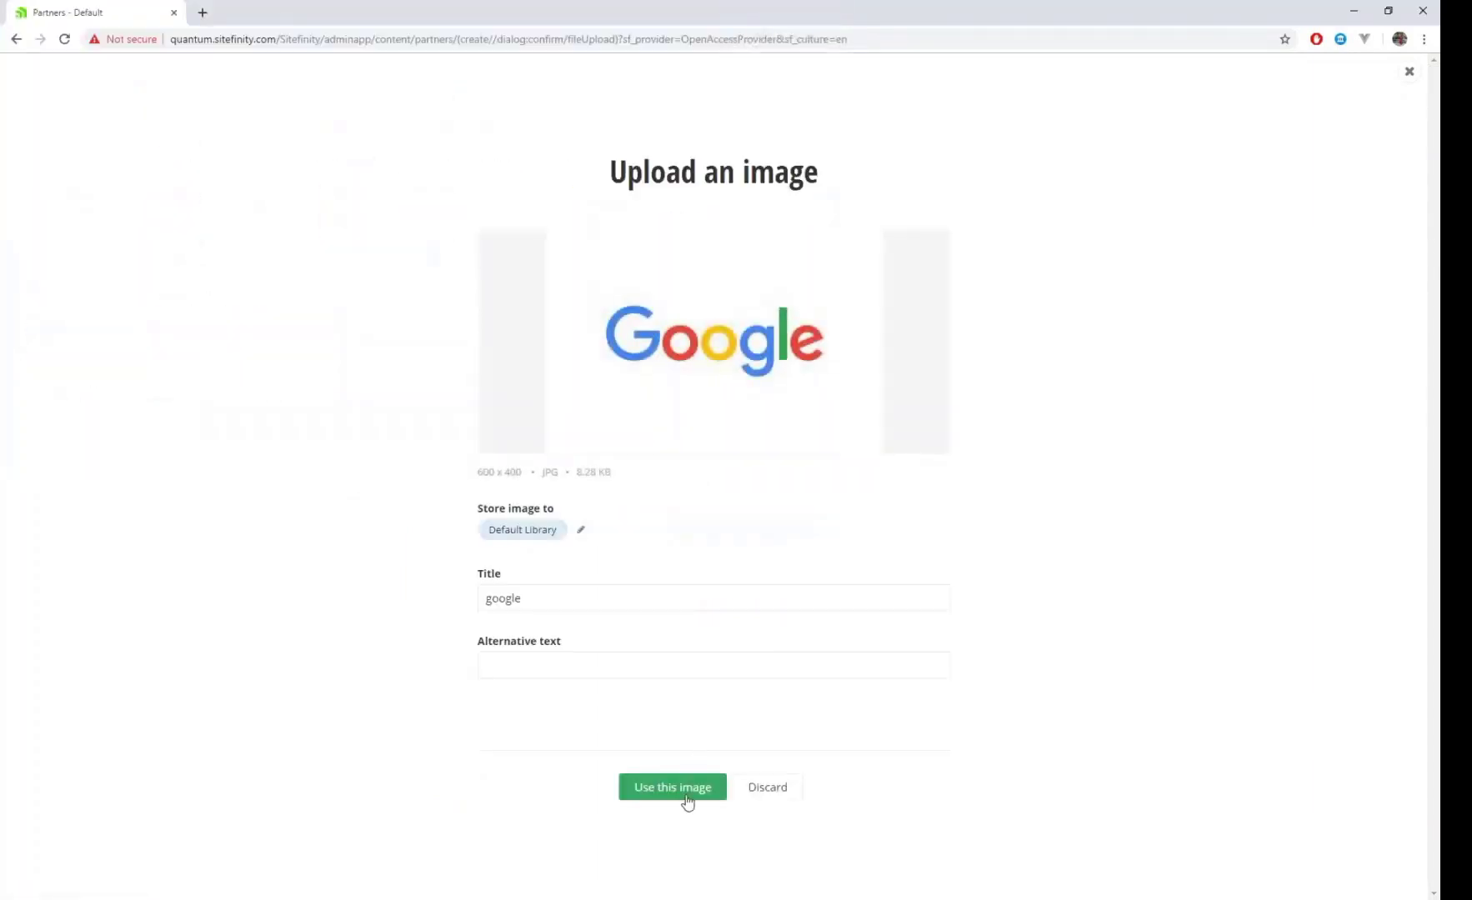
pyautogui.click(687, 790)
pyautogui.scroll(-2, 448, 766)
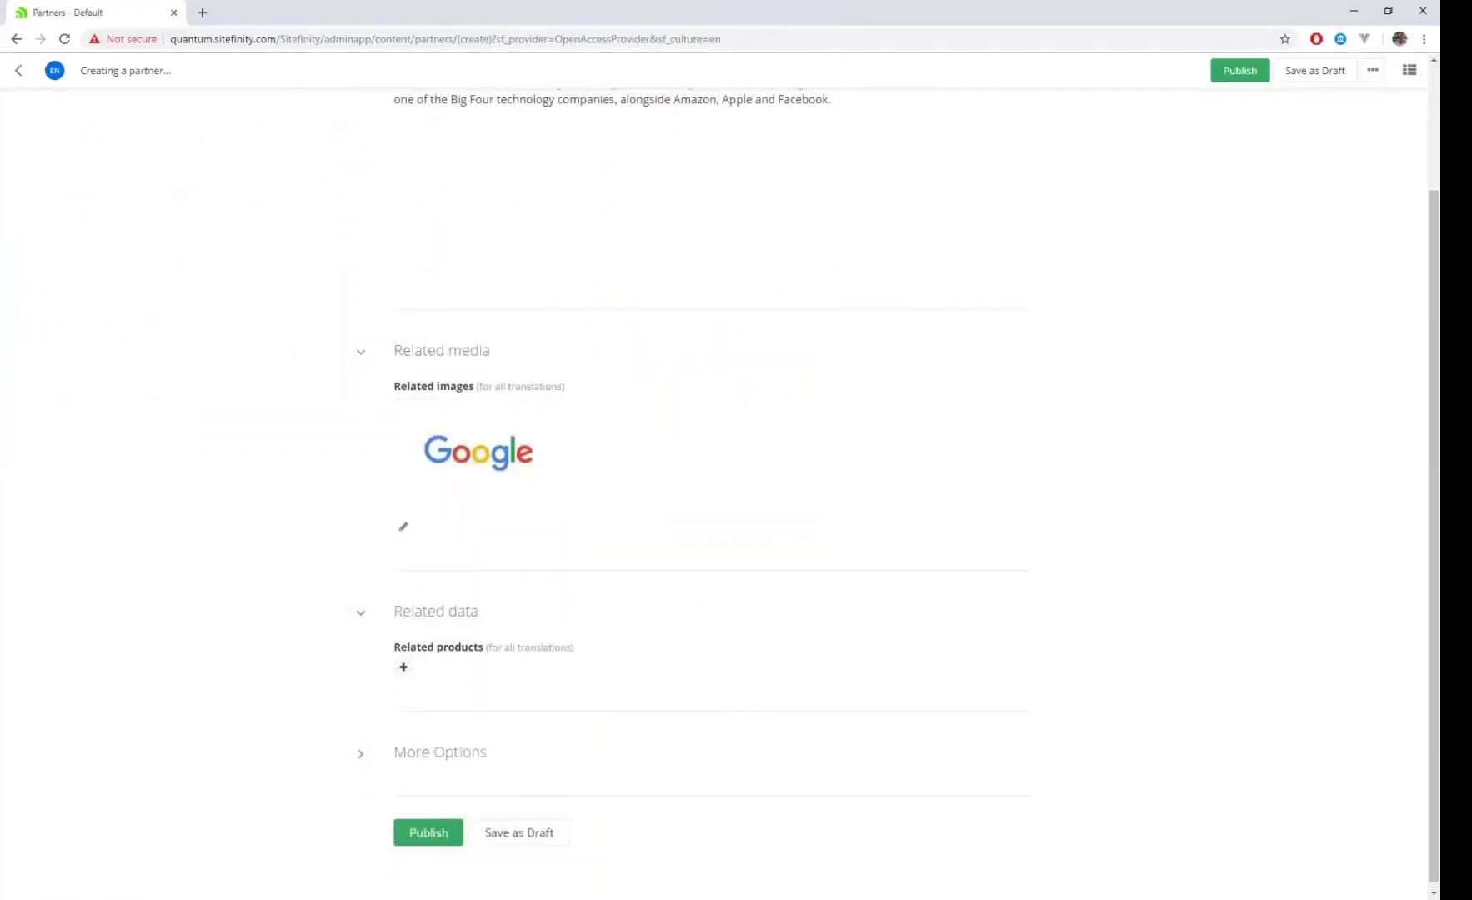
# Relate the Nativescript product and publish Google LLC, listing both partners.
pyautogui.click(403, 668)
pyautogui.click(455, 726)
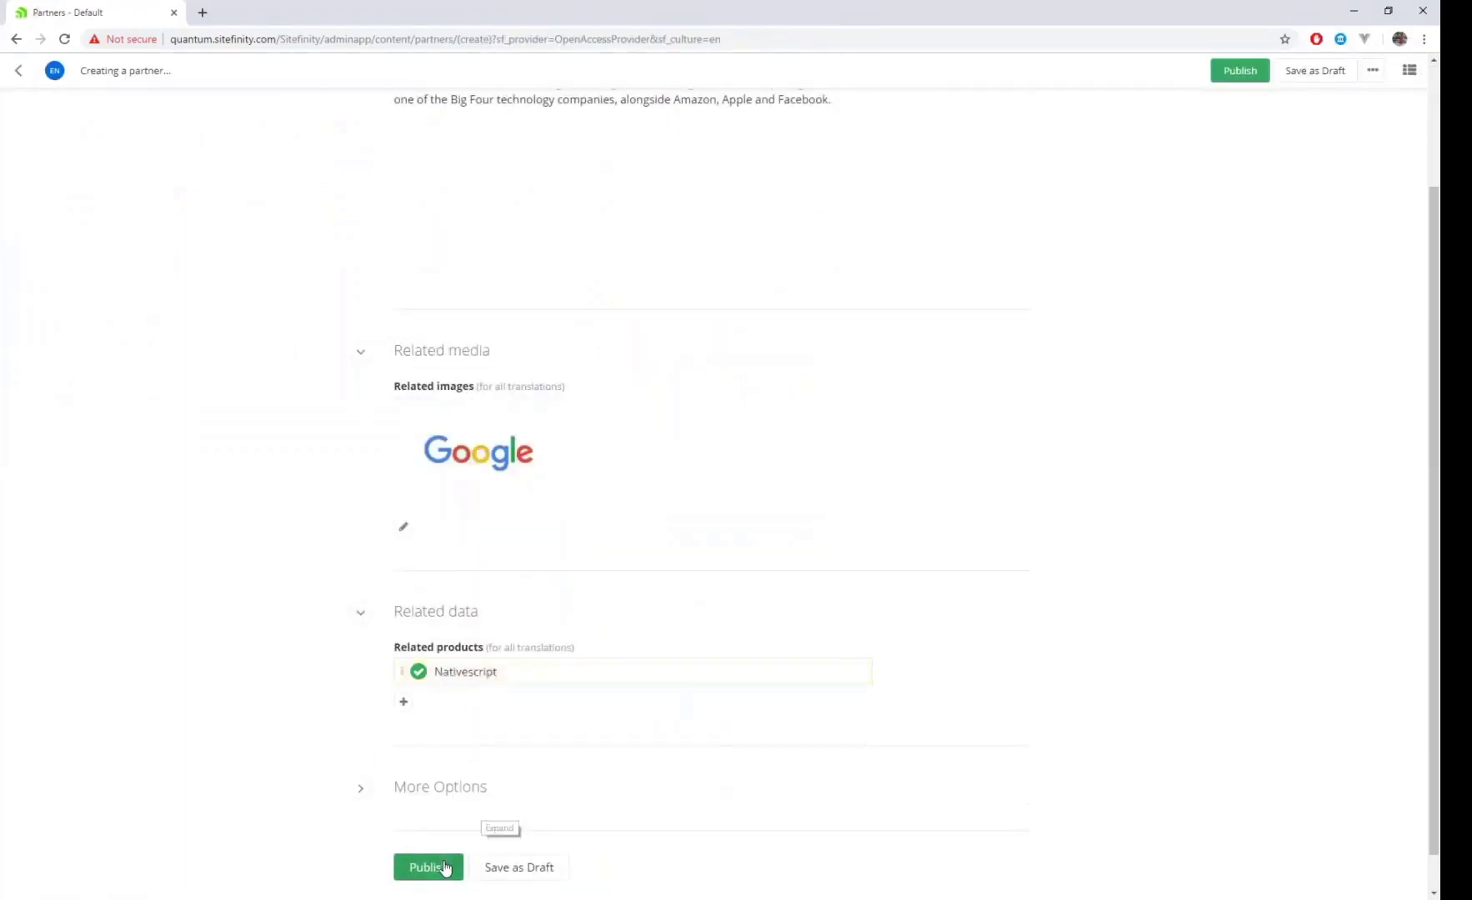
pyautogui.click(440, 870)
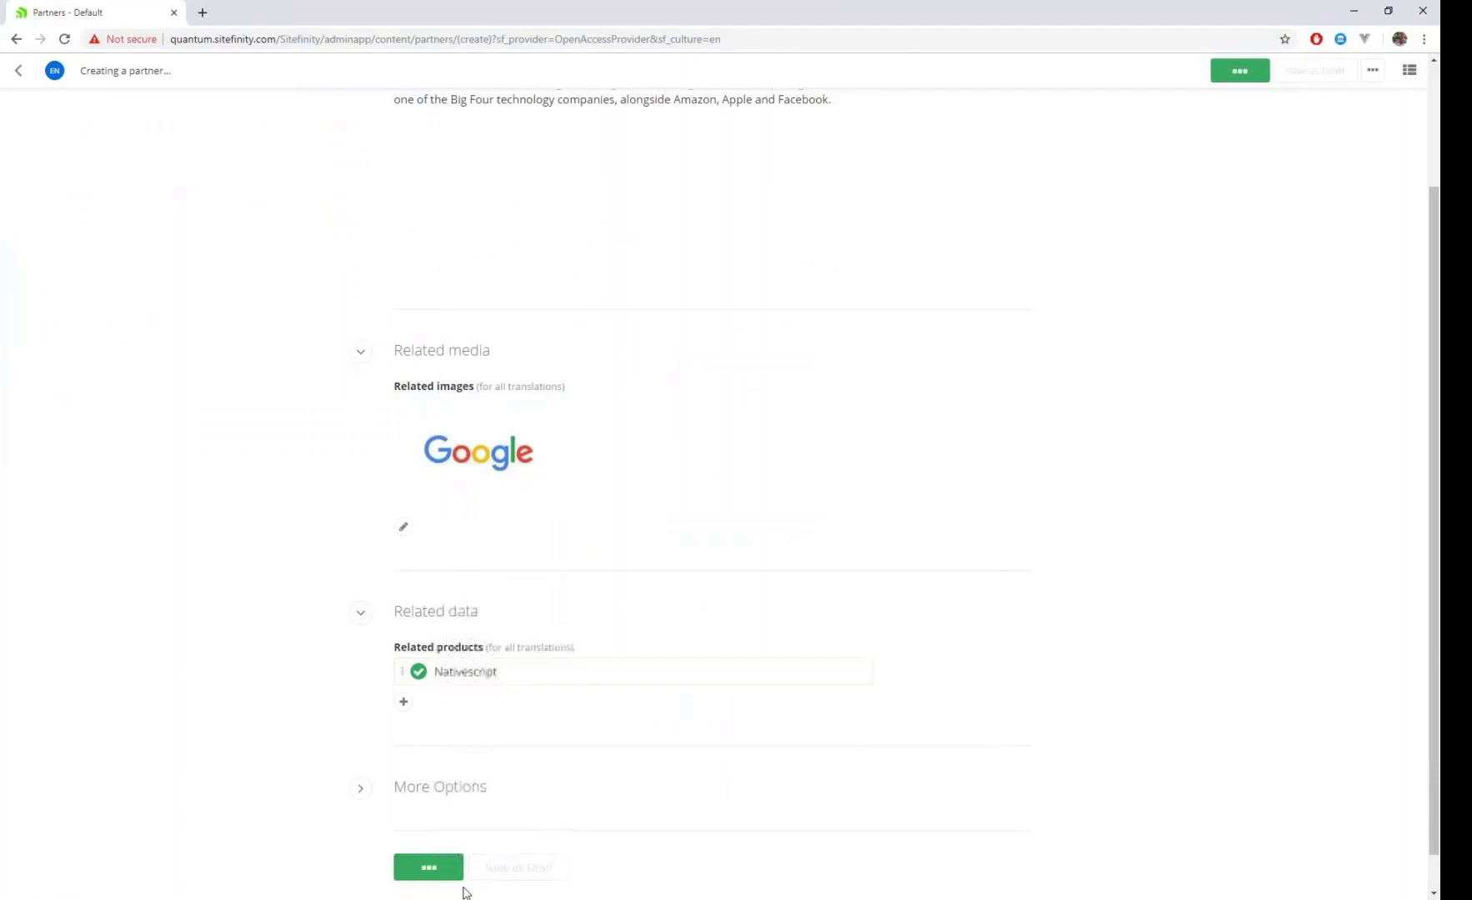
pyautogui.click(18, 70)
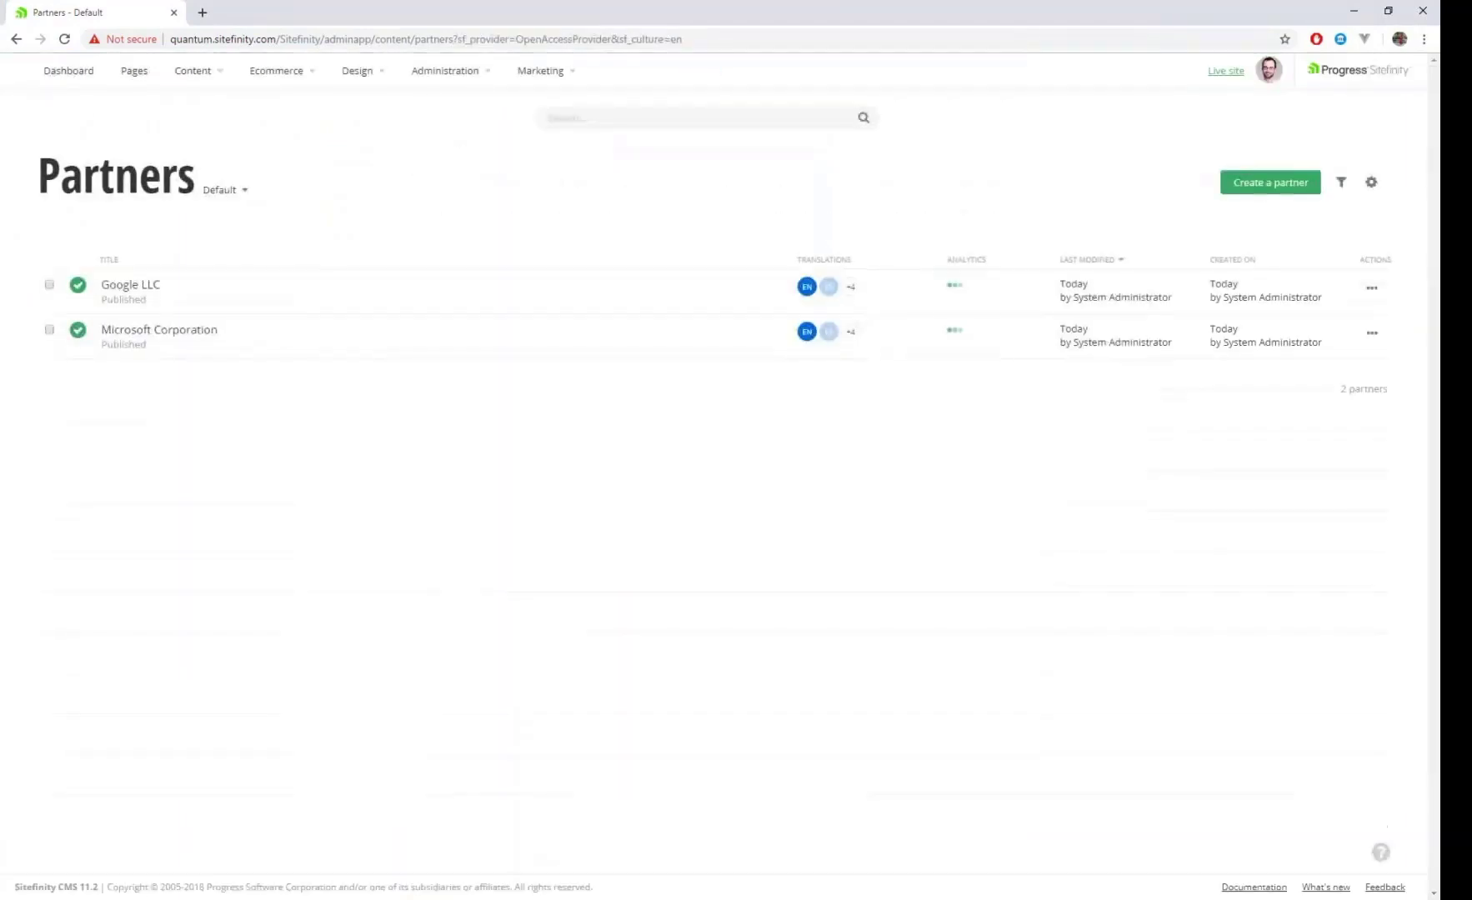
pyautogui.click(181, 81)
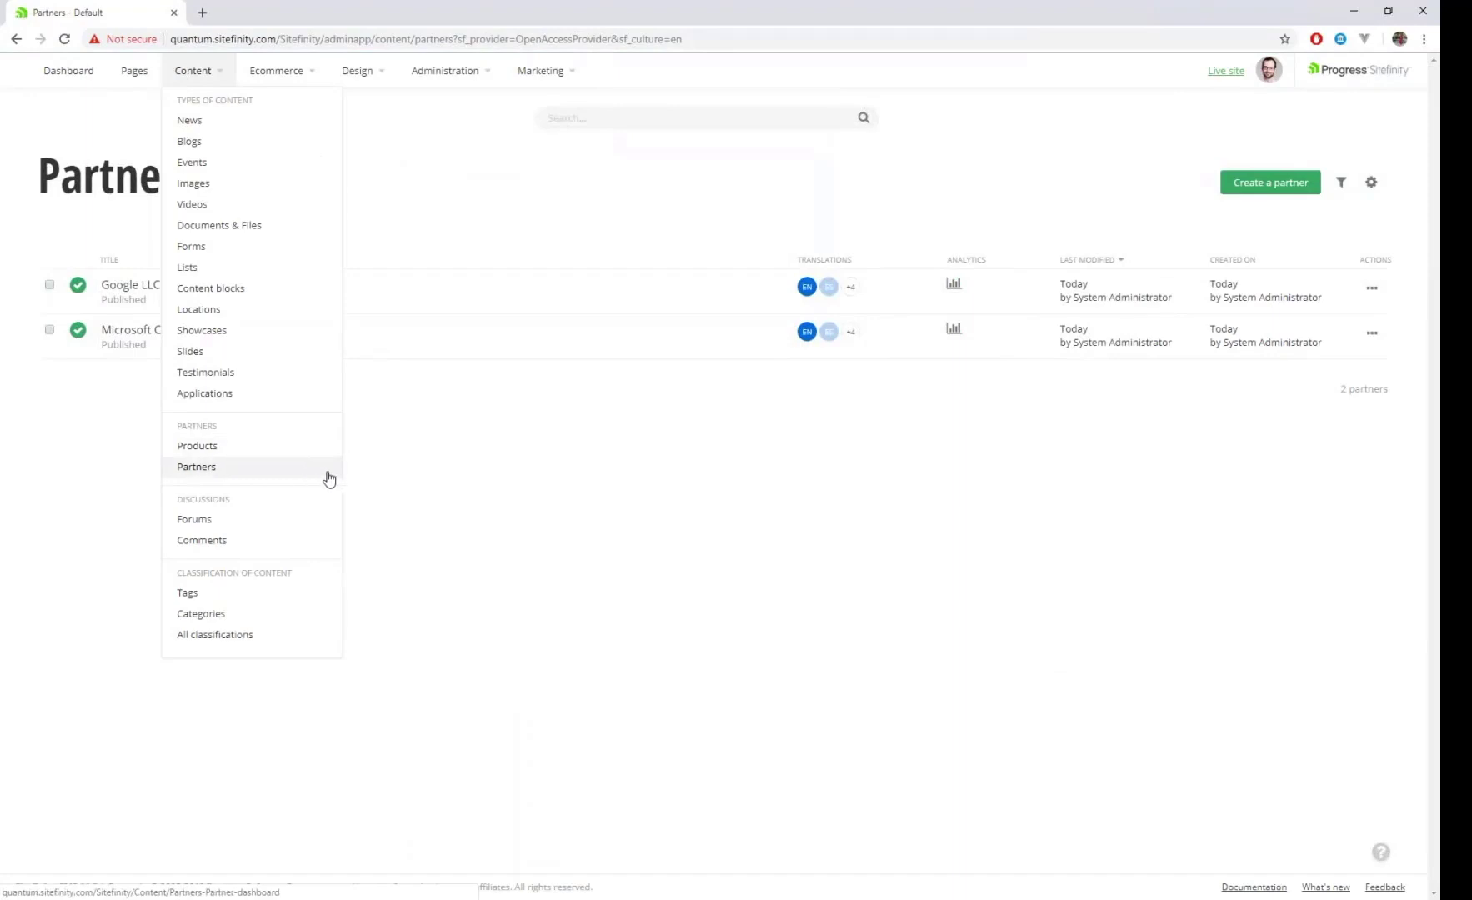
pyautogui.click(694, 701)
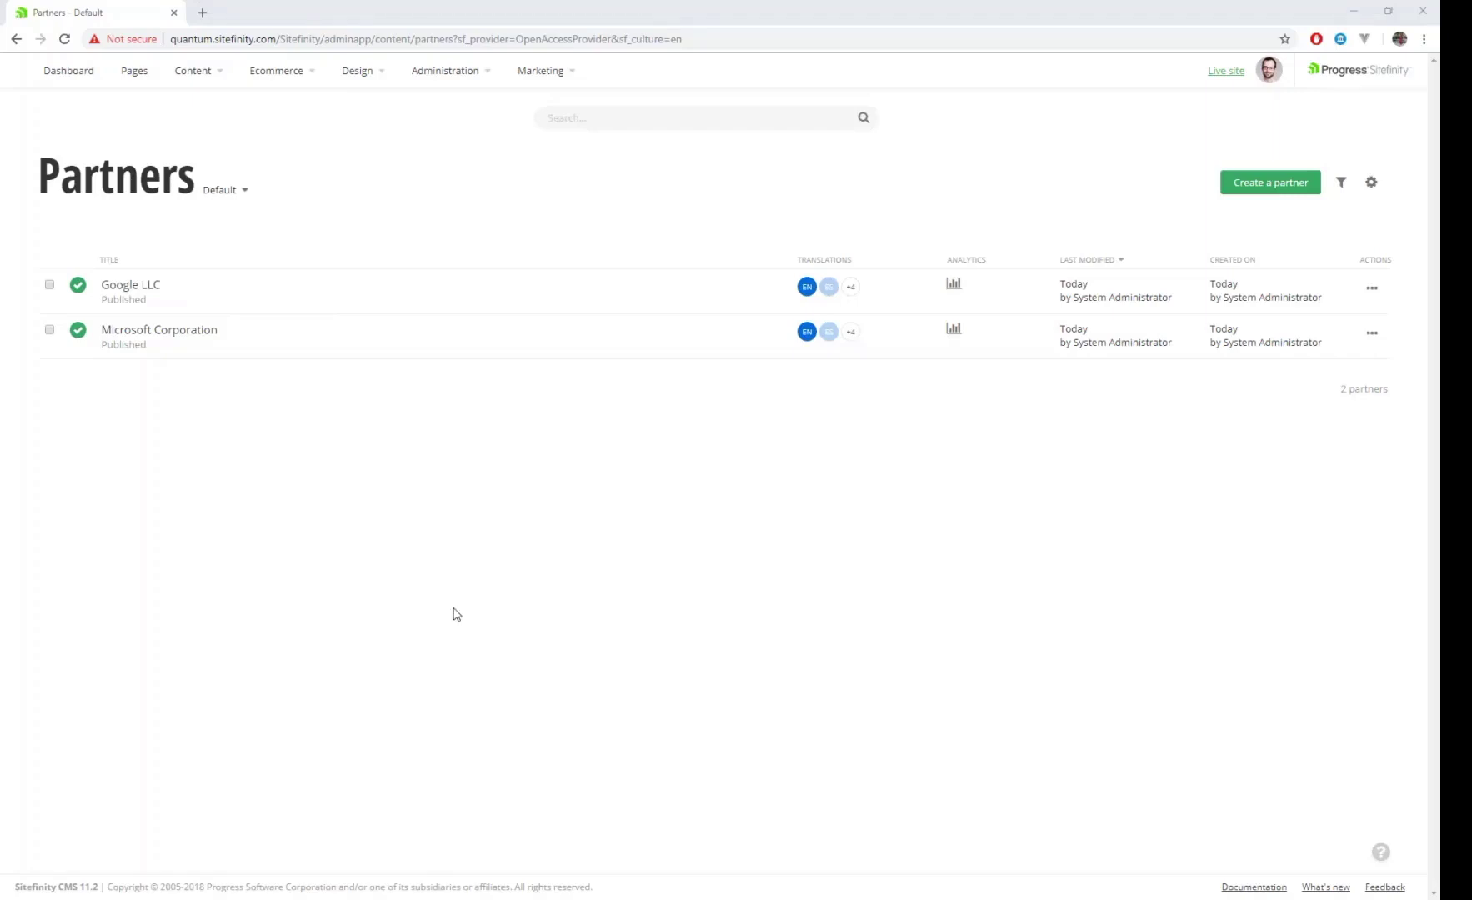
# Reach the Partners module's code reference in Module builder and view Create a Product.
pyautogui.click(474, 78)
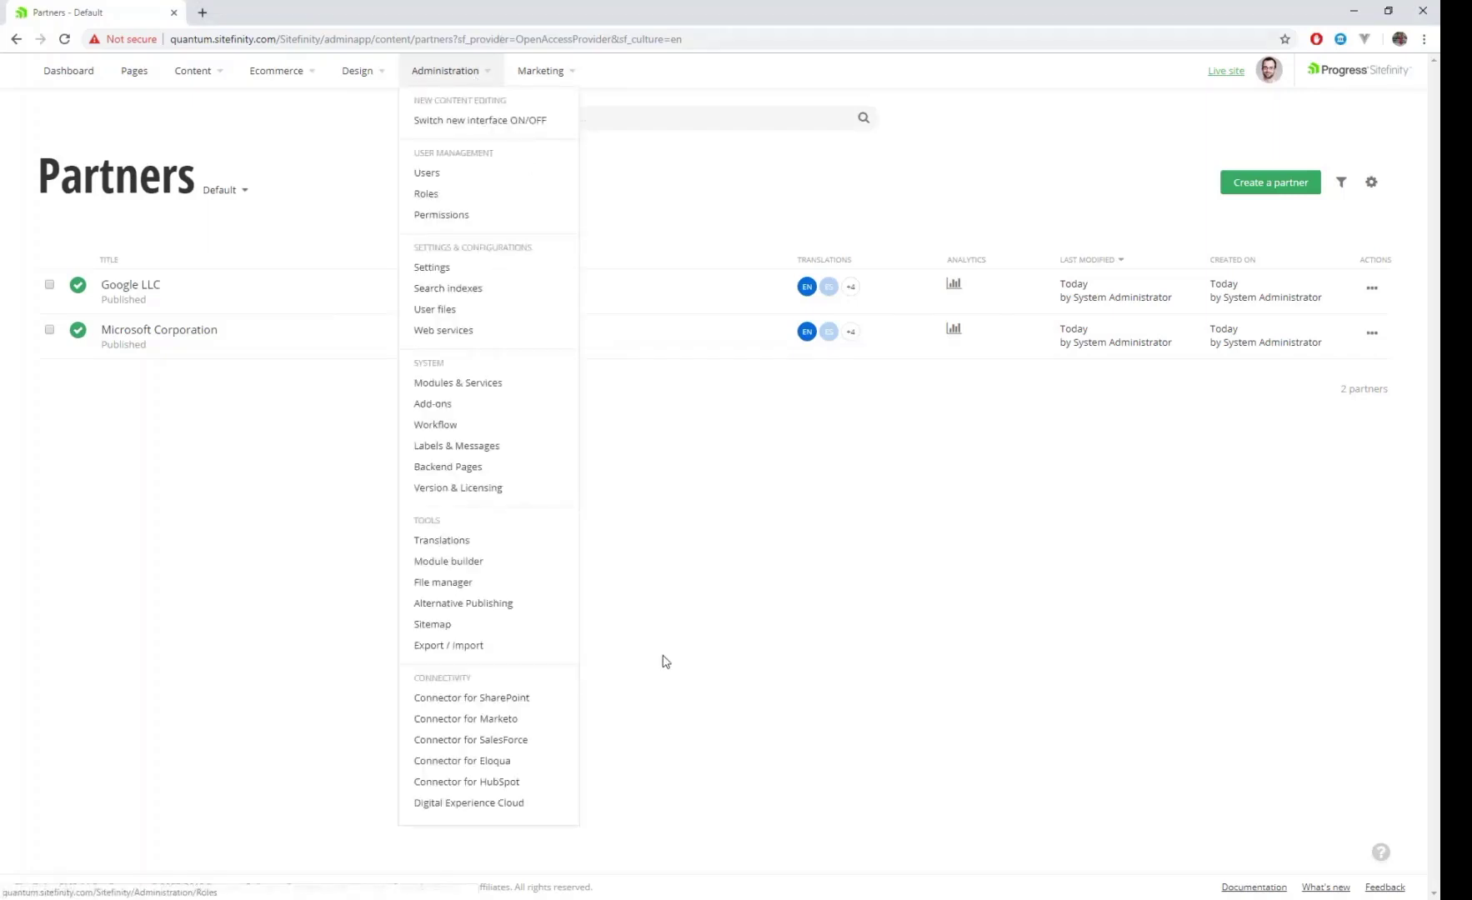
pyautogui.click(467, 561)
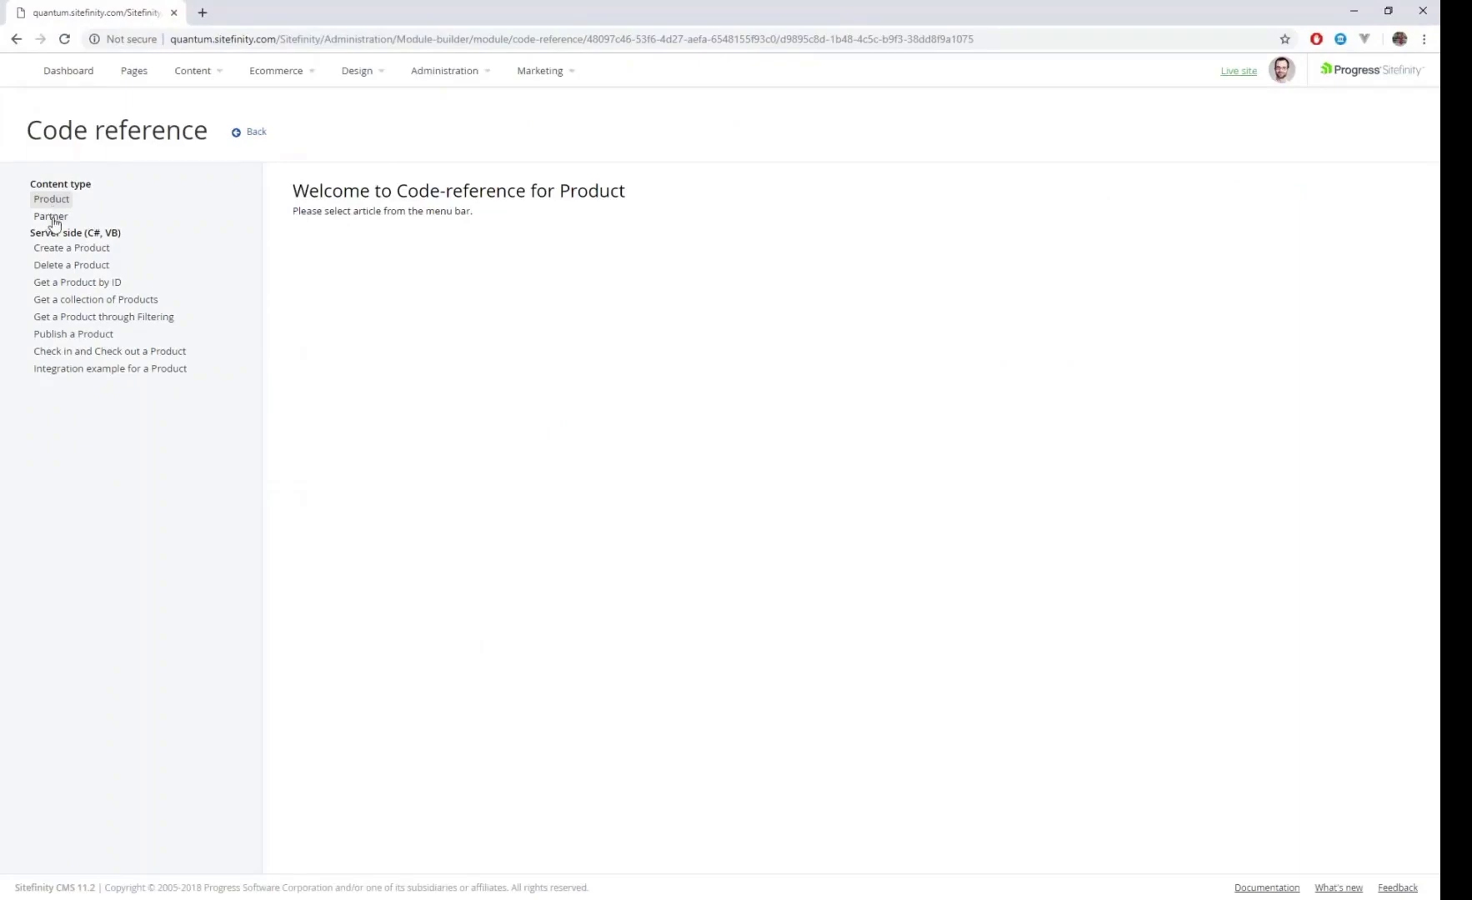
pyautogui.click(90, 254)
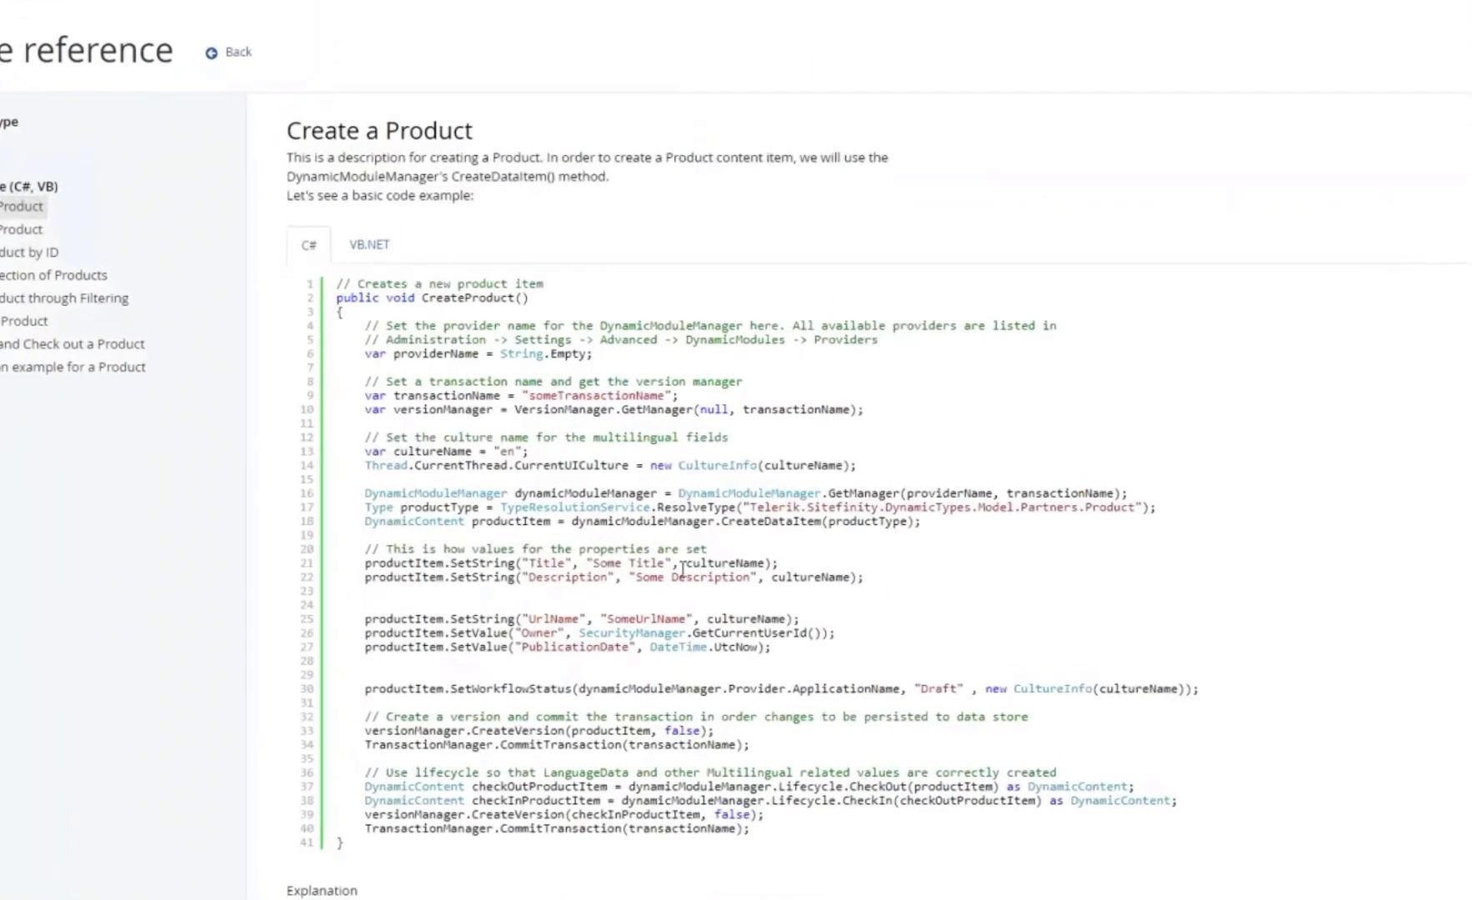
# Highlight the title and description code lines in the samples, then clear the selection.
pyautogui.moveTo(478, 566); pyautogui.dragTo(679, 584)
pyautogui.click(704, 607)
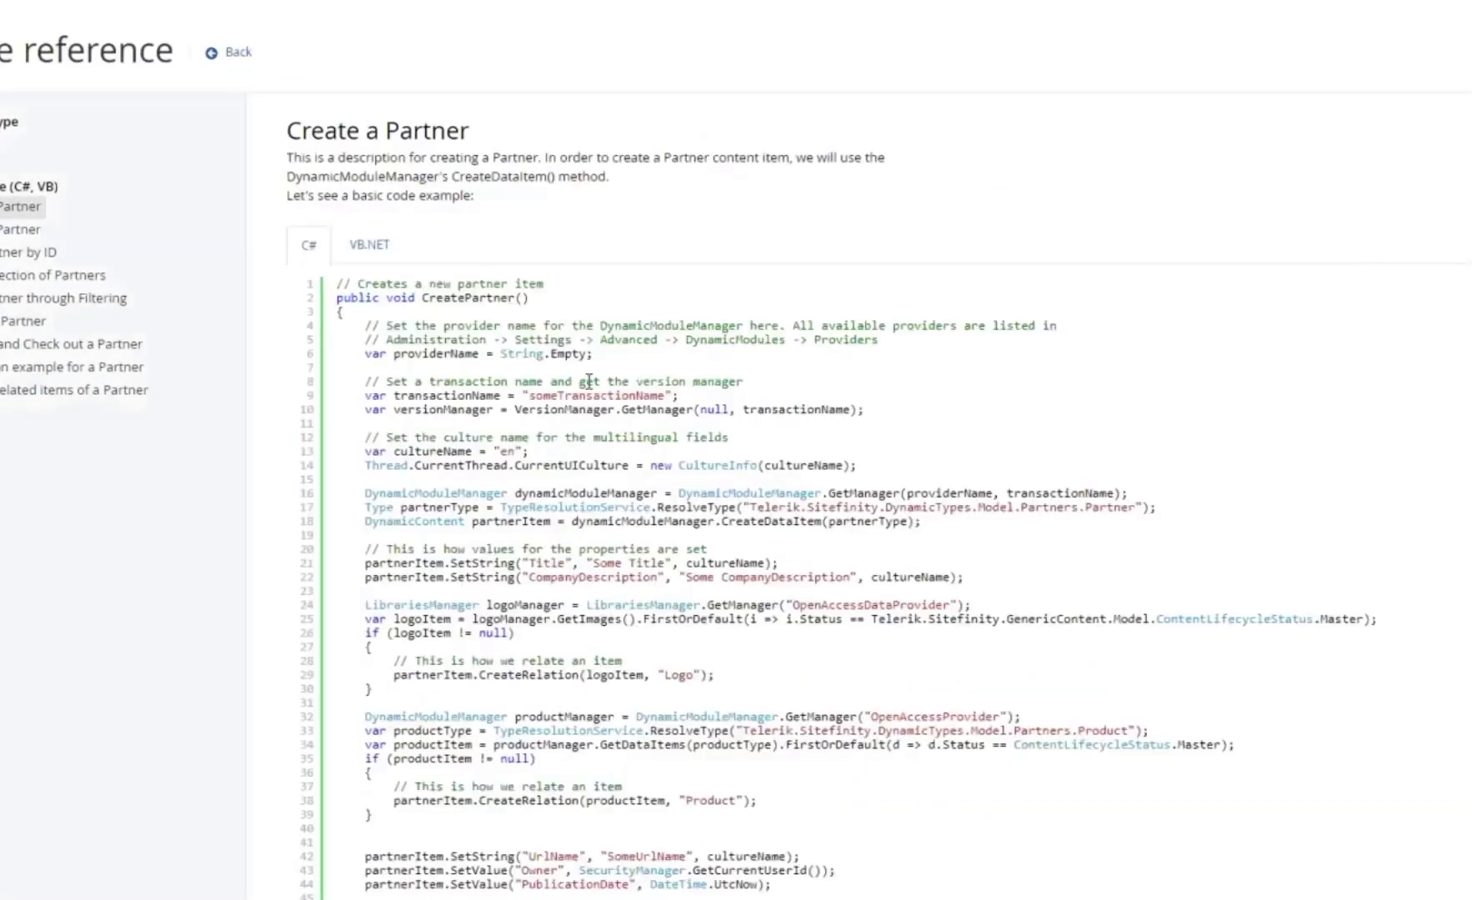
pyautogui.scroll(-2, 957, 576)
pyautogui.scroll(-2, 806, 483)
pyautogui.moveTo(516, 364); pyautogui.dragTo(739, 403)
pyautogui.click(667, 403)
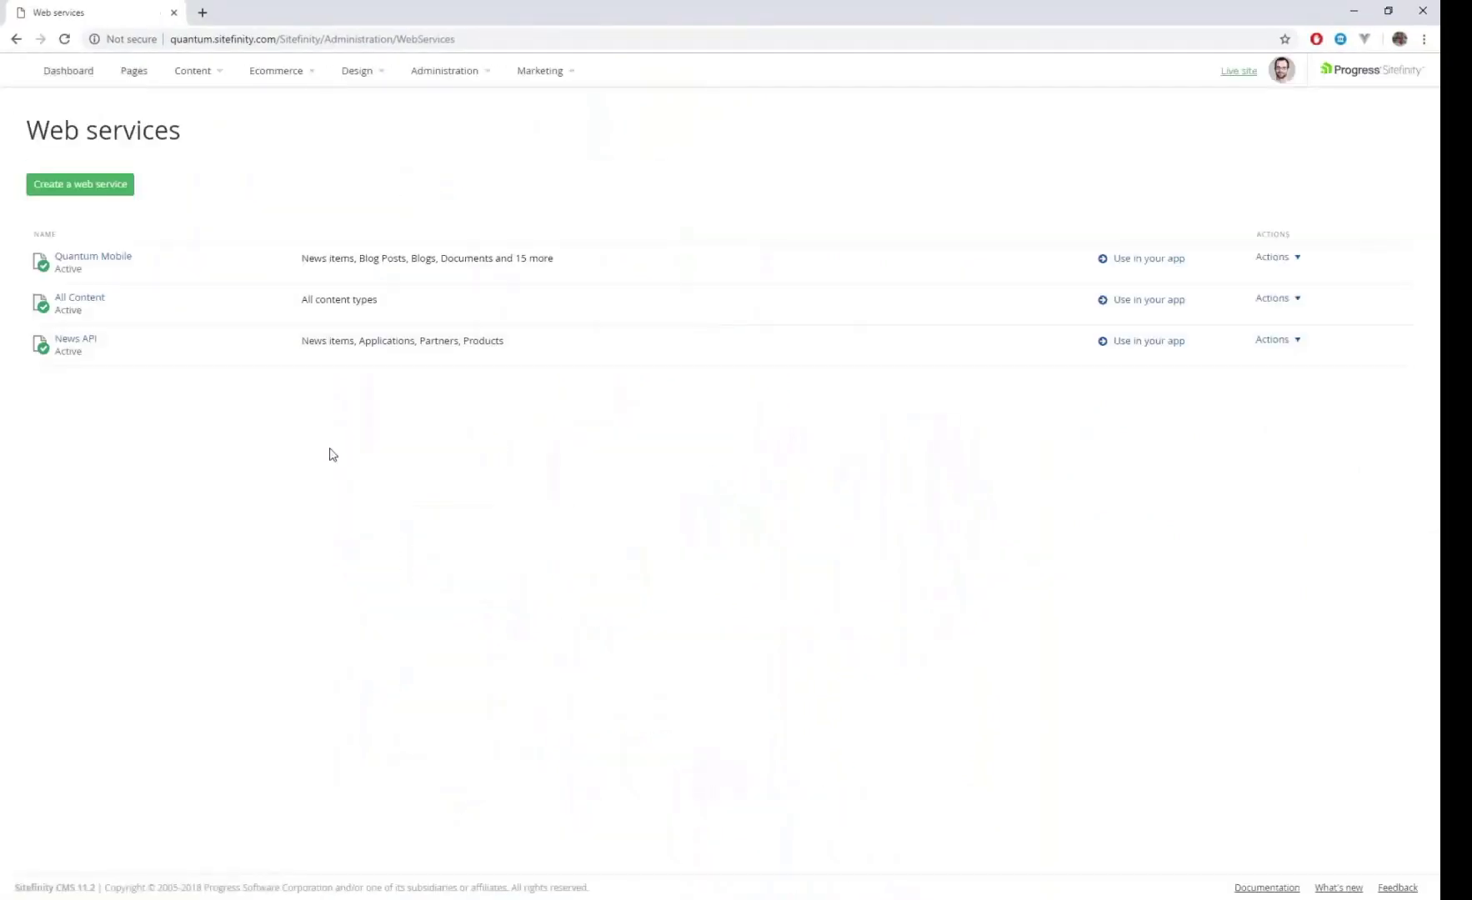
# Start a new web service and deselect every exposed content type.
pyautogui.click(88, 189)
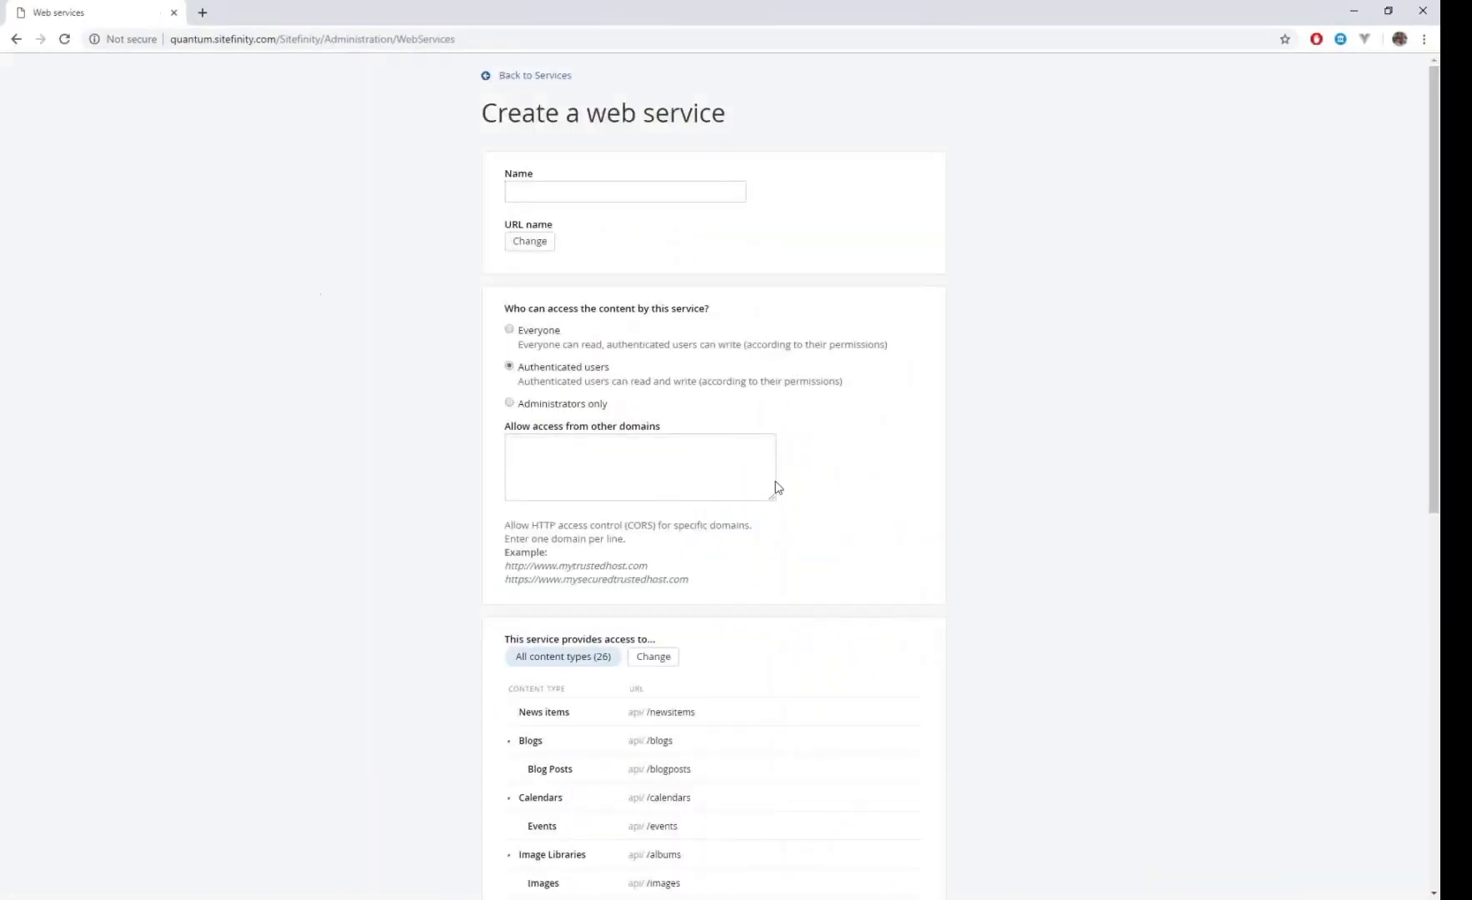
pyautogui.click(653, 656)
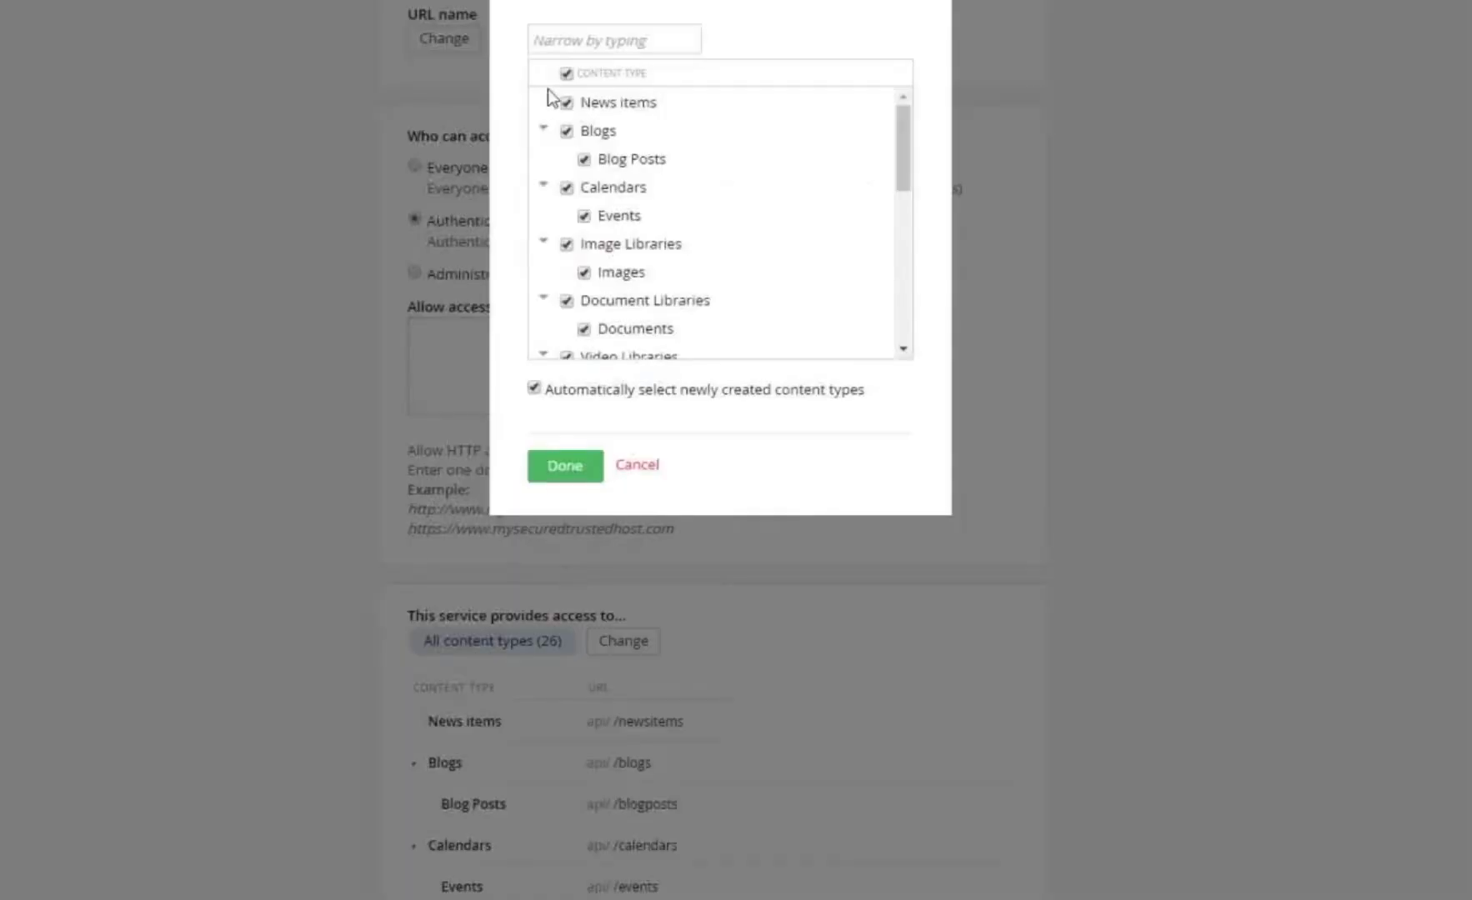
pyautogui.click(565, 76)
pyautogui.scroll(-5, 690, 185)
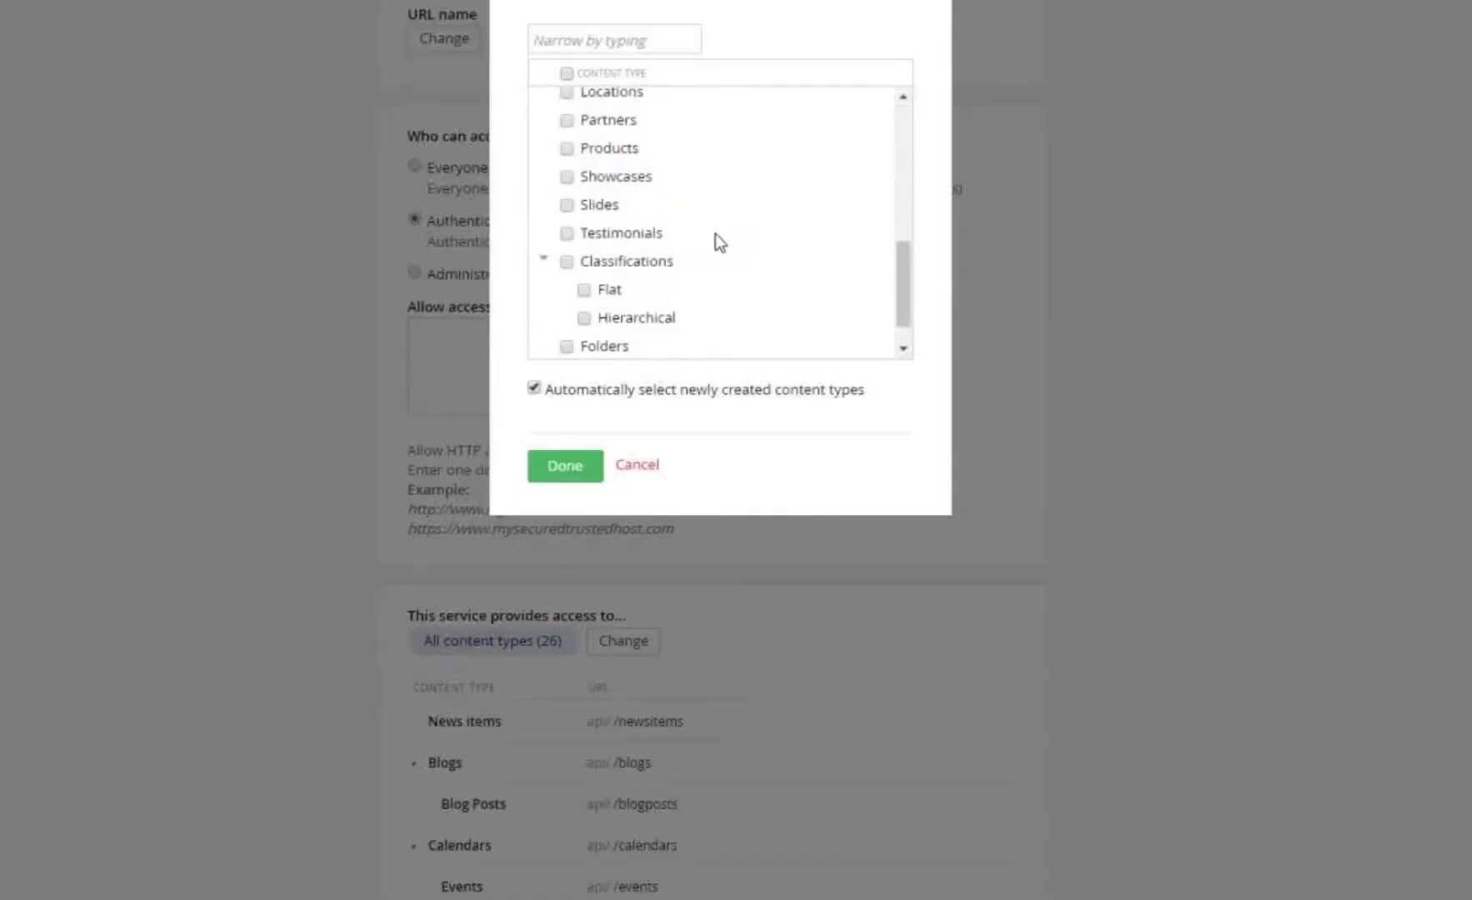
# Expose only Partners, Products and Images in the service and confirm.
pyautogui.click(567, 120)
pyautogui.click(566, 148)
pyautogui.scroll(5, 791, 252)
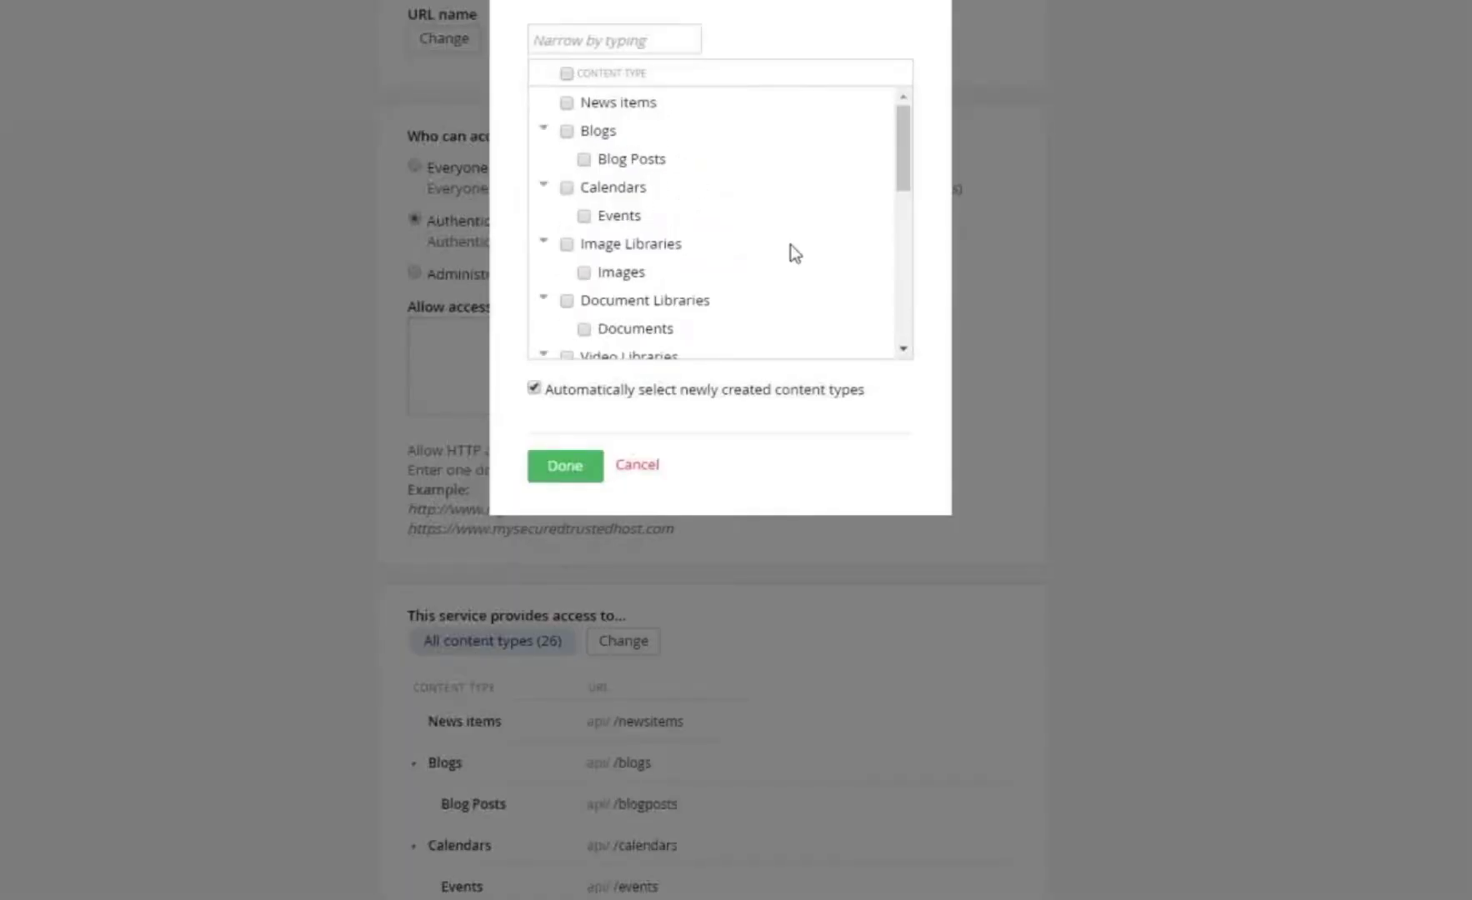
pyautogui.click(585, 272)
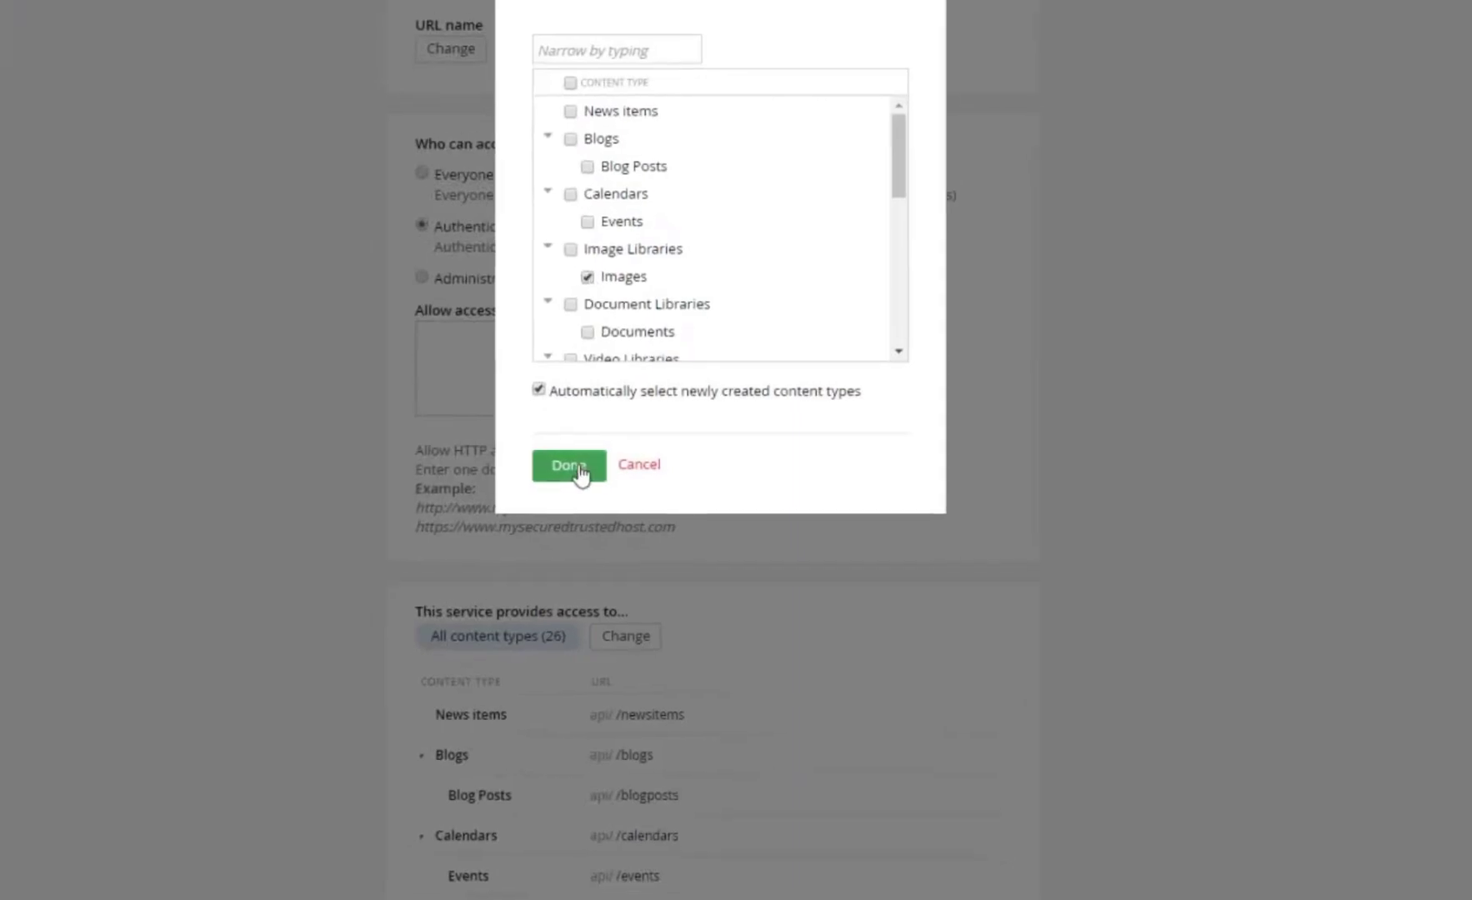
pyautogui.click(570, 465)
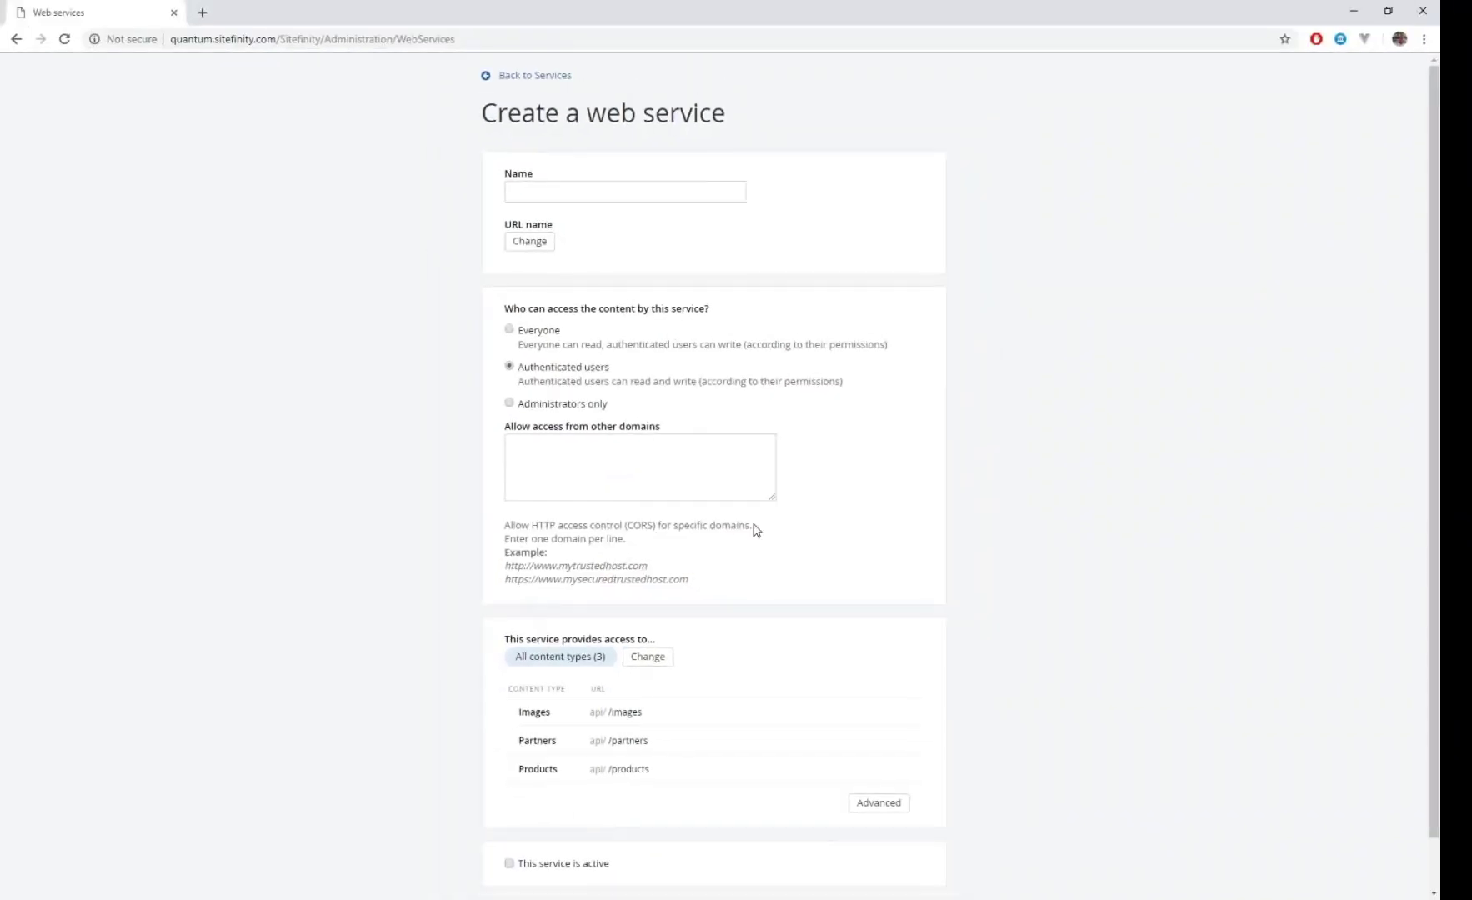
pyautogui.scroll(-1, 851, 799)
pyautogui.write('Partners')
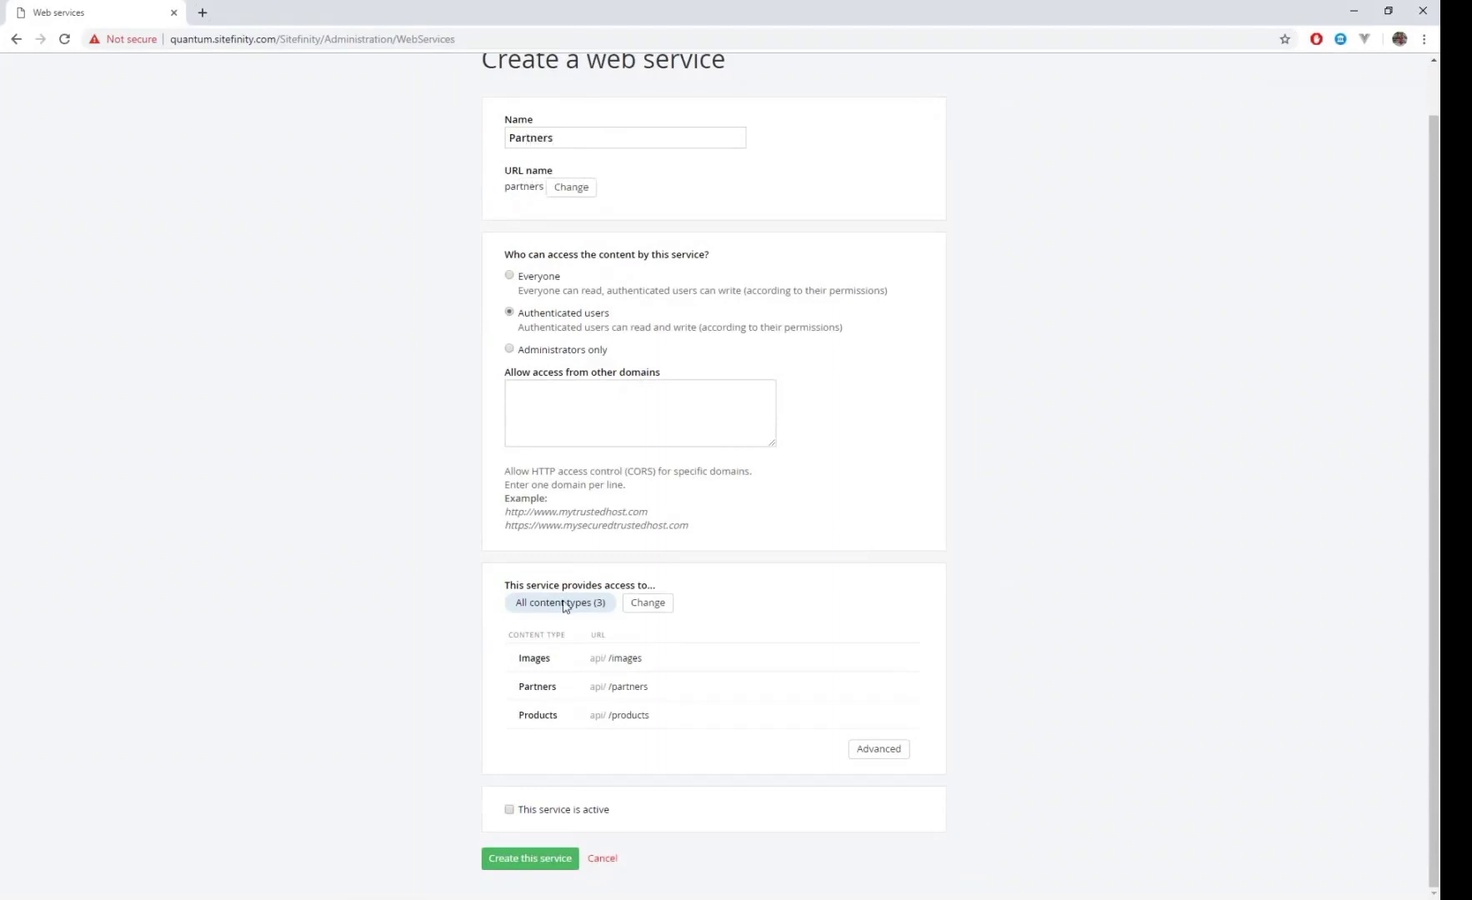